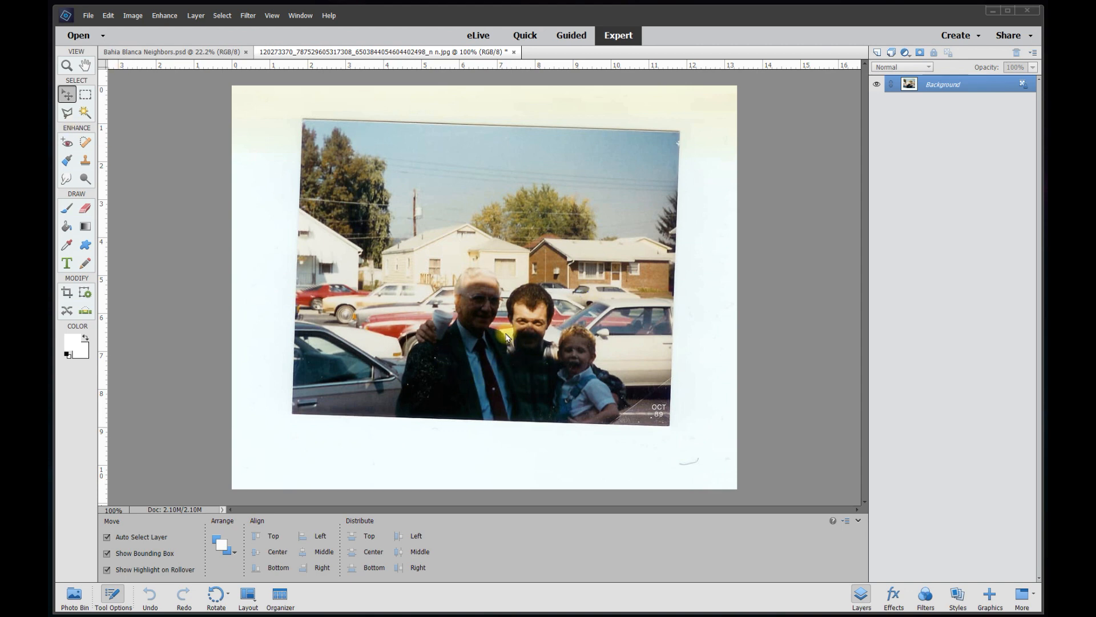
Convert the locked background to an editable layer and straighten the scanned photo by rotating it about -0.68 degrees.
scroll(546, 367, up, 5)
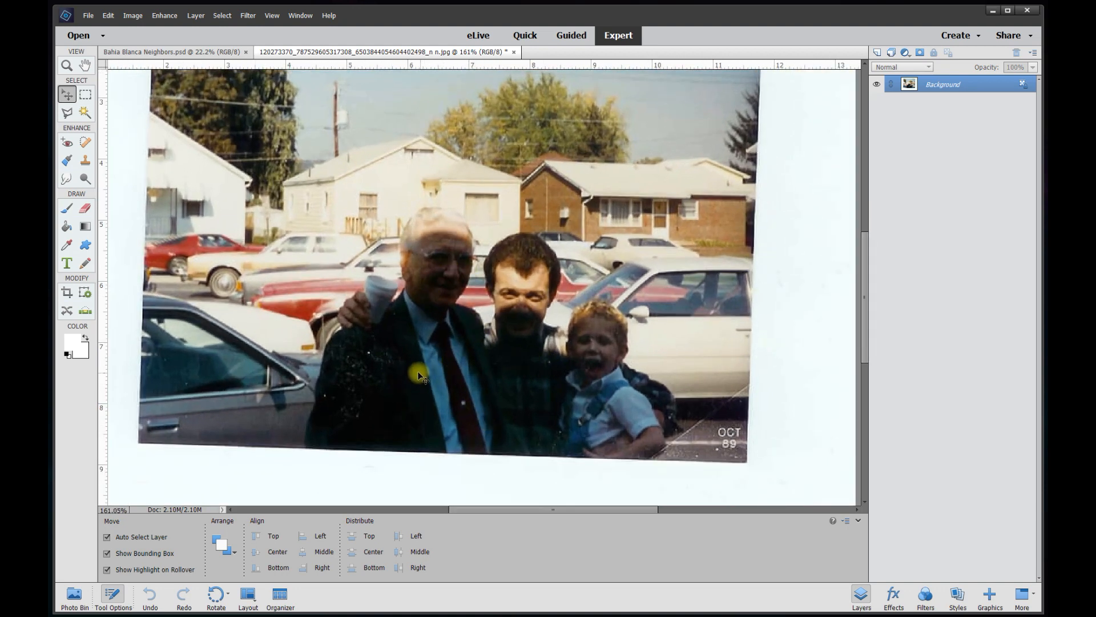
scroll(425, 364, down, 5)
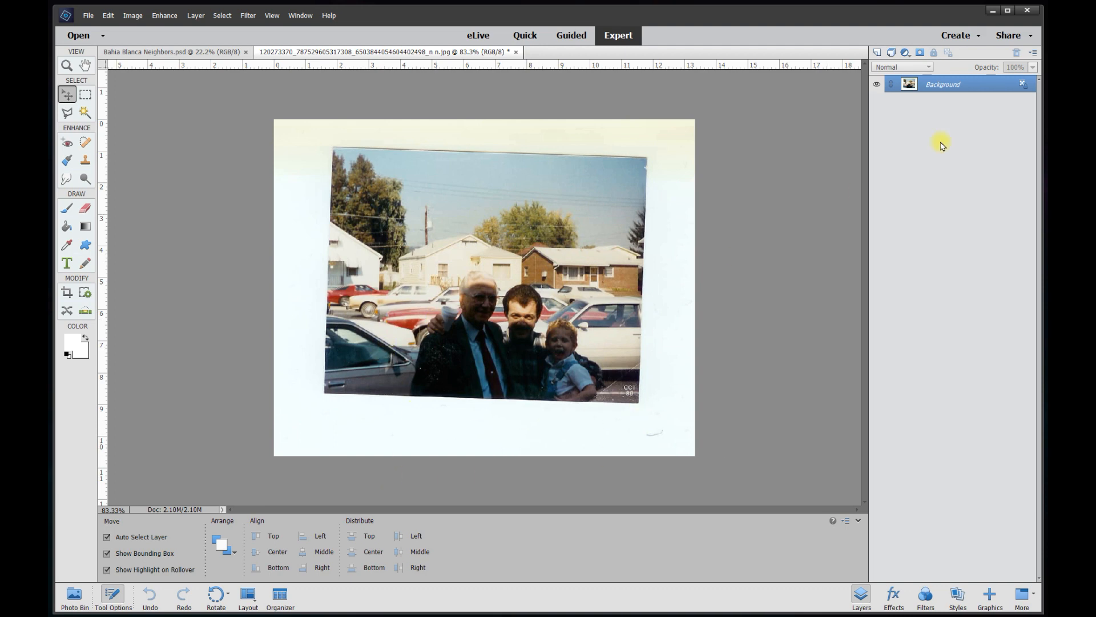
click(1021, 86)
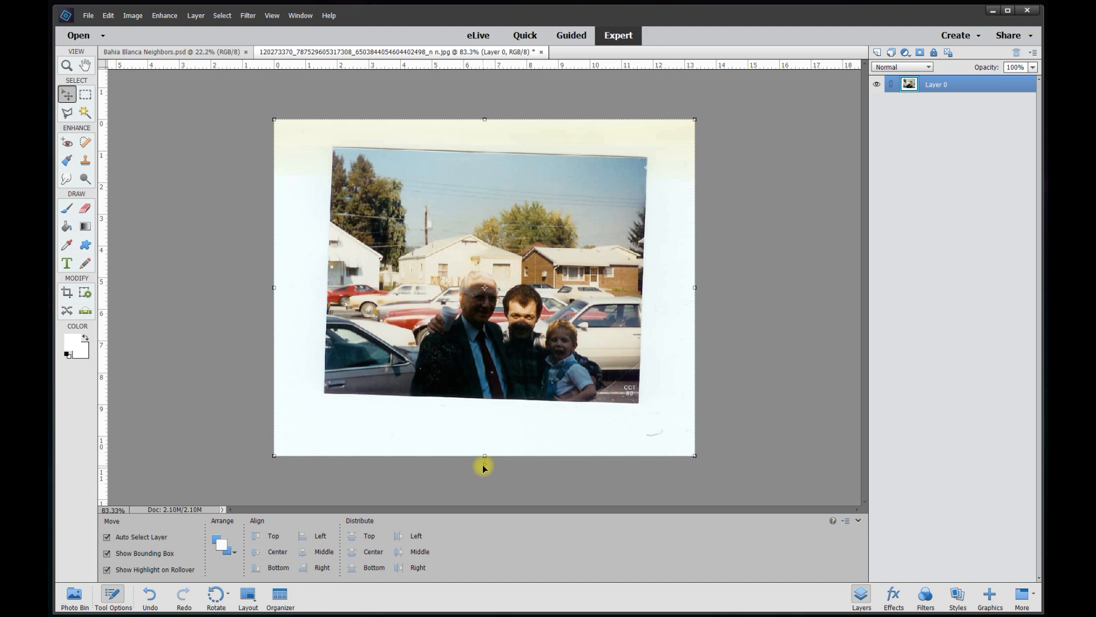
drag(484, 468, 486, 465)
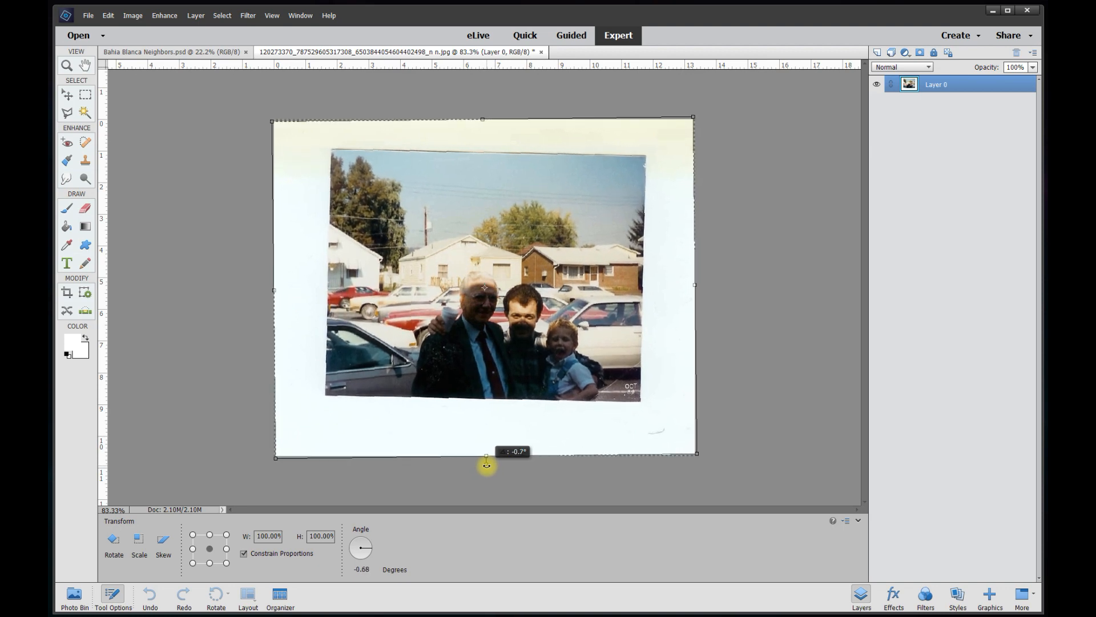
drag(486, 466, 487, 466)
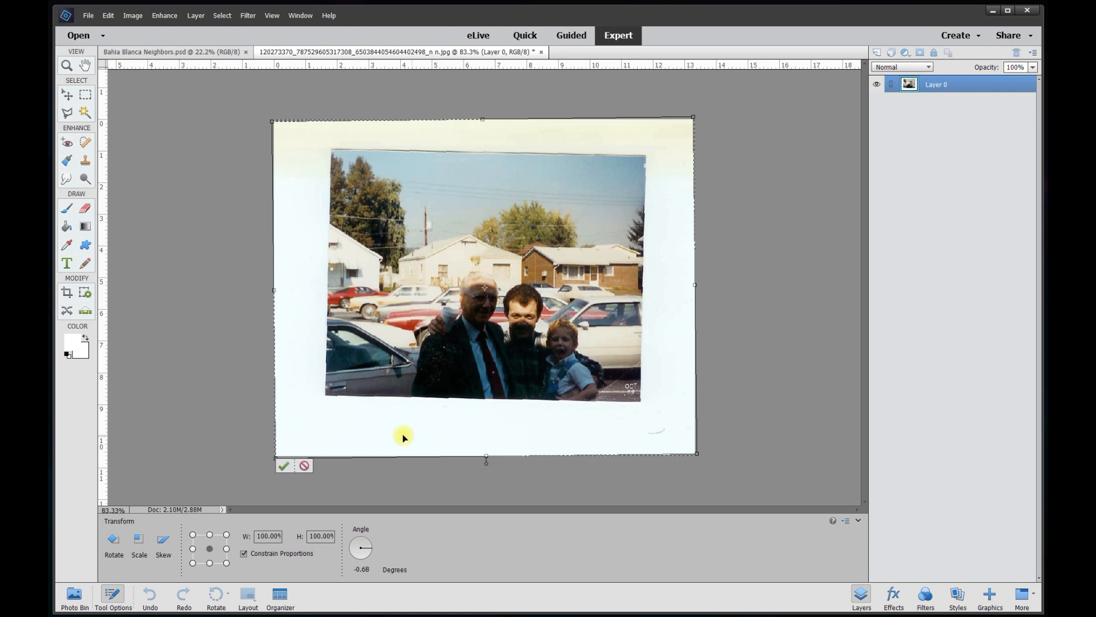
click(285, 466)
Duplicate Layer 0, keep the copy as a hidden backup beneath the original, and make Layer 0 active.
scroll(488, 316, up, 7)
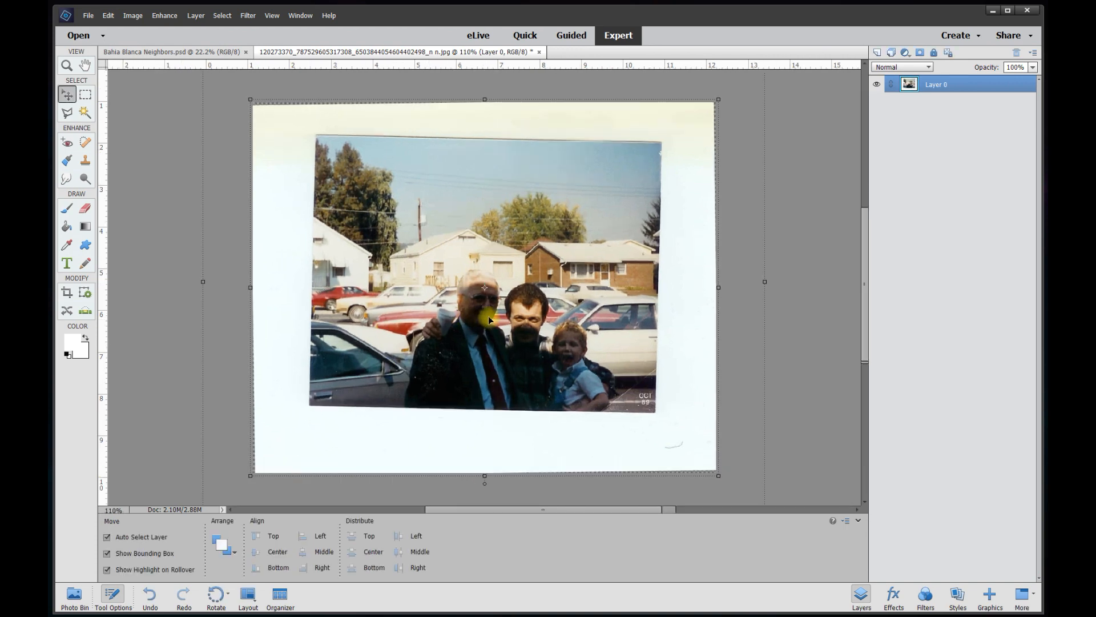
scroll(526, 322, up, 1)
scroll(515, 273, down, 3)
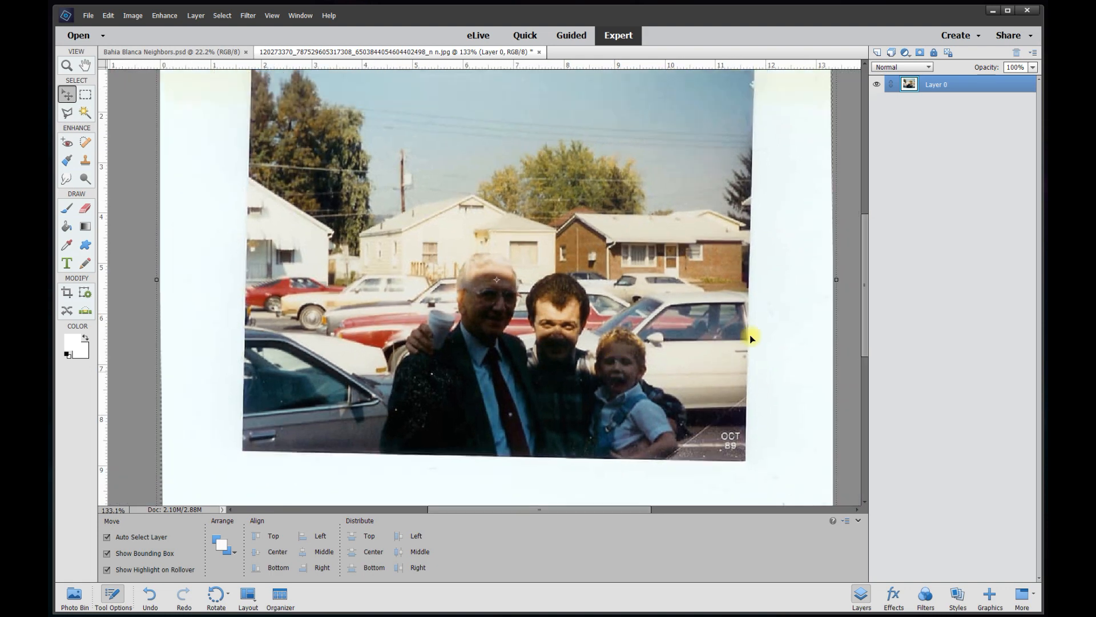
scroll(539, 311, down, 1)
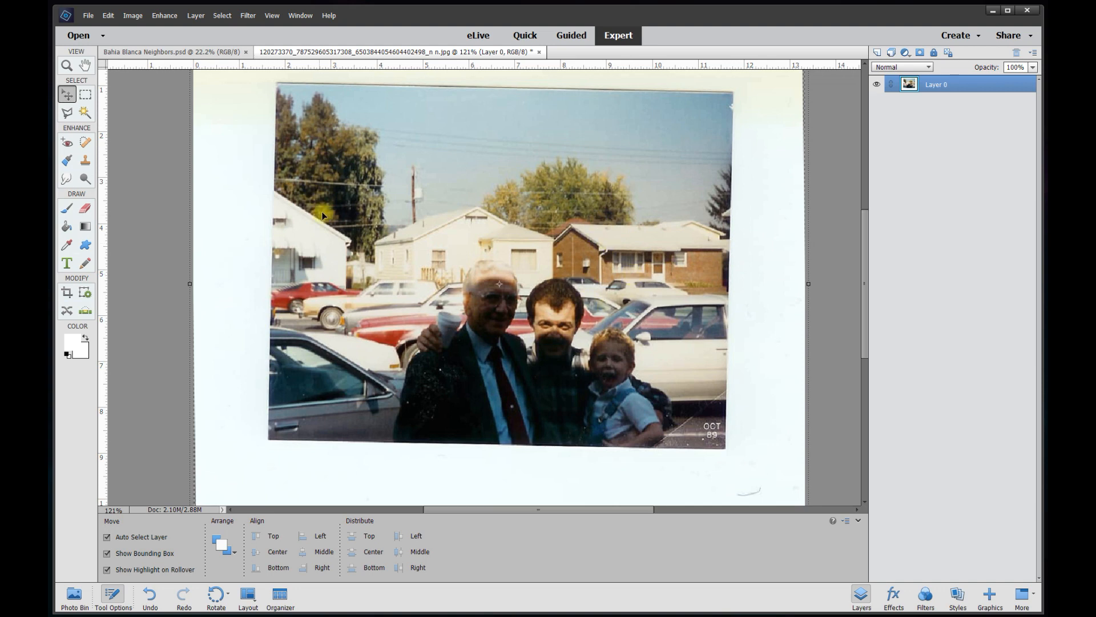
right_click(960, 83)
click(980, 124)
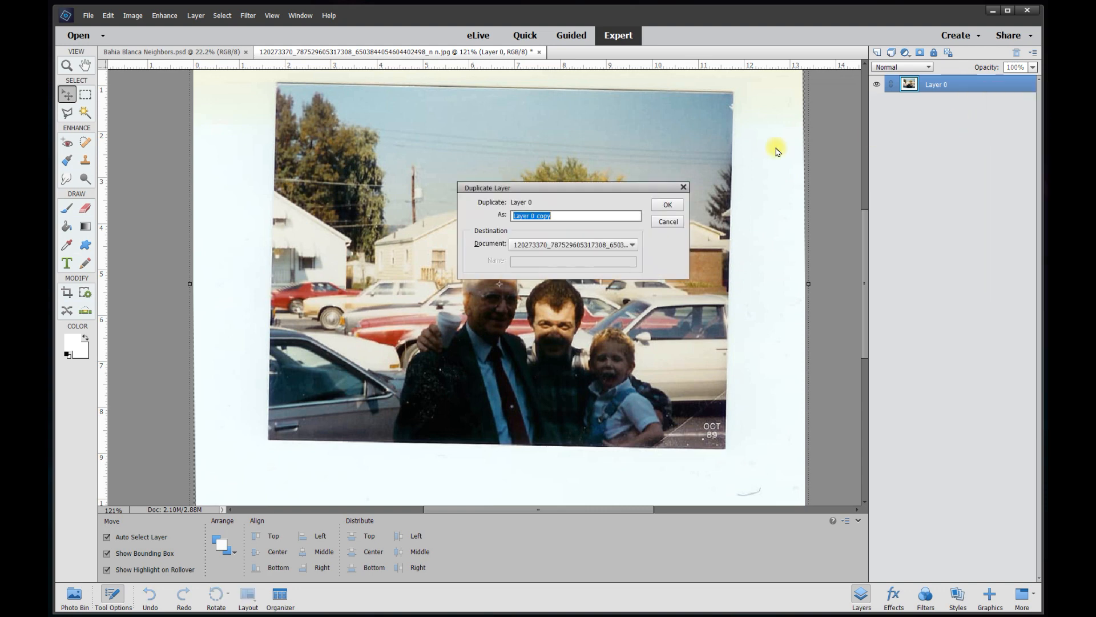
click(668, 205)
click(878, 86)
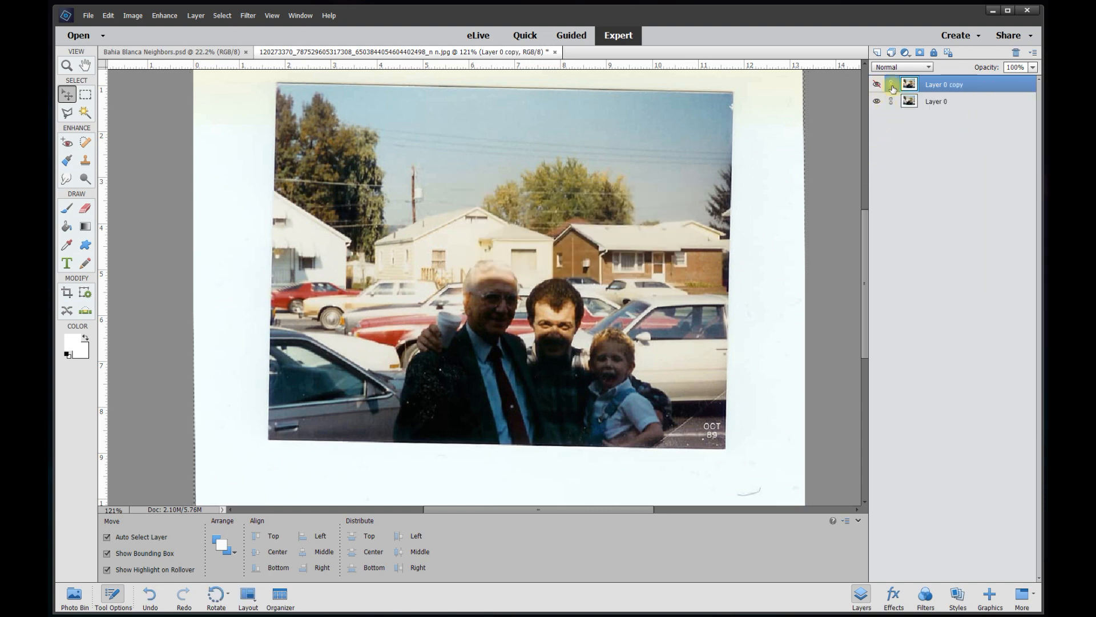
drag(951, 87, 943, 117)
click(938, 90)
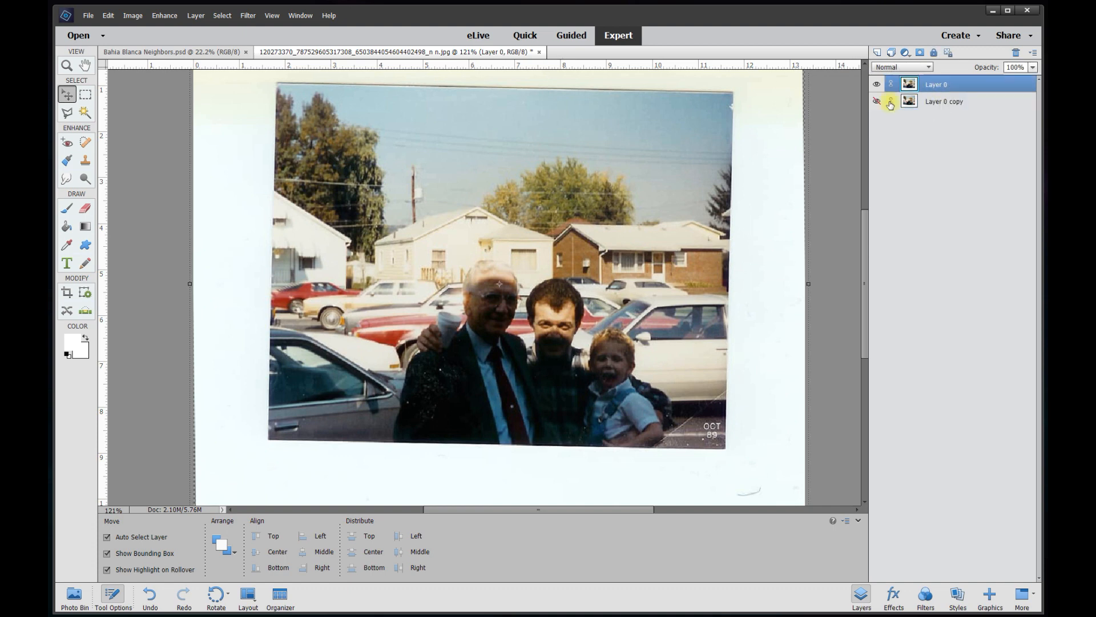
Apply Auto Smart Fix to Layer 0 and enlarge the canvas area by collapsing the tool options and narrowing the layer list.
click(161, 17)
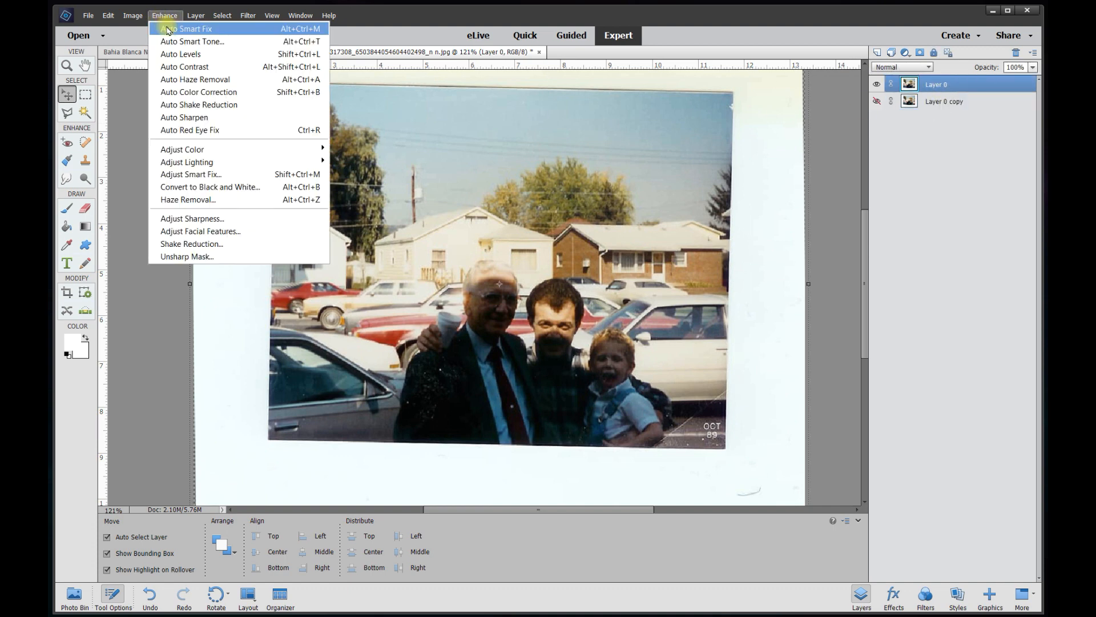
click(170, 30)
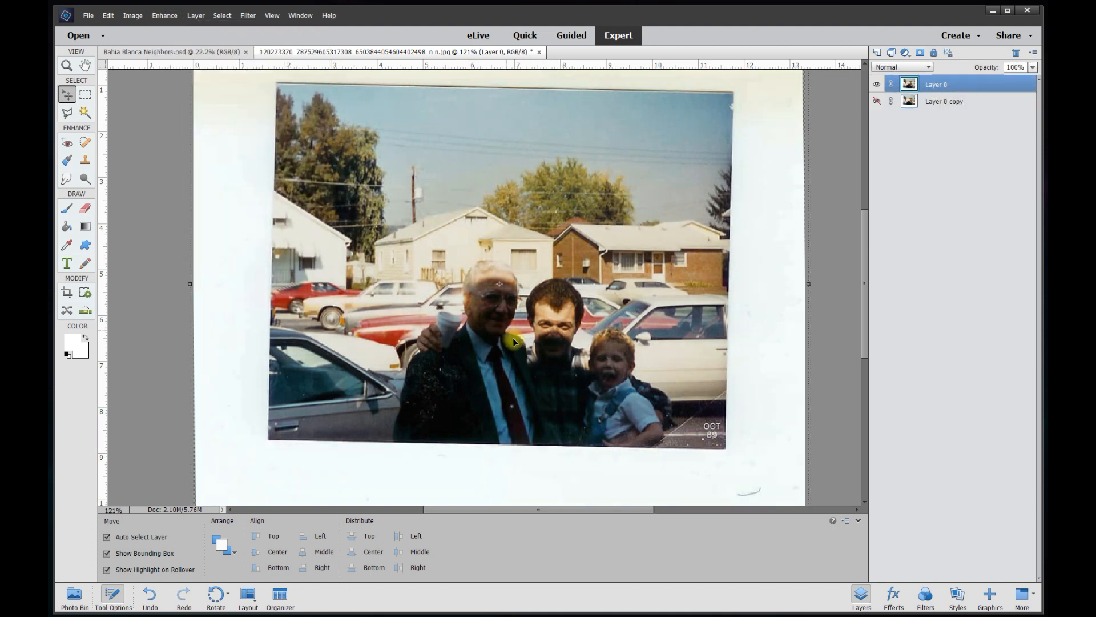
click(858, 520)
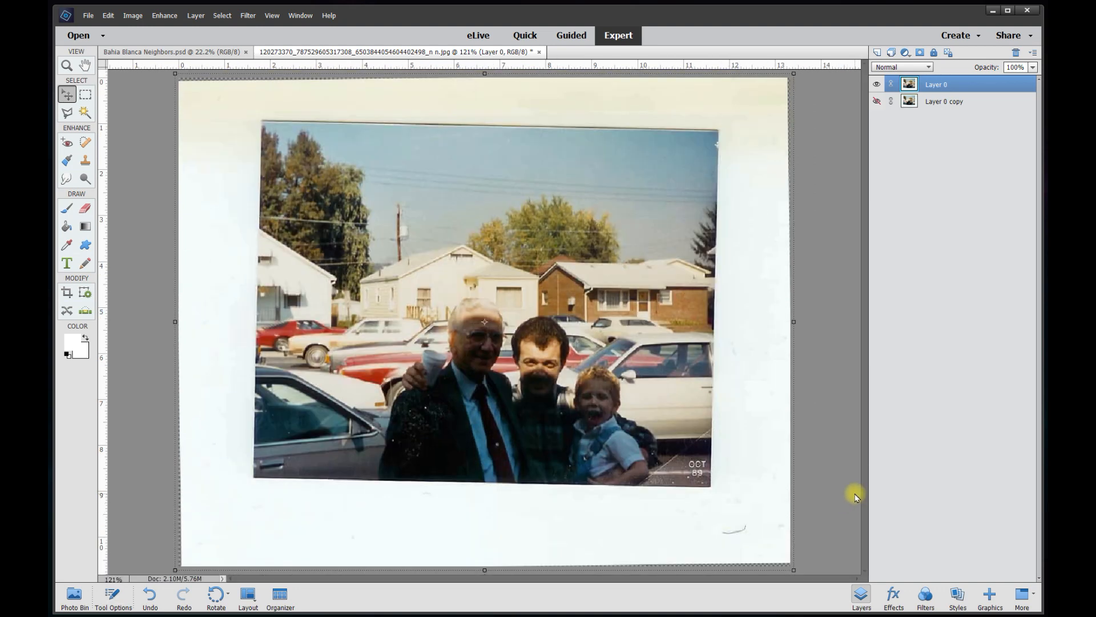
drag(872, 485, 916, 483)
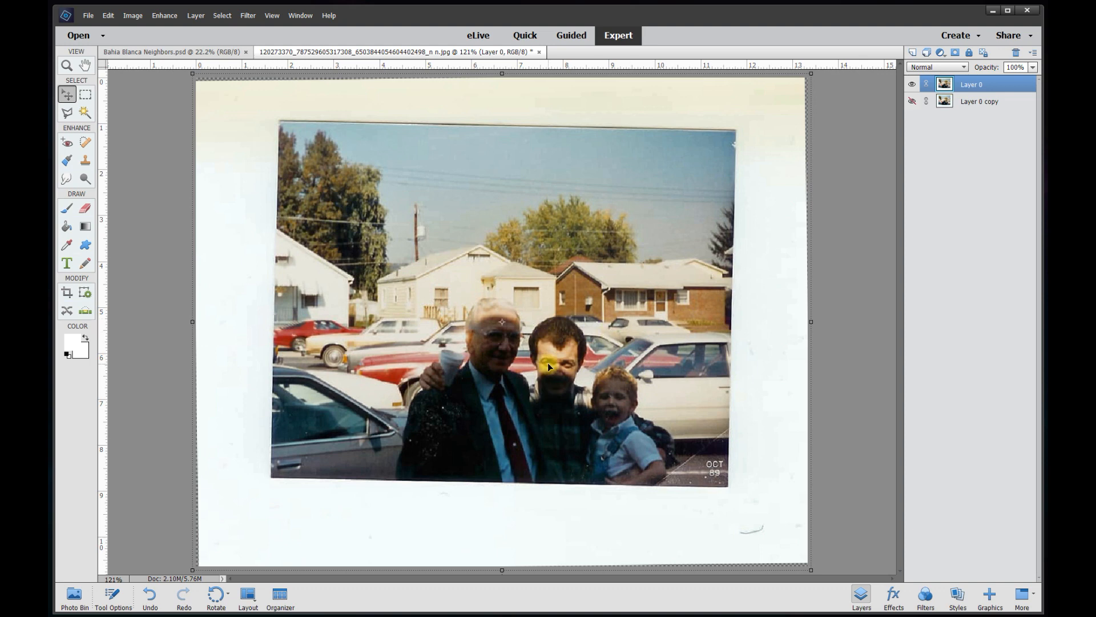
Apply Auto Color Correction to Layer 0.
scroll(547, 362, up, 1)
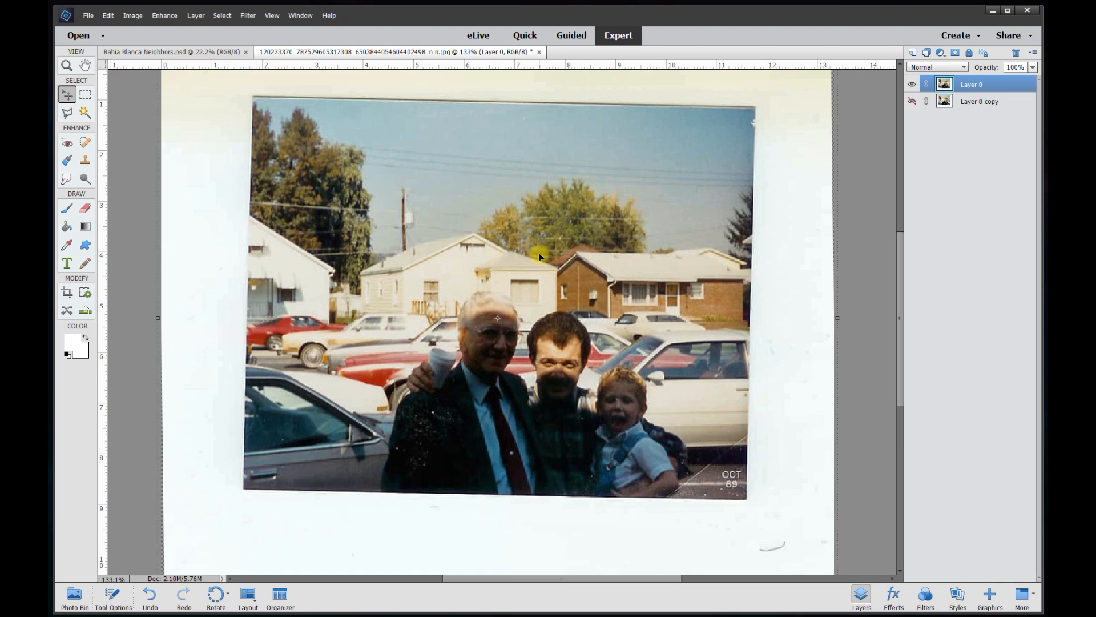
key(ctrl+0)
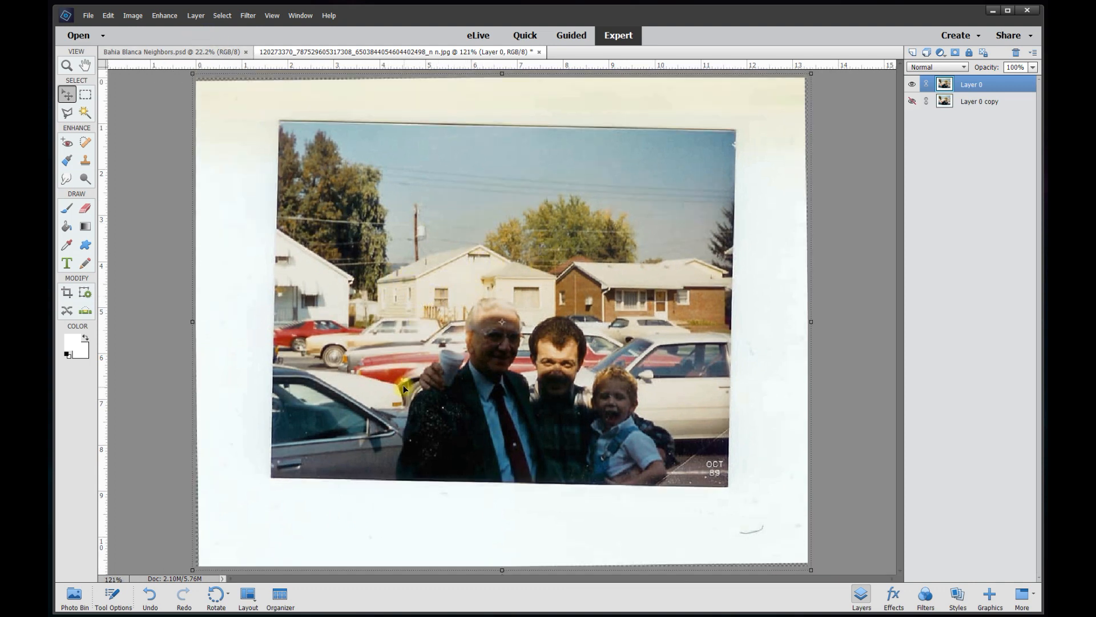
click(171, 19)
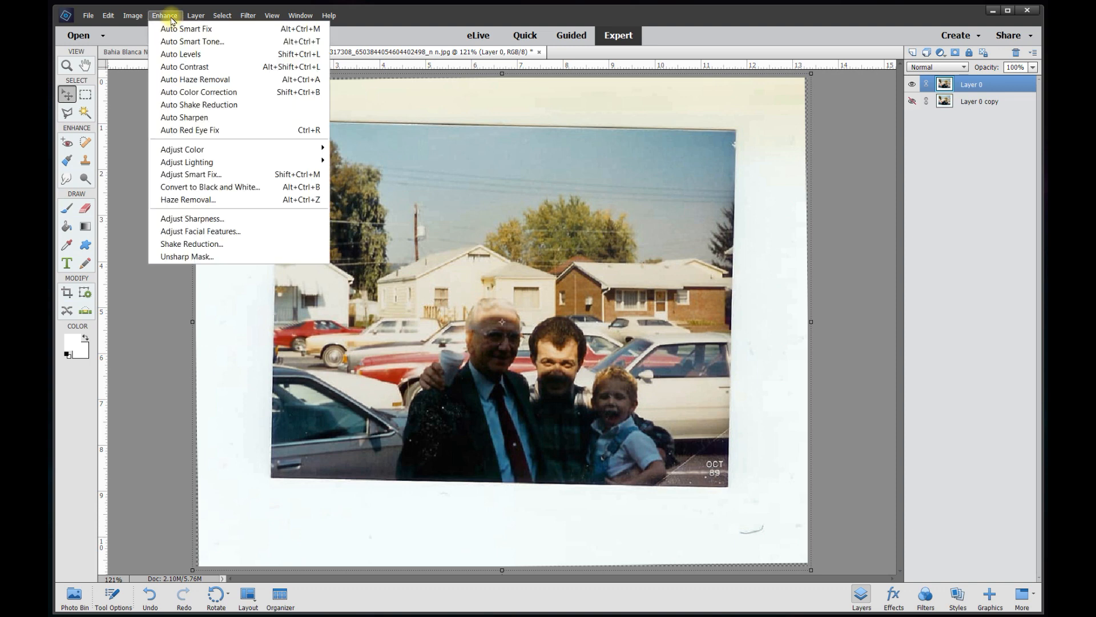
click(182, 92)
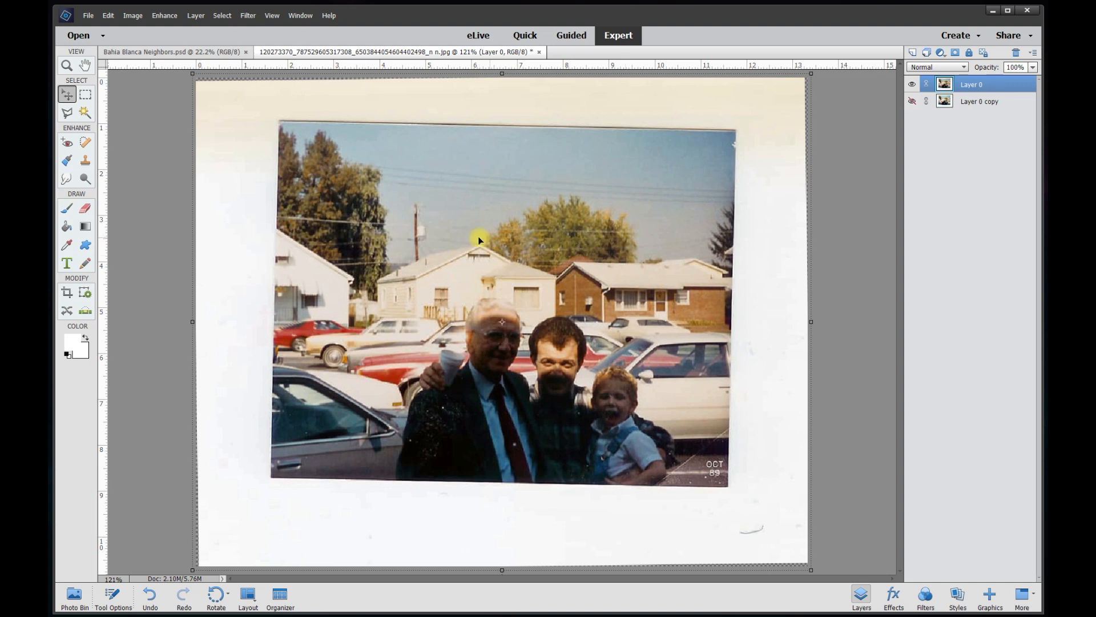
Adjust Hue/Saturation on Layer 0, raising the saturation of the Blues to +25.
click(164, 15)
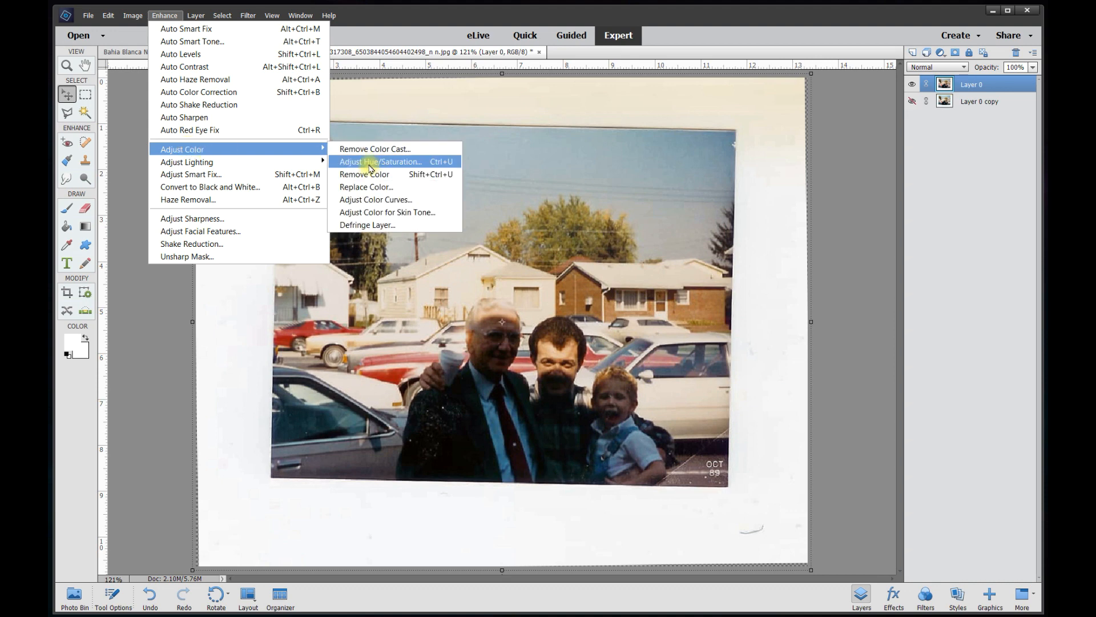
click(371, 162)
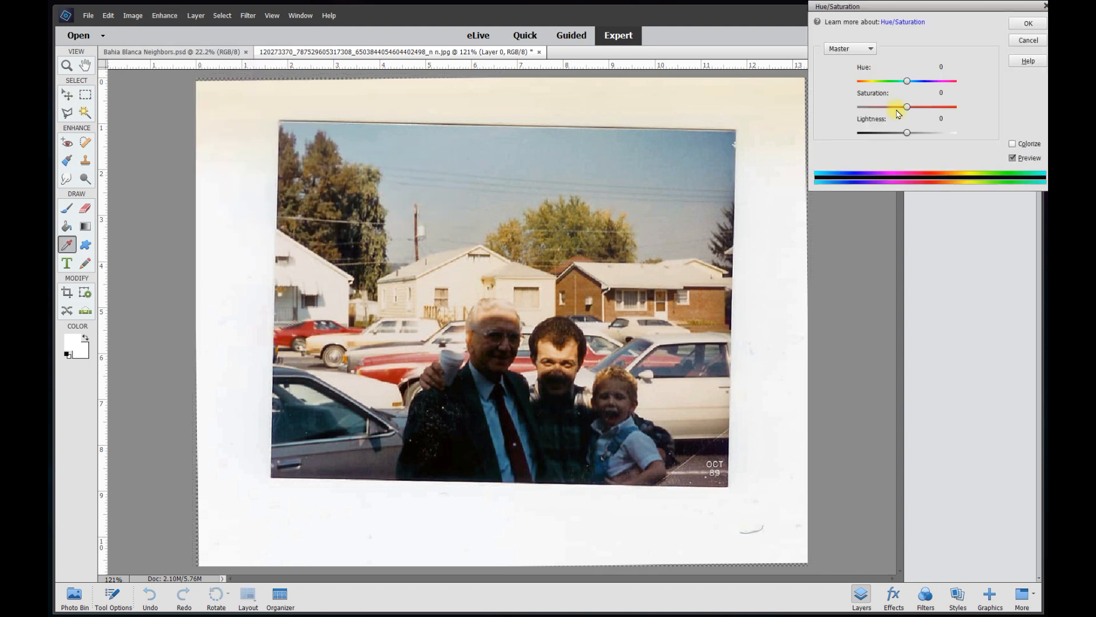
click(859, 50)
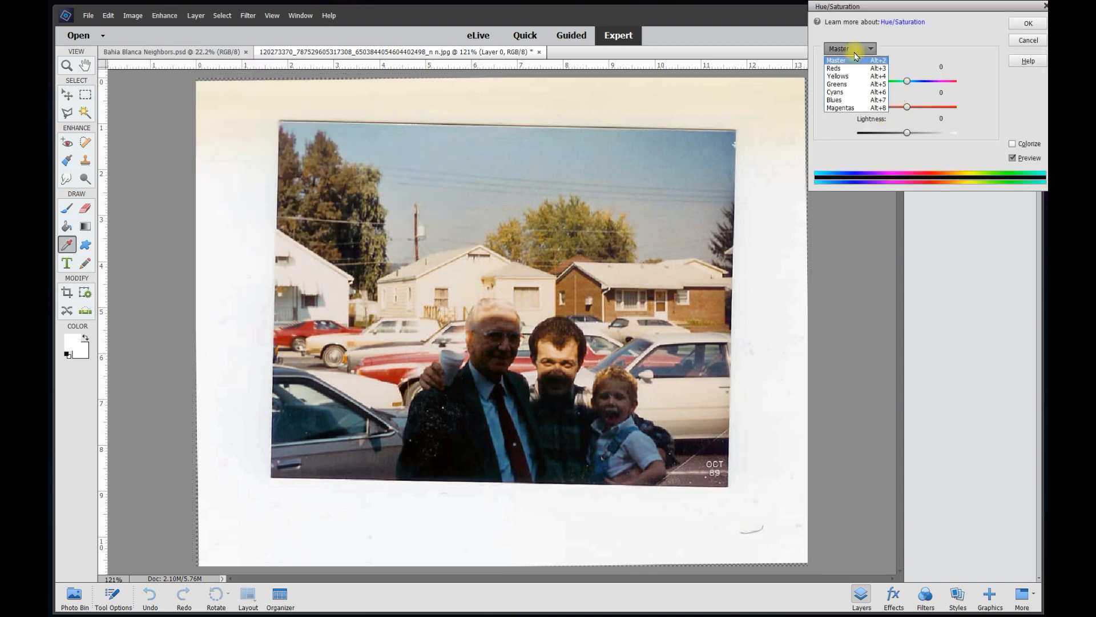
click(845, 100)
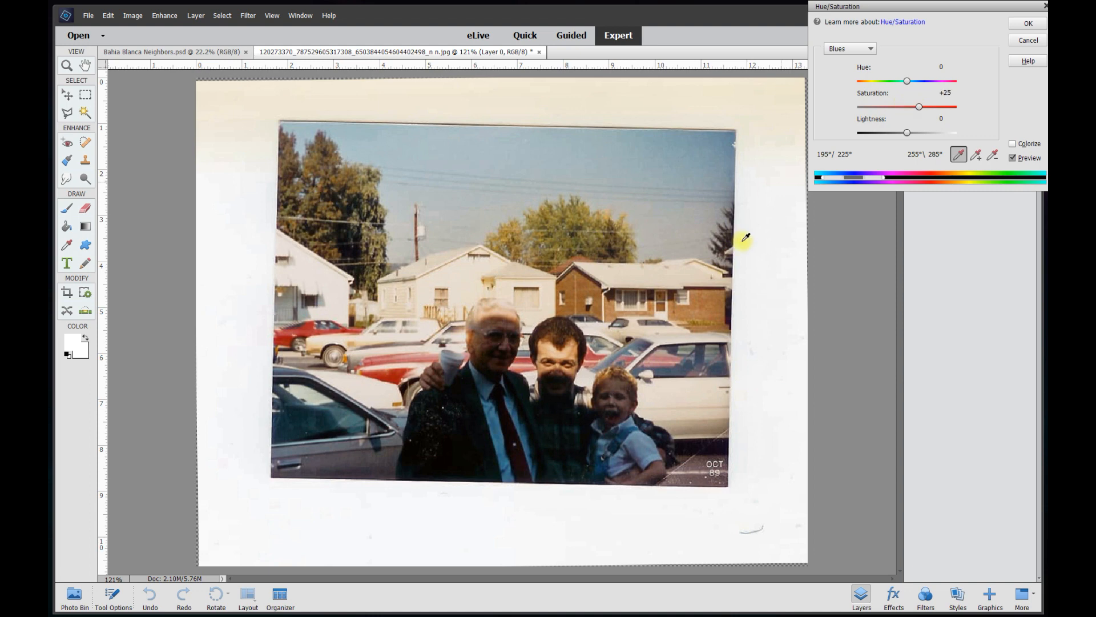
click(1021, 28)
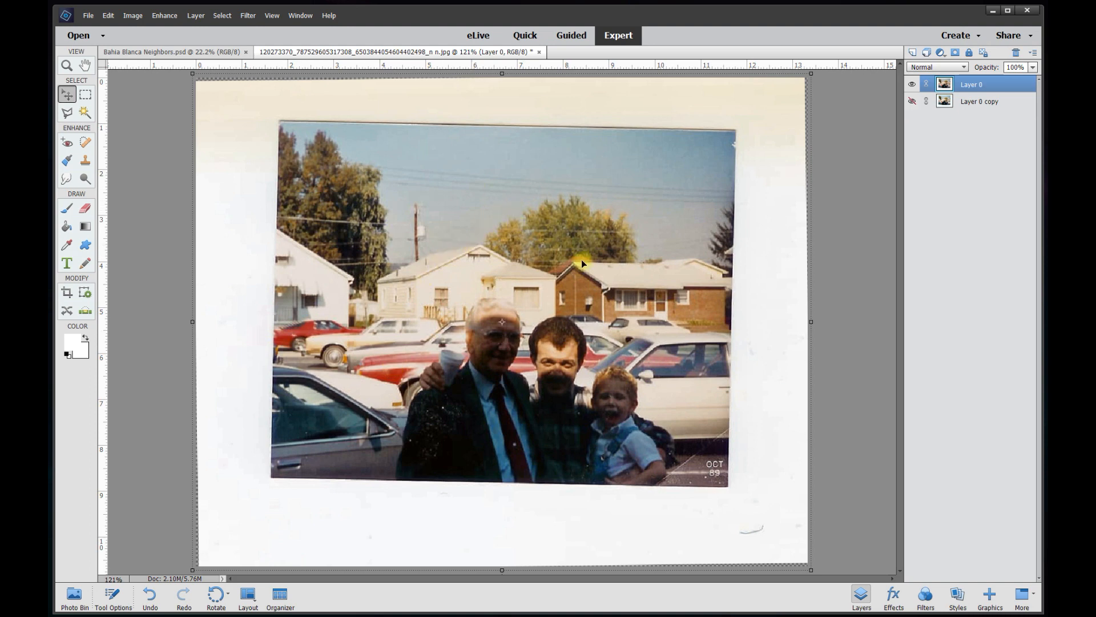
Replace the old backup with a fresh duplicate of the corrected Layer 0, hidden beneath it, and make Layer 0 active.
right_click(961, 102)
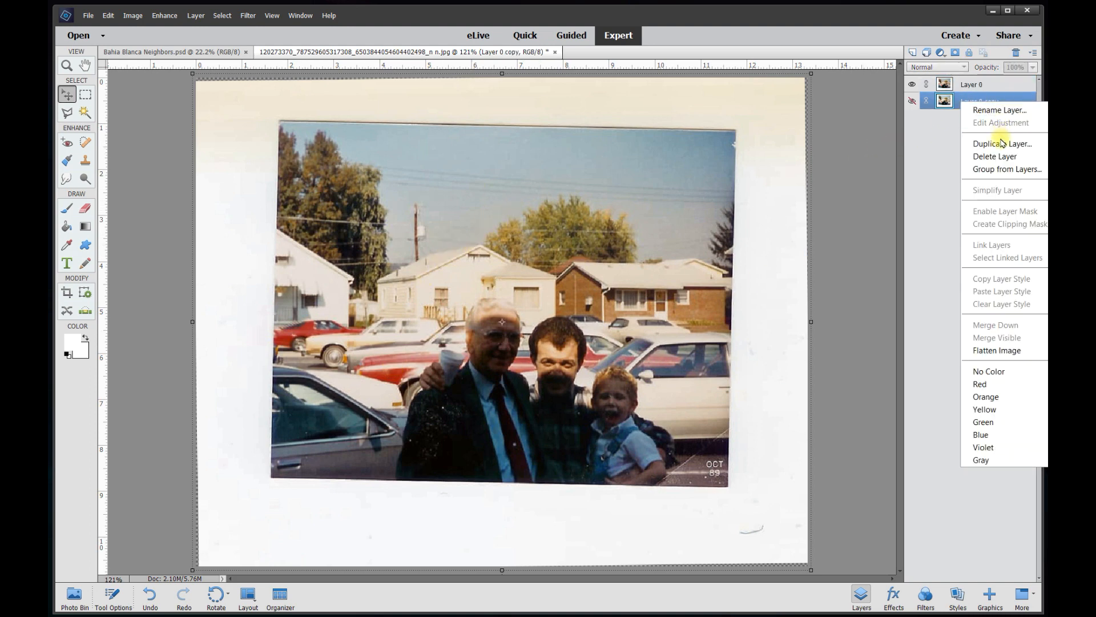
click(995, 155)
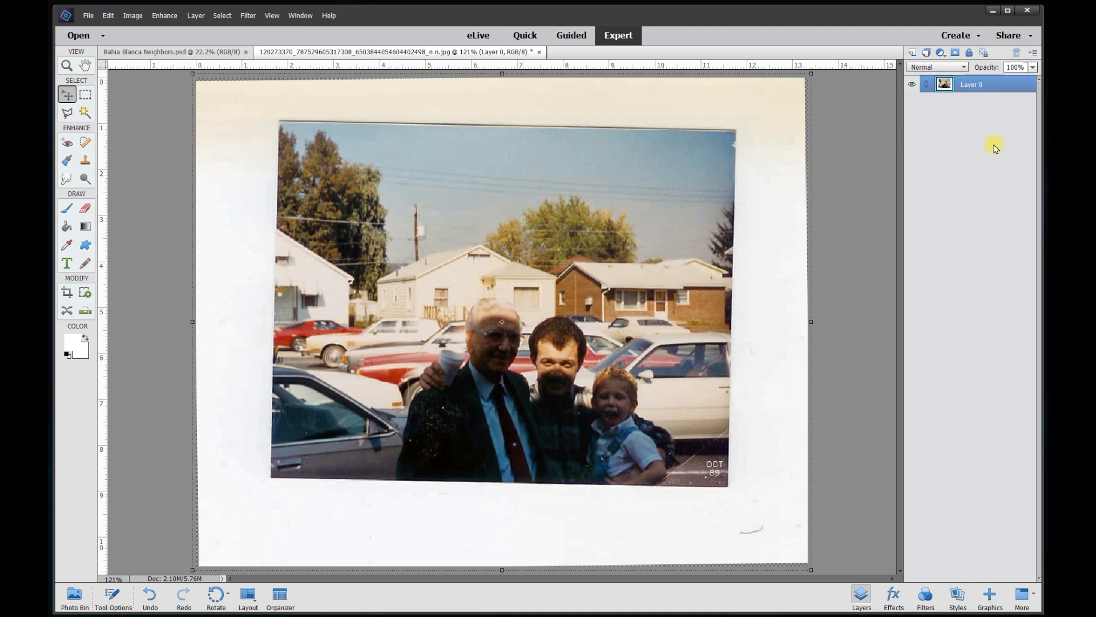
right_click(964, 87)
click(992, 129)
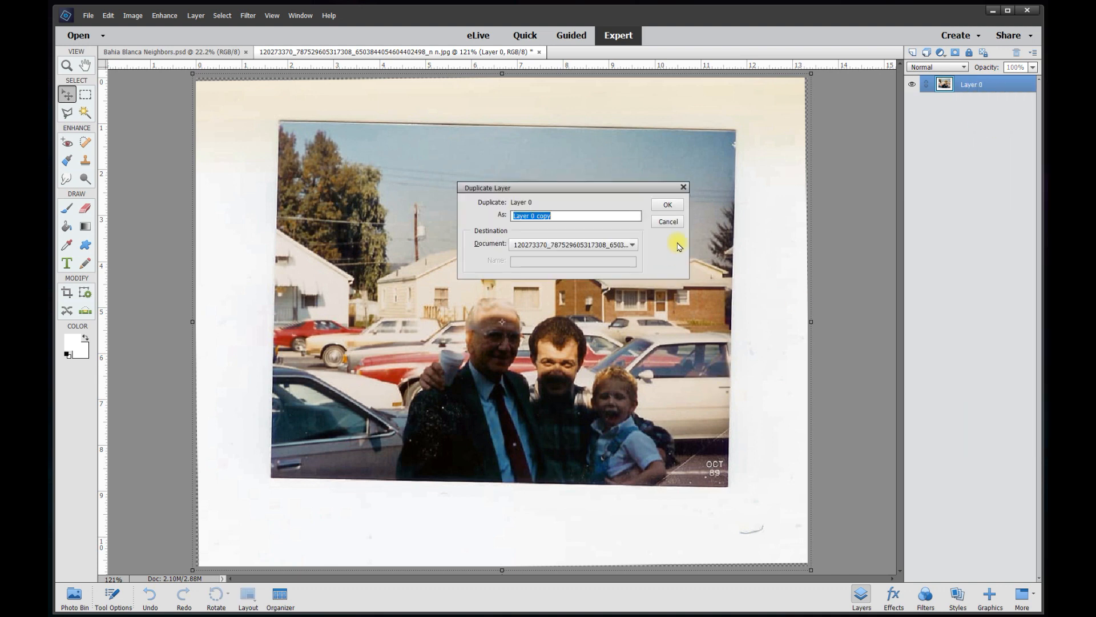
click(666, 205)
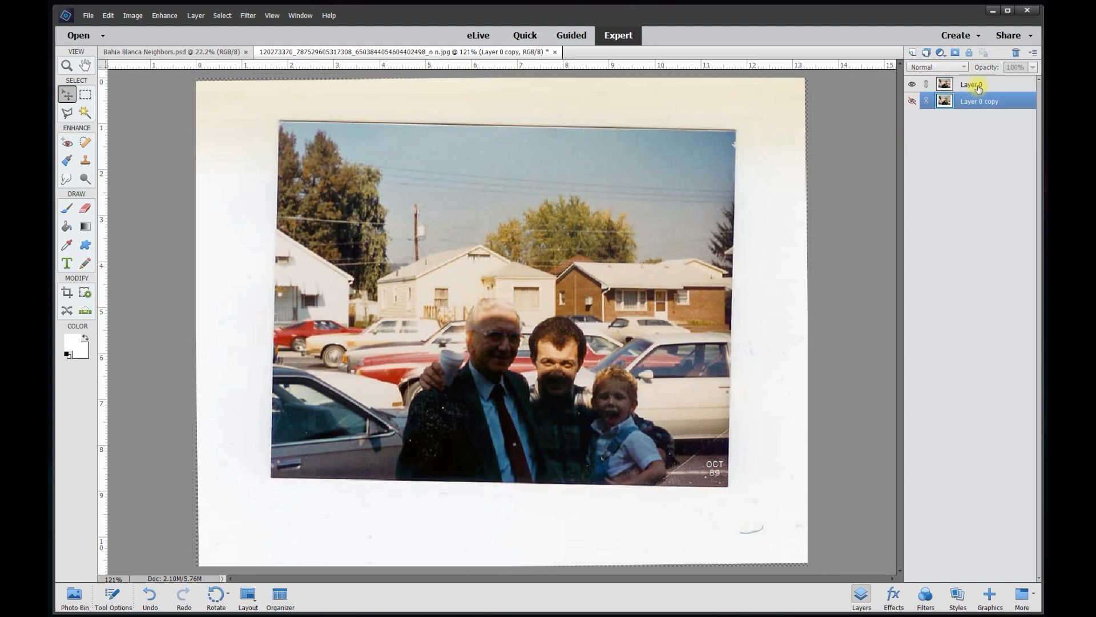
click(973, 88)
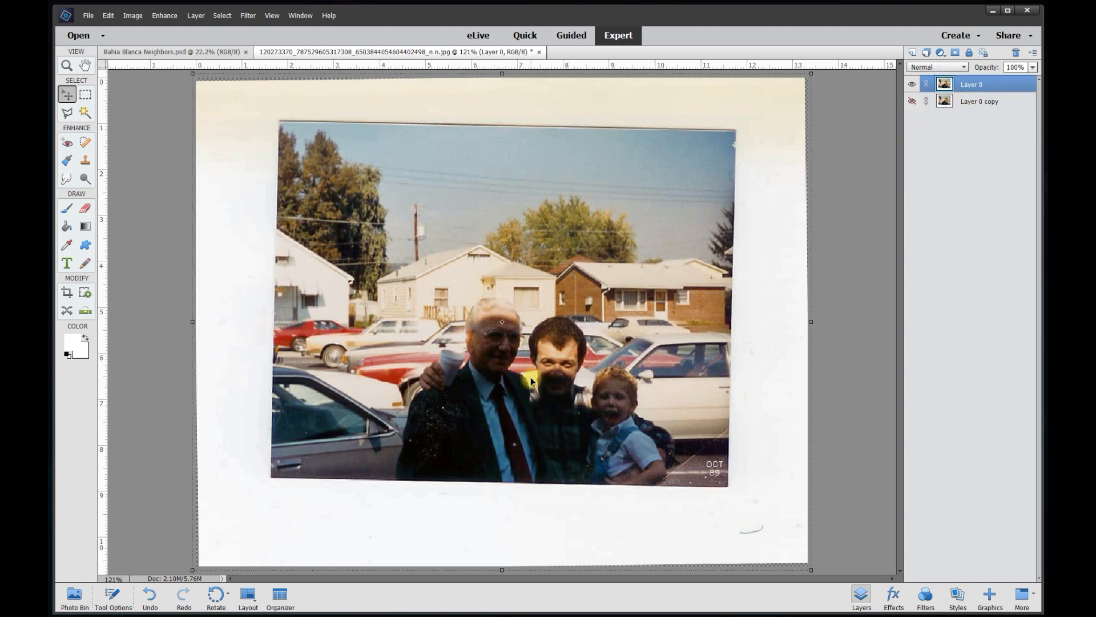
Choose the Eraser with the 35 px tip from the Default Brushes and set its size to 5 px.
scroll(479, 448, up, 3)
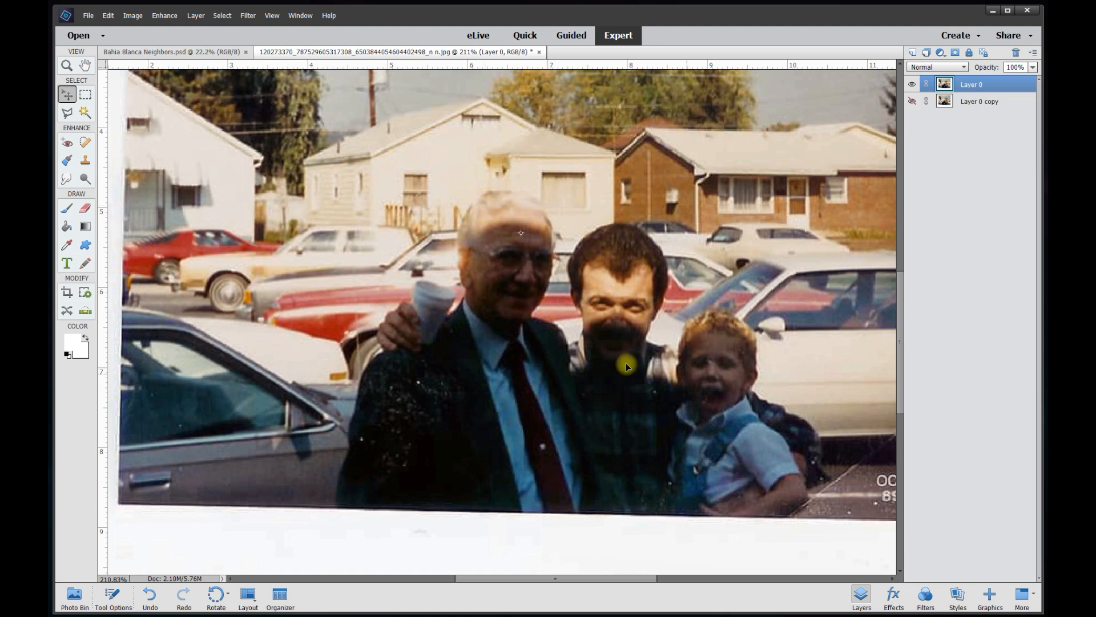
click(86, 210)
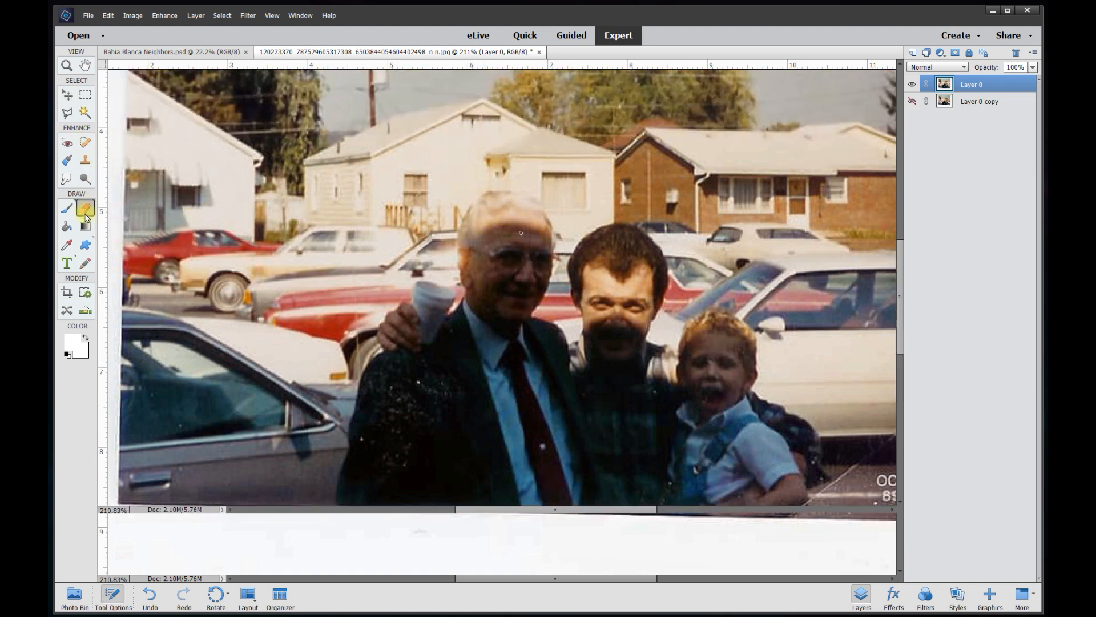
drag(585, 511, 557, 509)
scroll(722, 325, up, 5)
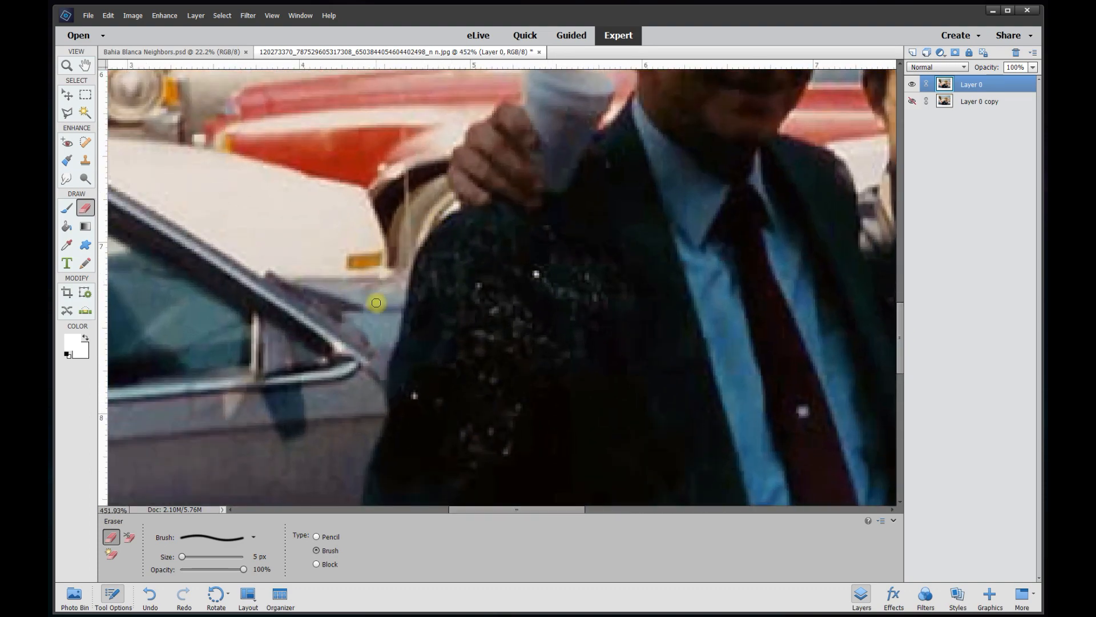
click(257, 557)
click(255, 539)
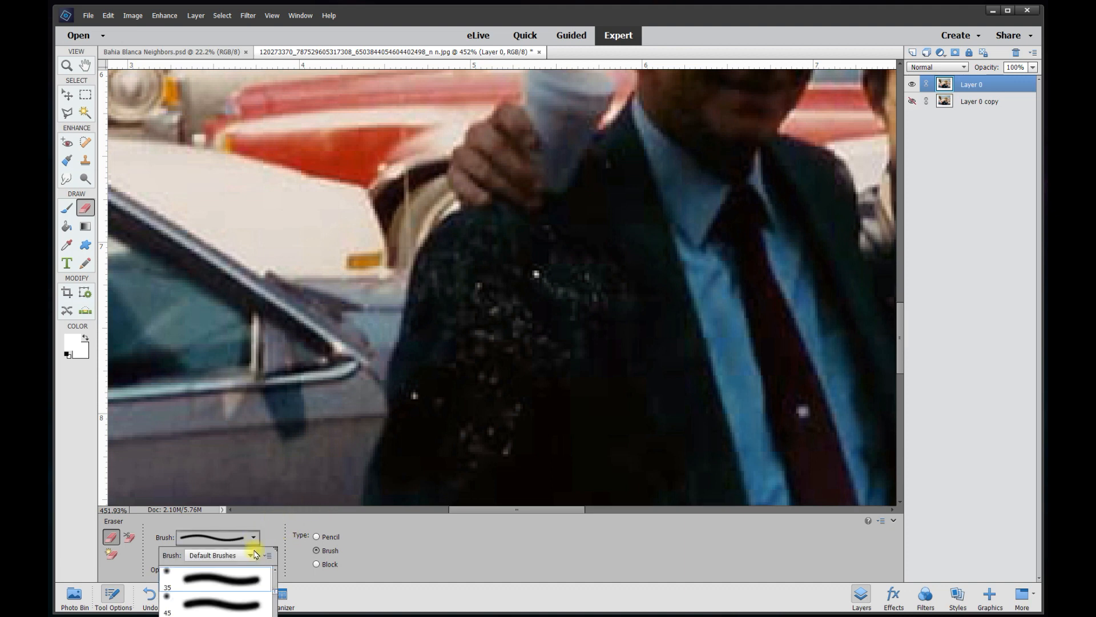
click(242, 584)
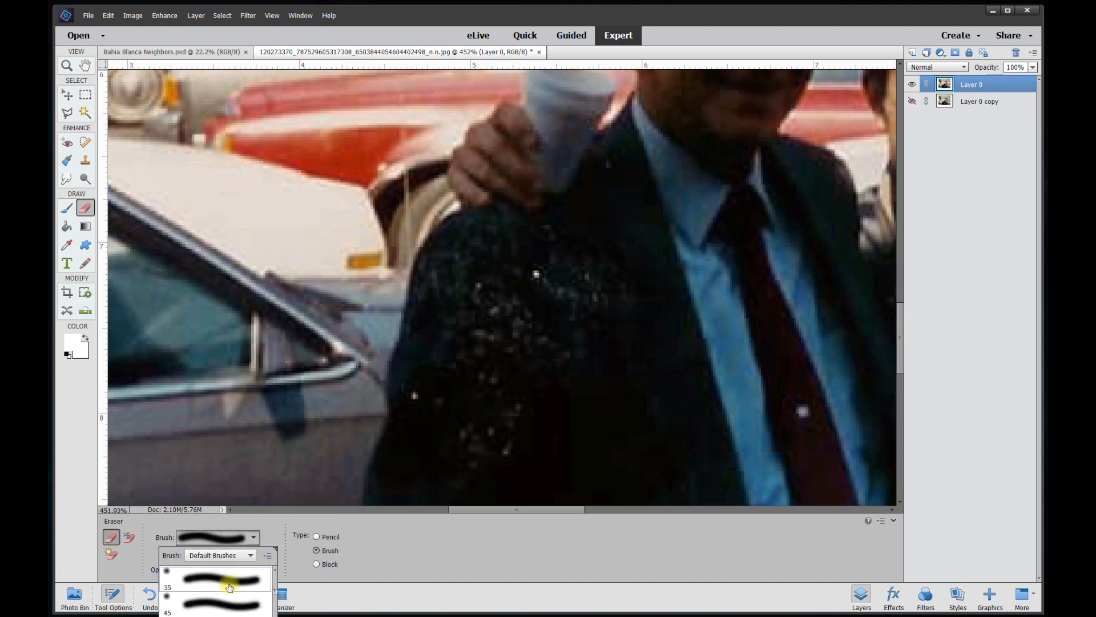
click(439, 564)
drag(257, 556, 239, 557)
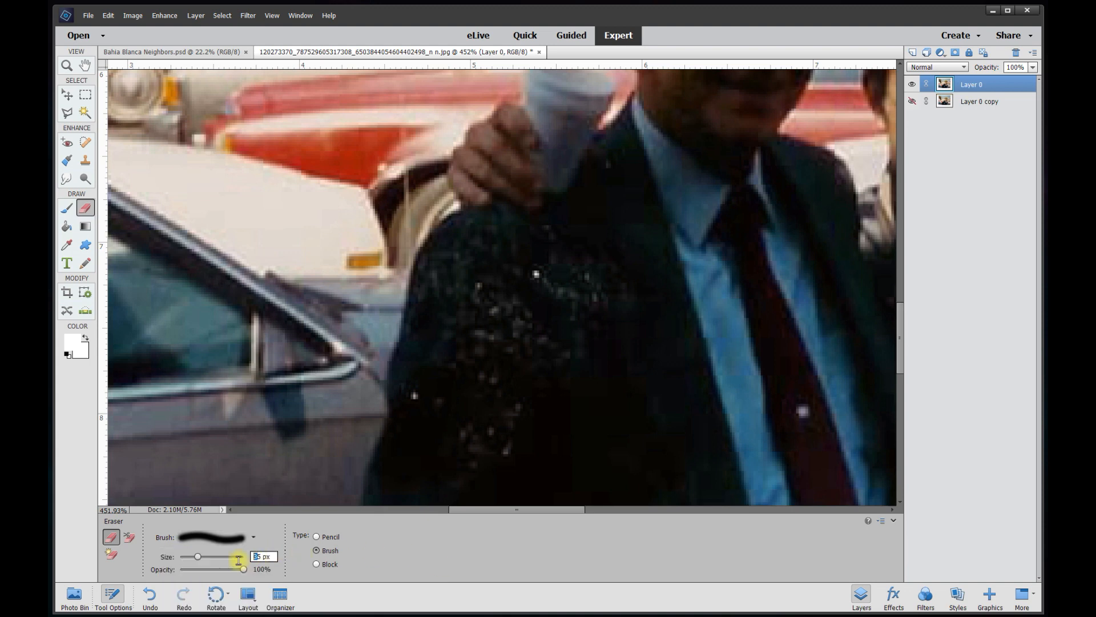
key(BackSpace)
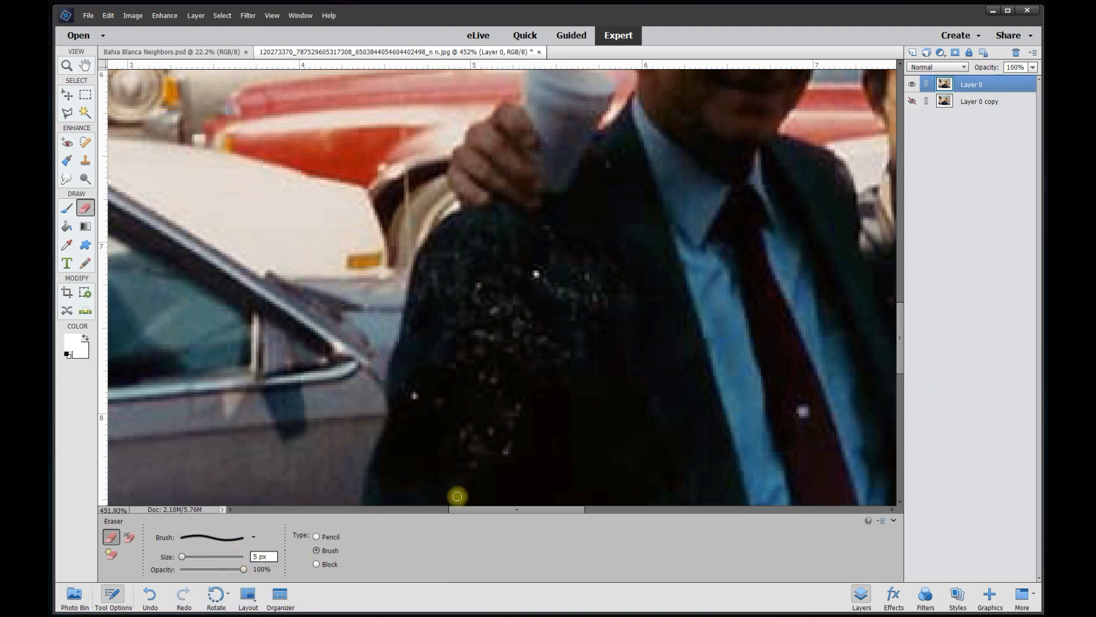
Erase a thin 3 to 4 px outline on Layer 0 along the older man's sleeve, raised hand, cup and collar.
drag(357, 503, 402, 304)
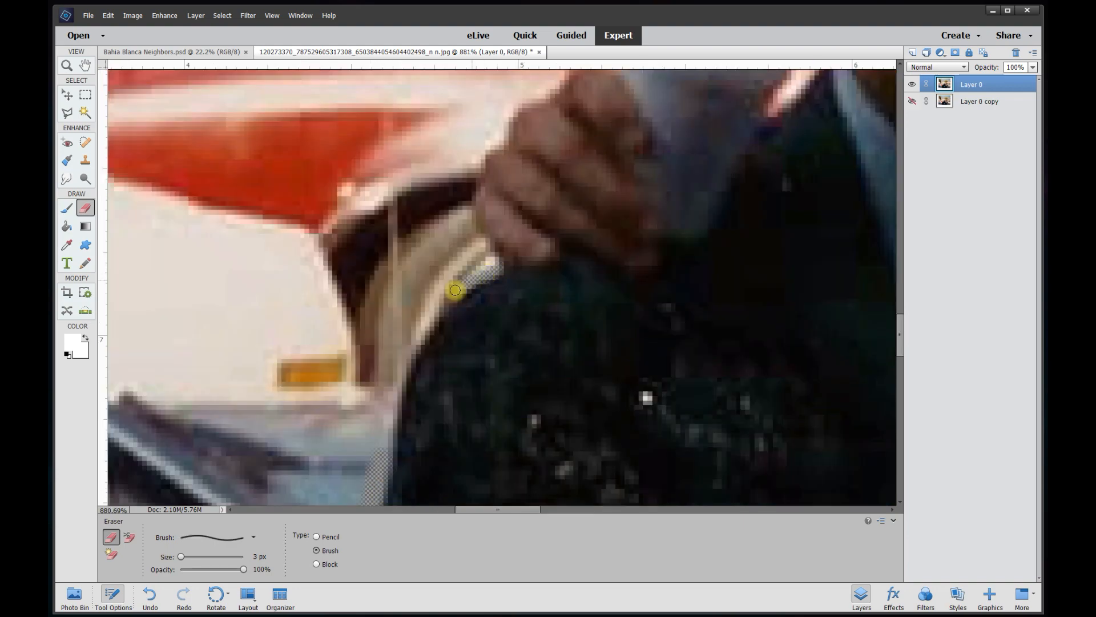
drag(456, 291, 405, 374)
drag(404, 374, 397, 407)
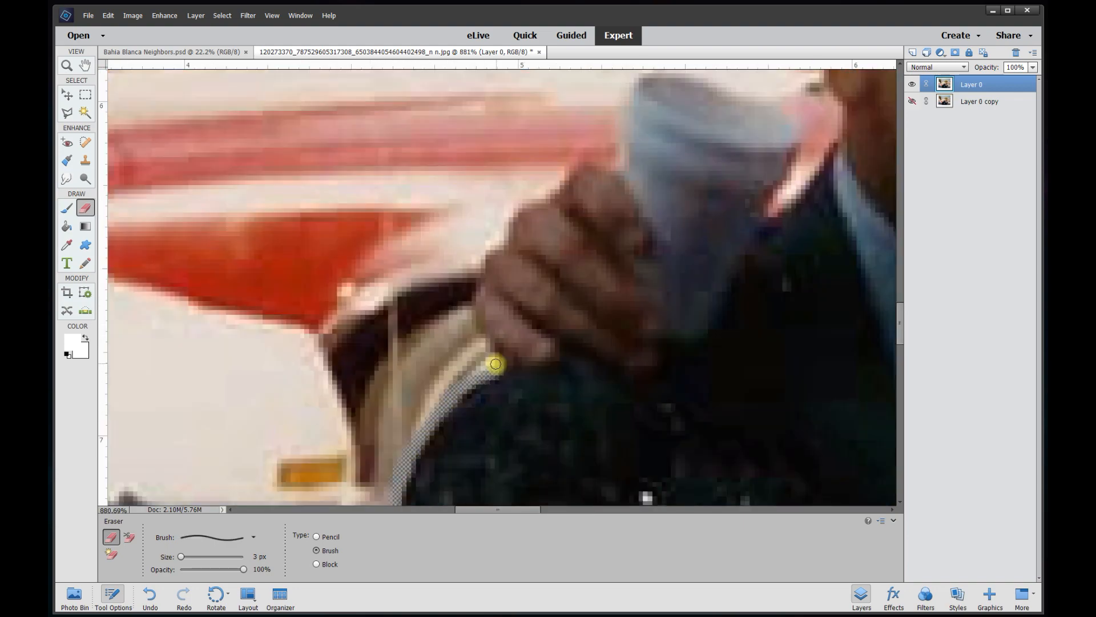
mouse_move(496, 364)
mouse_down()
mouse_move(471, 297)
mouse_move(477, 261)
mouse_move(568, 170)
mouse_up()
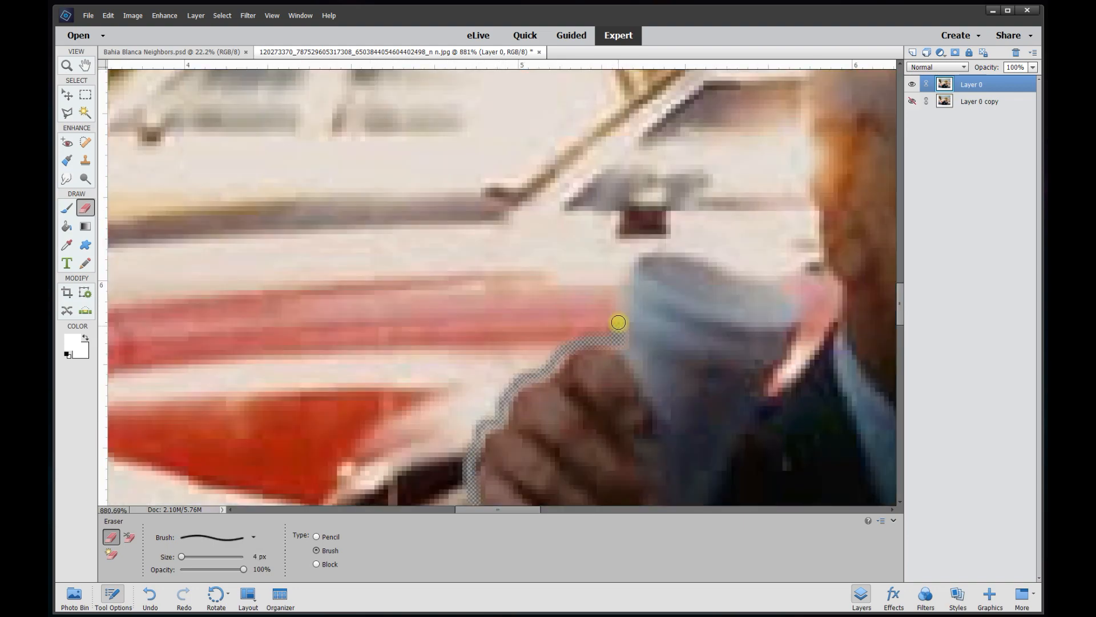
mouse_move(619, 323)
mouse_down()
mouse_move(647, 246)
mouse_move(725, 255)
mouse_move(794, 288)
mouse_up()
mouse_move(768, 394)
mouse_down()
mouse_move(831, 317)
mouse_move(842, 285)
mouse_up()
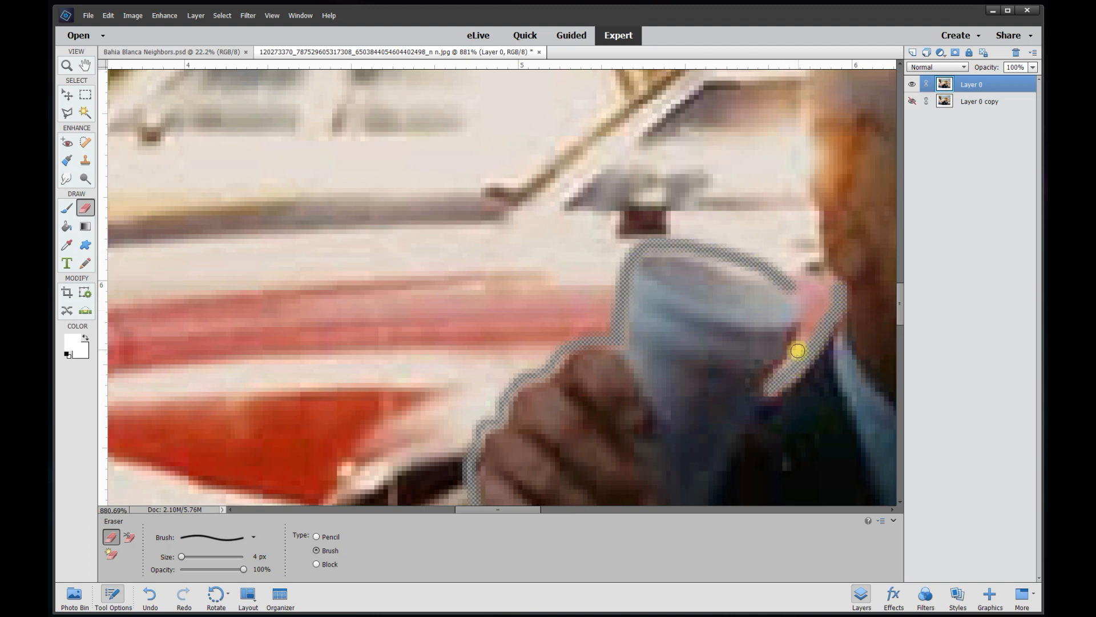
Continue the 4 px erased outline around both men's heads and along the older man's jaw and shoulder between them.
mouse_move(539, 363)
mouse_down()
mouse_move(518, 341)
mouse_move(491, 200)
mouse_up()
mouse_move(696, 198)
mouse_down()
mouse_move(629, 195)
mouse_move(522, 320)
mouse_up()
mouse_move(371, 193)
mouse_down()
mouse_move(465, 223)
mouse_move(552, 357)
mouse_up()
mouse_move(694, 111)
mouse_down()
mouse_move(620, 209)
mouse_move(601, 278)
mouse_move(653, 474)
mouse_up()
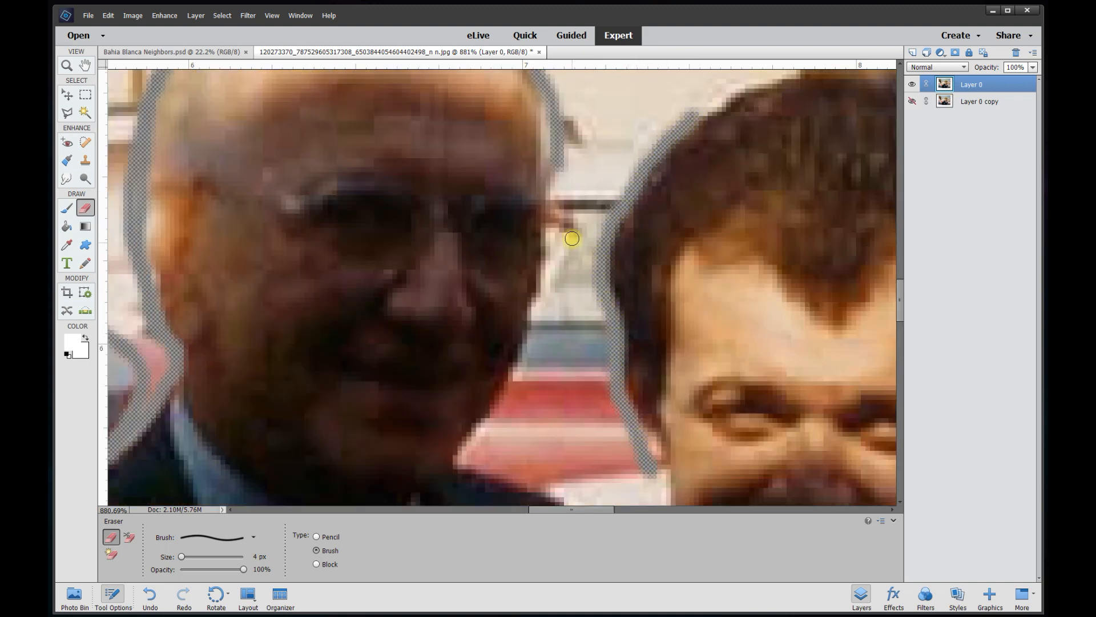
mouse_move(557, 169)
mouse_down()
mouse_move(517, 379)
mouse_move(466, 451)
mouse_up()
drag(465, 452, 509, 485)
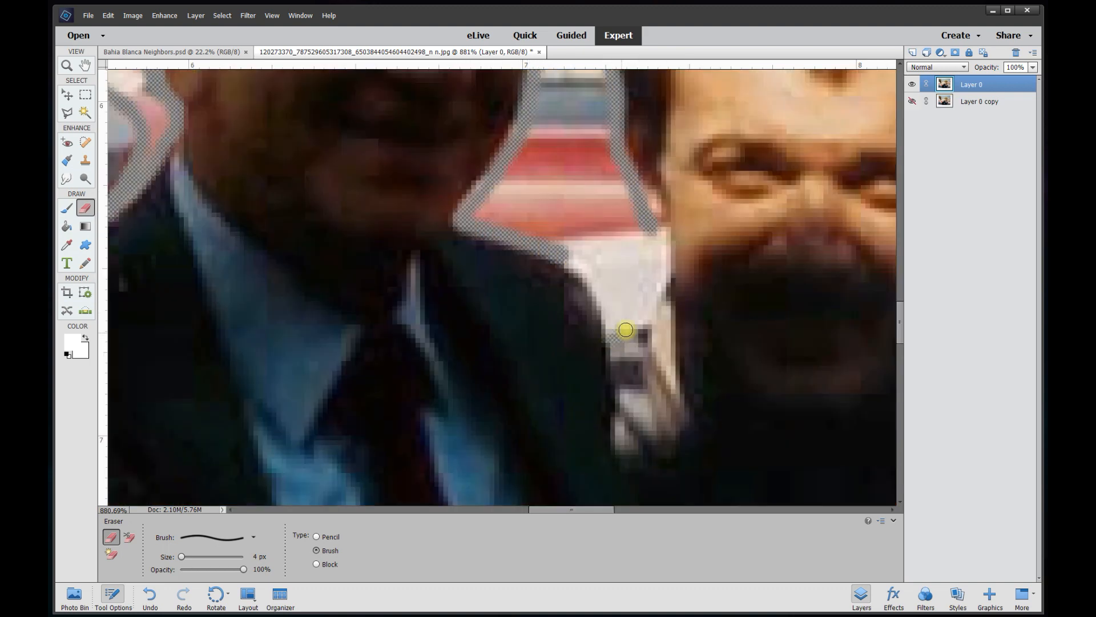
mouse_move(626, 330)
mouse_down()
mouse_move(664, 267)
mouse_move(662, 231)
mouse_move(613, 336)
mouse_move(598, 296)
mouse_move(543, 248)
mouse_up()
Erase around the boy's head and the arm behind him, and close the outline with a straight line along the photo's bottom edge.
mouse_move(359, 271)
mouse_down()
mouse_move(429, 249)
mouse_move(517, 268)
mouse_move(575, 309)
mouse_move(625, 370)
mouse_move(651, 460)
mouse_up()
mouse_move(694, 280)
mouse_down()
mouse_move(555, 339)
mouse_move(468, 438)
mouse_move(386, 382)
mouse_move(450, 265)
mouse_move(471, 154)
mouse_move(832, 420)
mouse_up()
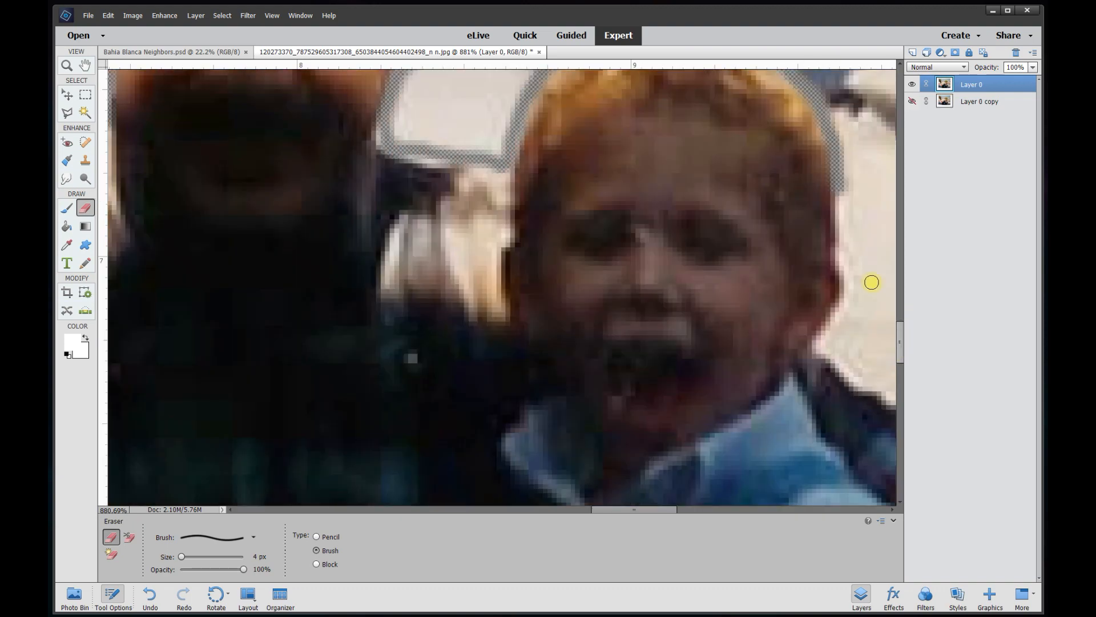
mouse_move(868, 282)
mouse_down()
mouse_move(841, 257)
mouse_move(835, 354)
mouse_up()
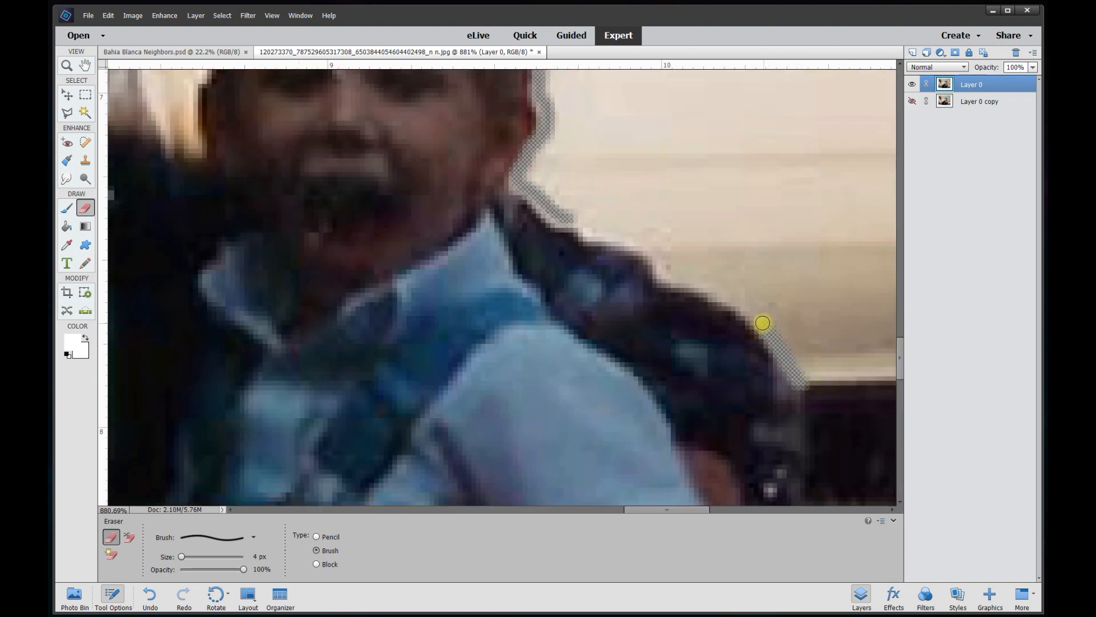
drag(763, 320, 540, 203)
mouse_move(734, 400)
mouse_down()
mouse_move(774, 359)
mouse_move(777, 313)
mouse_move(808, 278)
mouse_up()
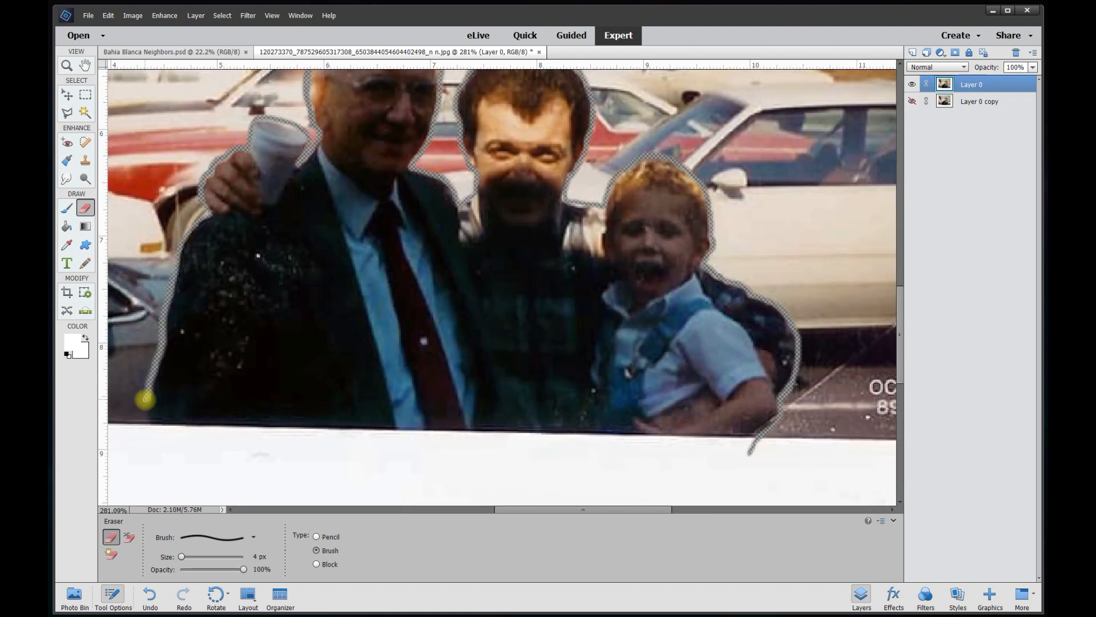
drag(145, 396, 147, 421)
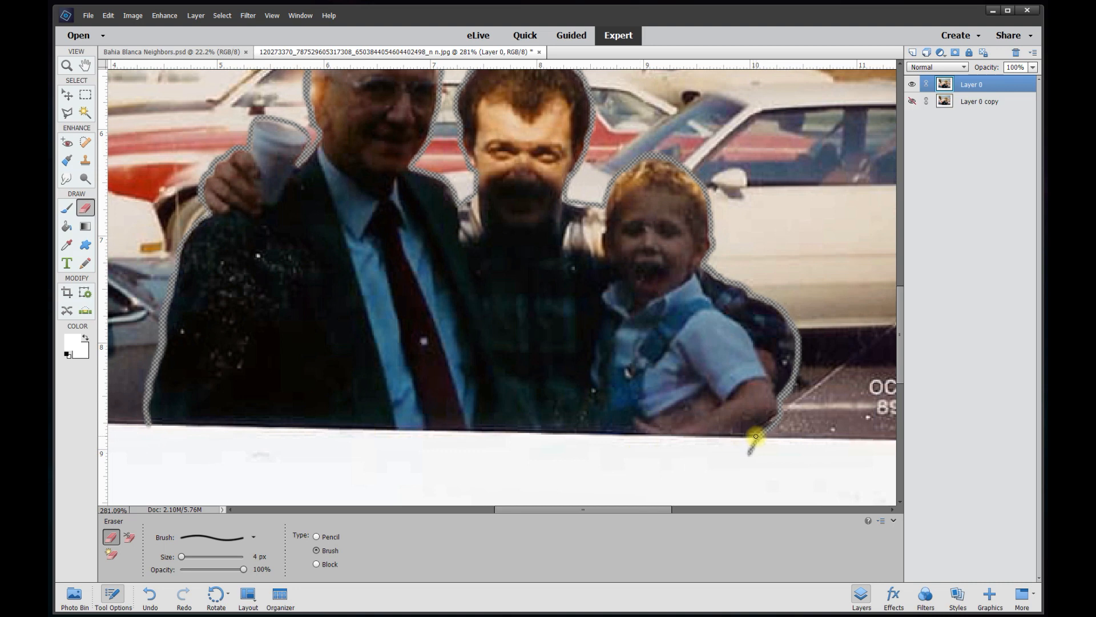
shift+click(759, 437)
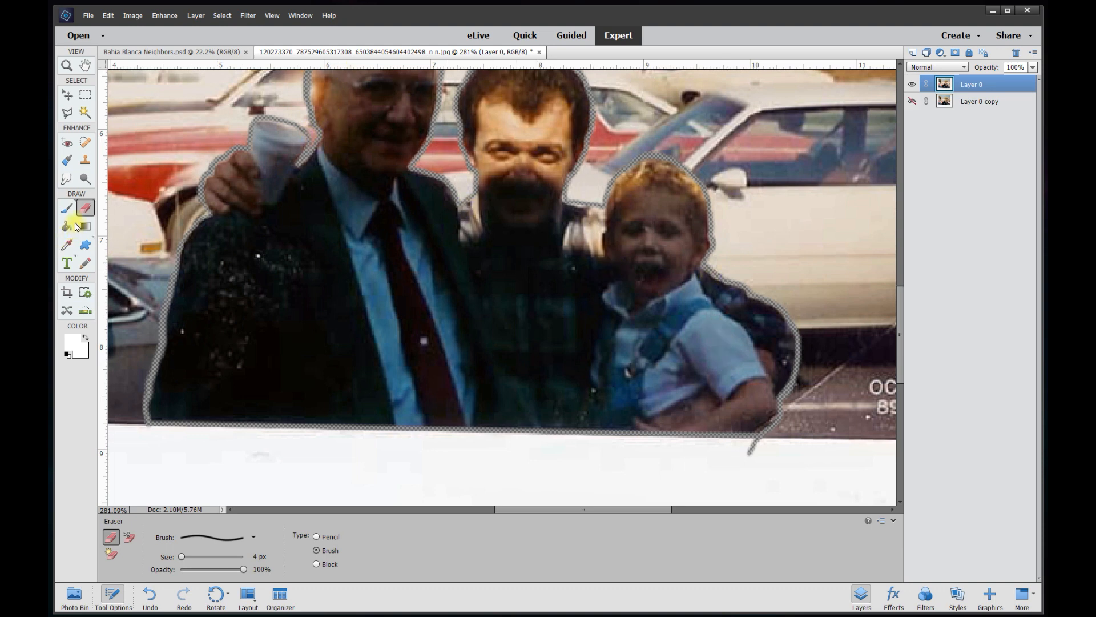
Start a Polygonal Lasso selection within the erased outline, tracing from the bottom edge up along the arm behind the boy.
click(68, 114)
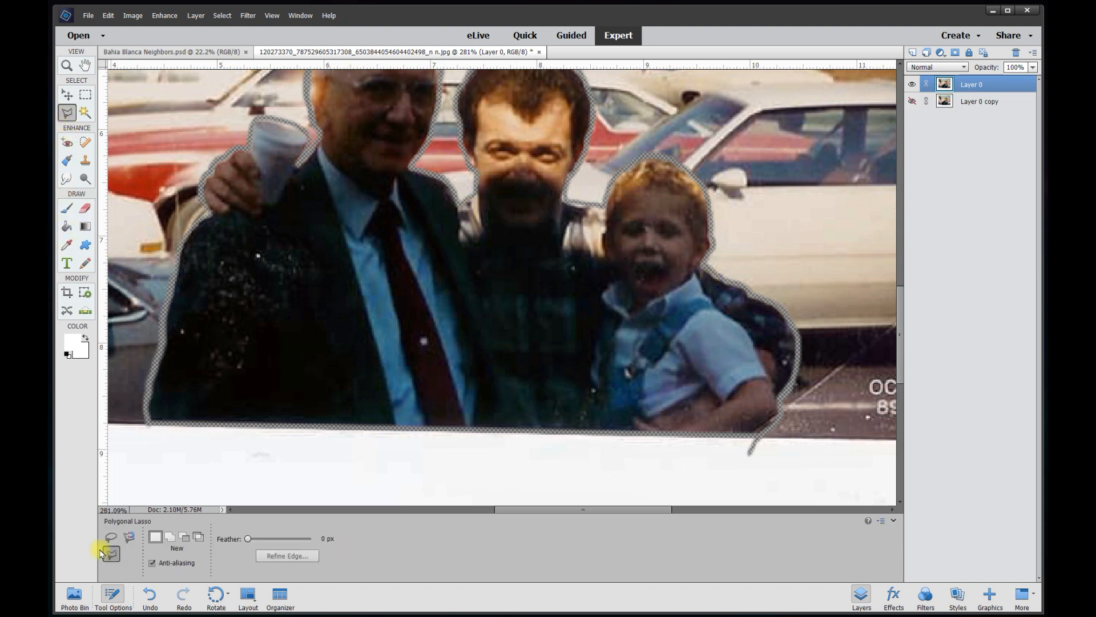
scroll(249, 397, up, 5)
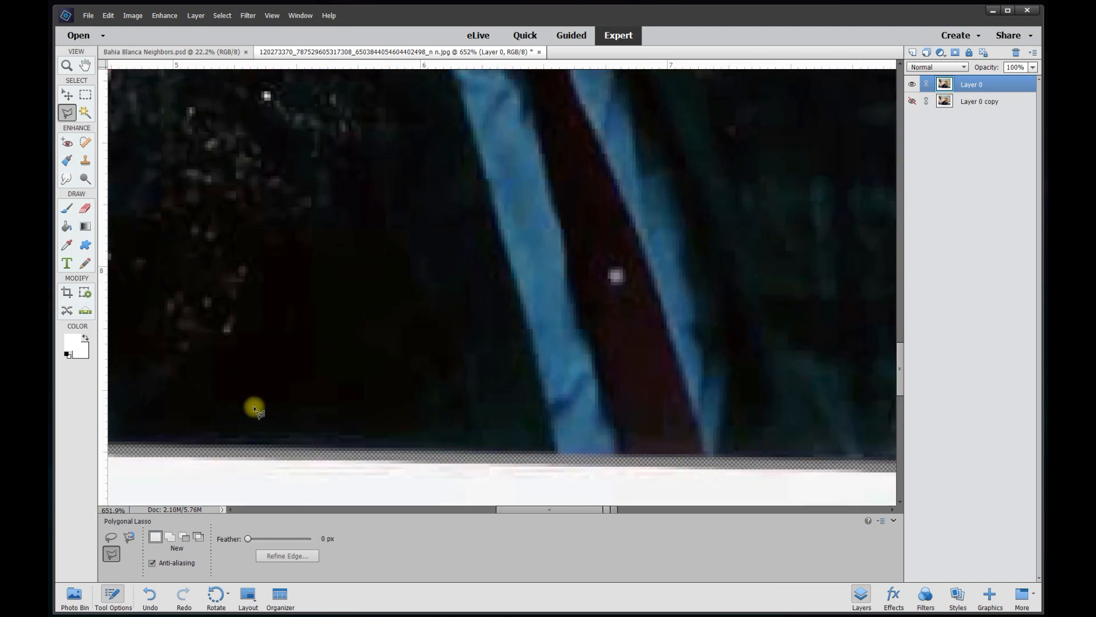
drag(520, 514, 480, 515)
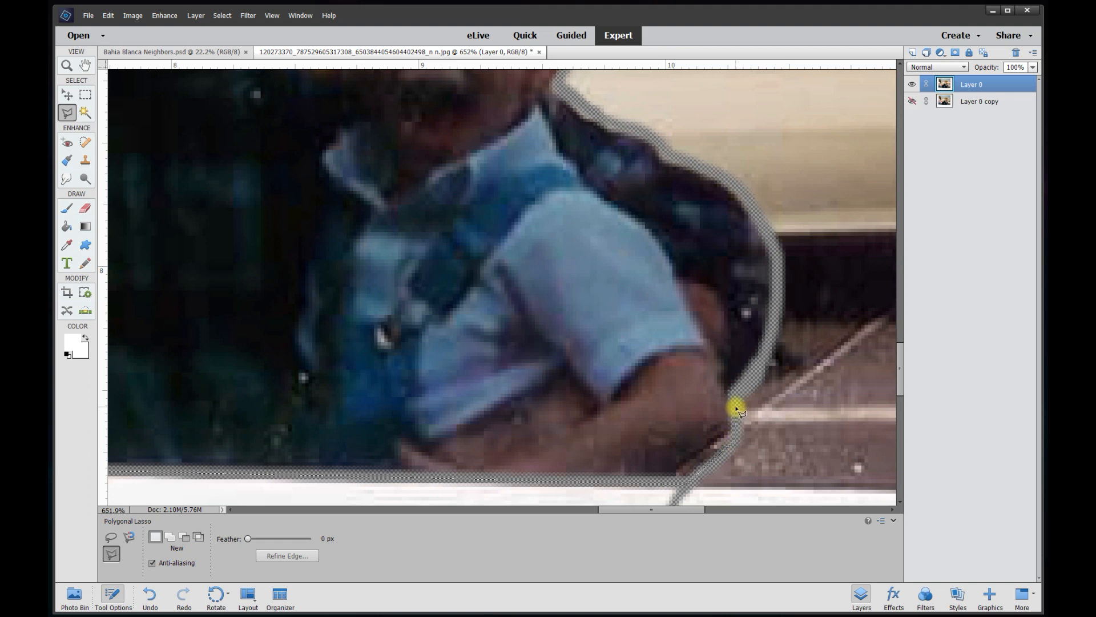
click(763, 356)
click(778, 290)
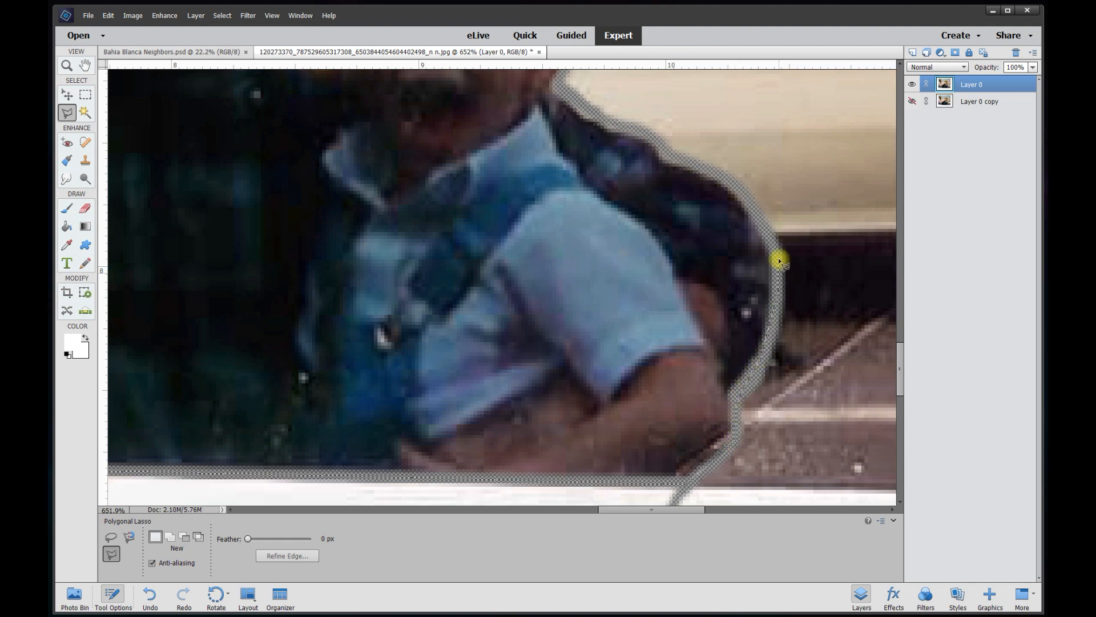
click(775, 240)
click(738, 189)
click(720, 169)
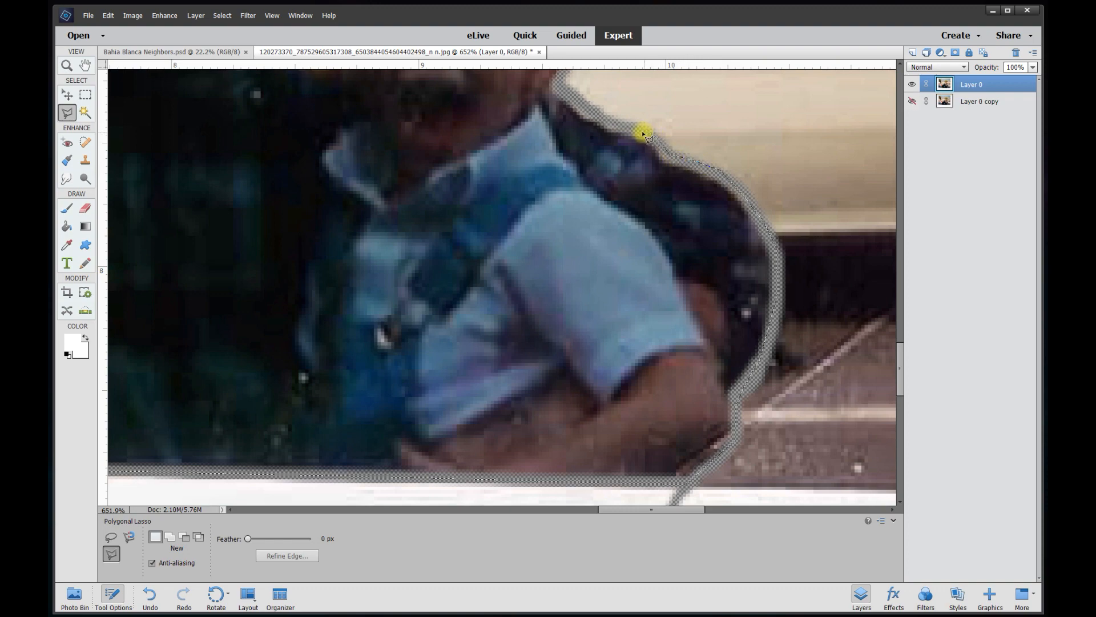
Extend the lasso selection within the erased outline past the boy's shoulder and ear and over his head.
scroll(543, 94, up, 5)
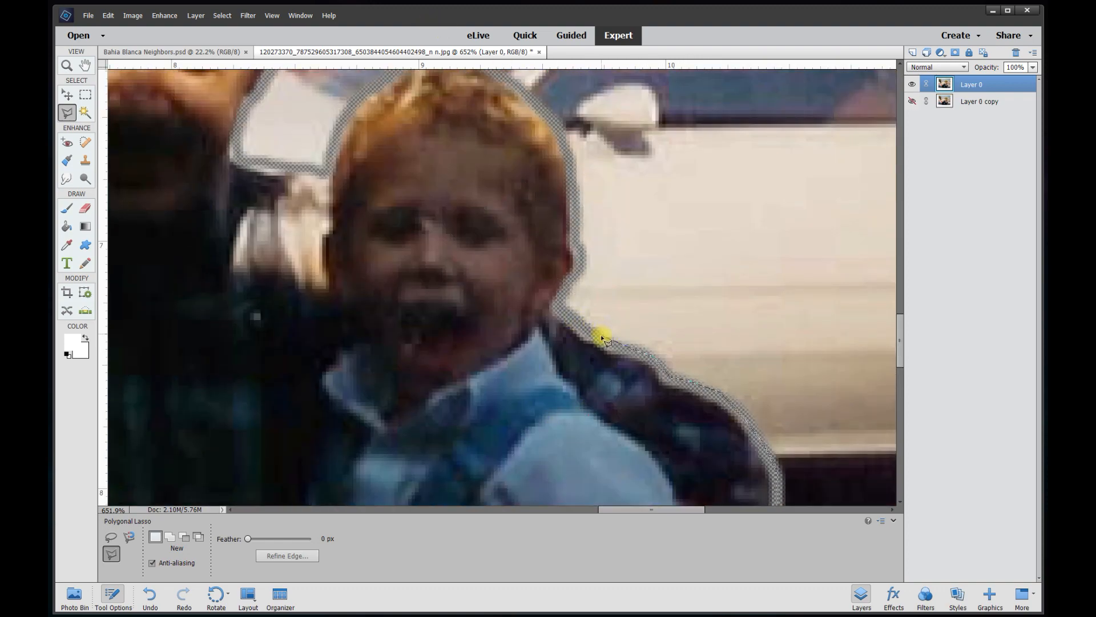
click(560, 301)
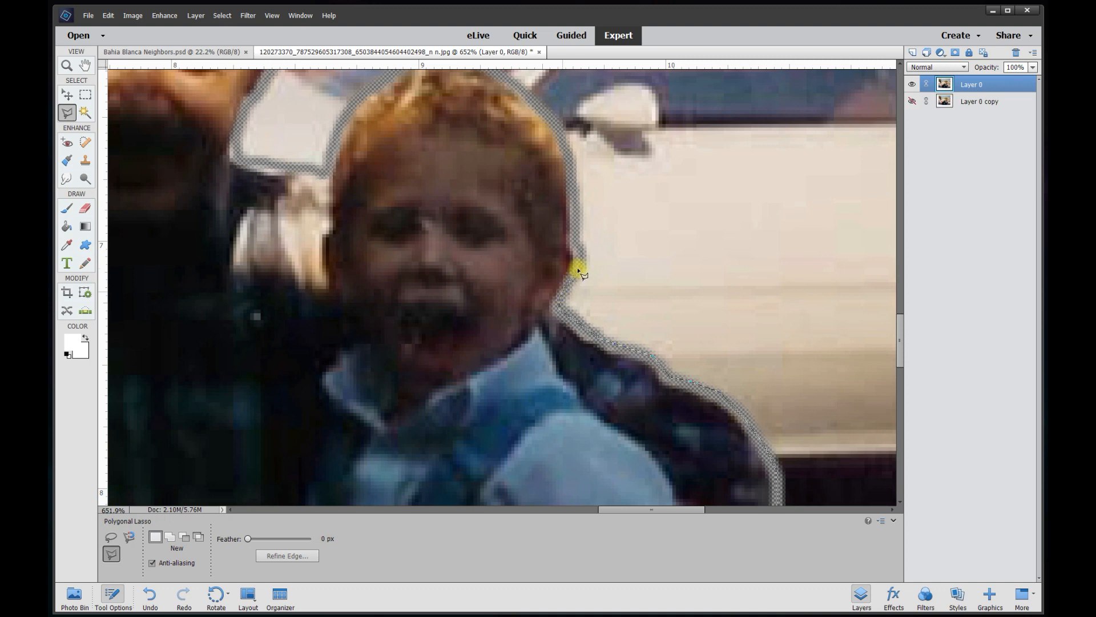
click(579, 249)
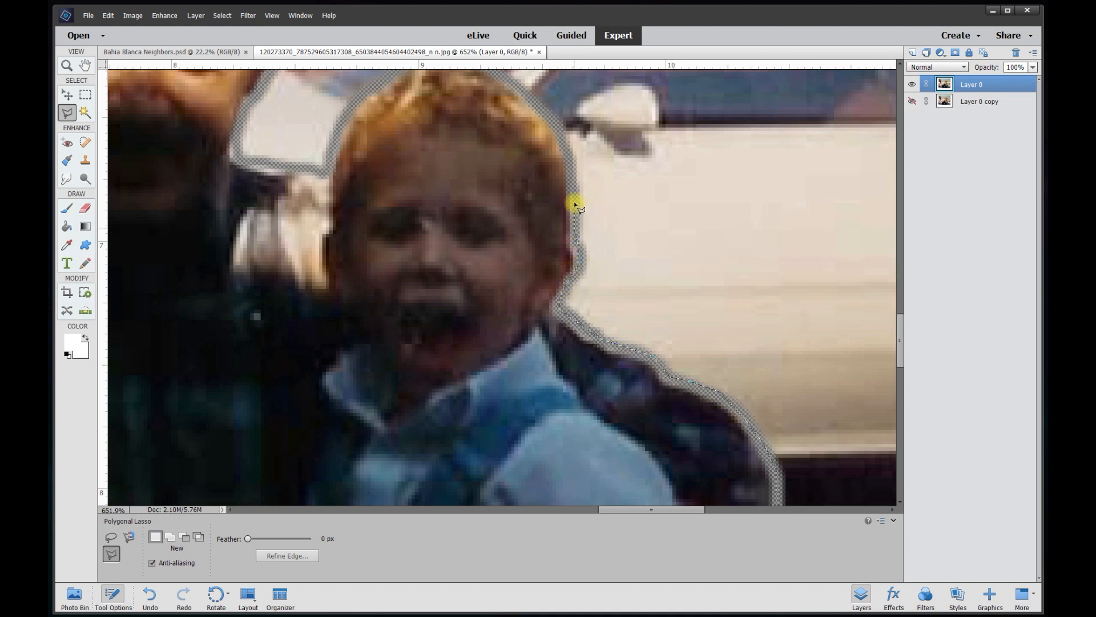
click(567, 151)
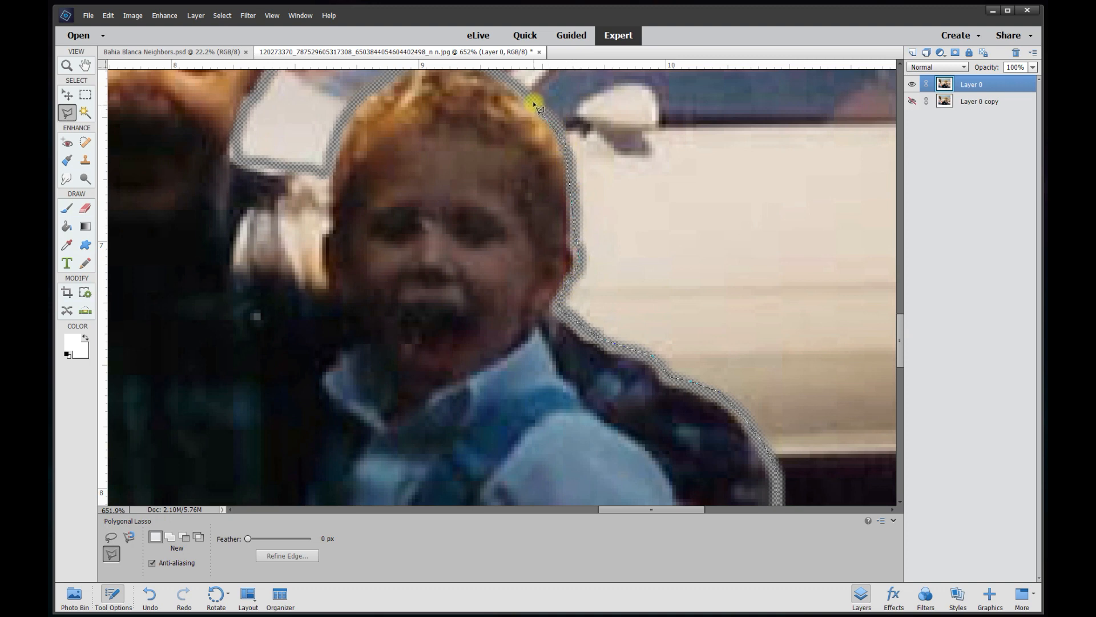
scroll(460, 286, up, 4)
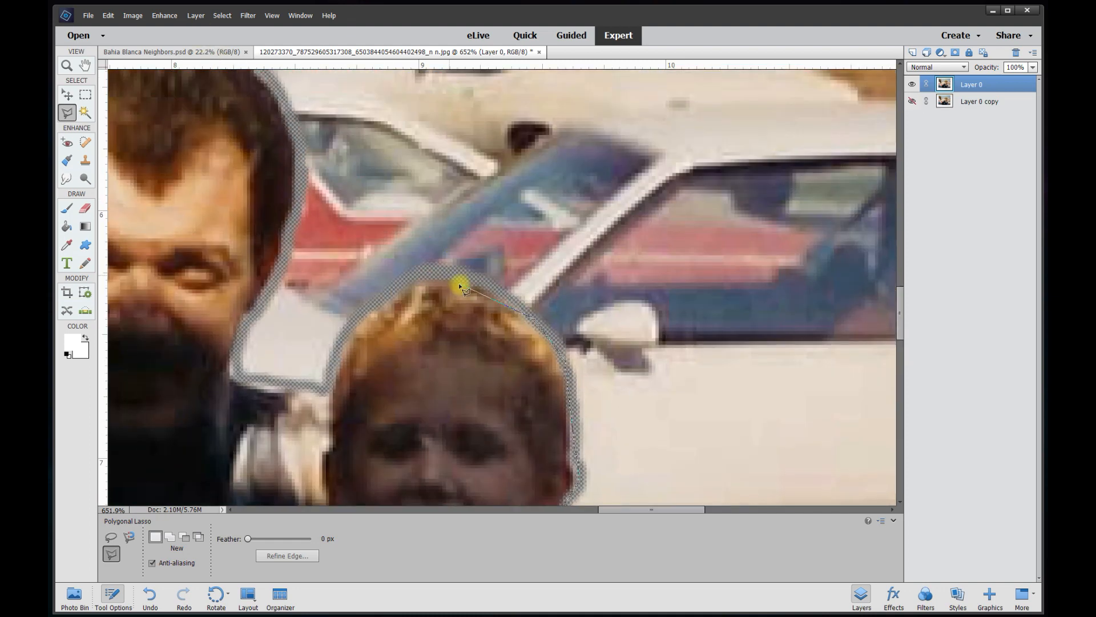
click(486, 275)
Carry the lasso selection over the tops of the younger and older men's heads, staying within the erased outline at each head.
click(284, 99)
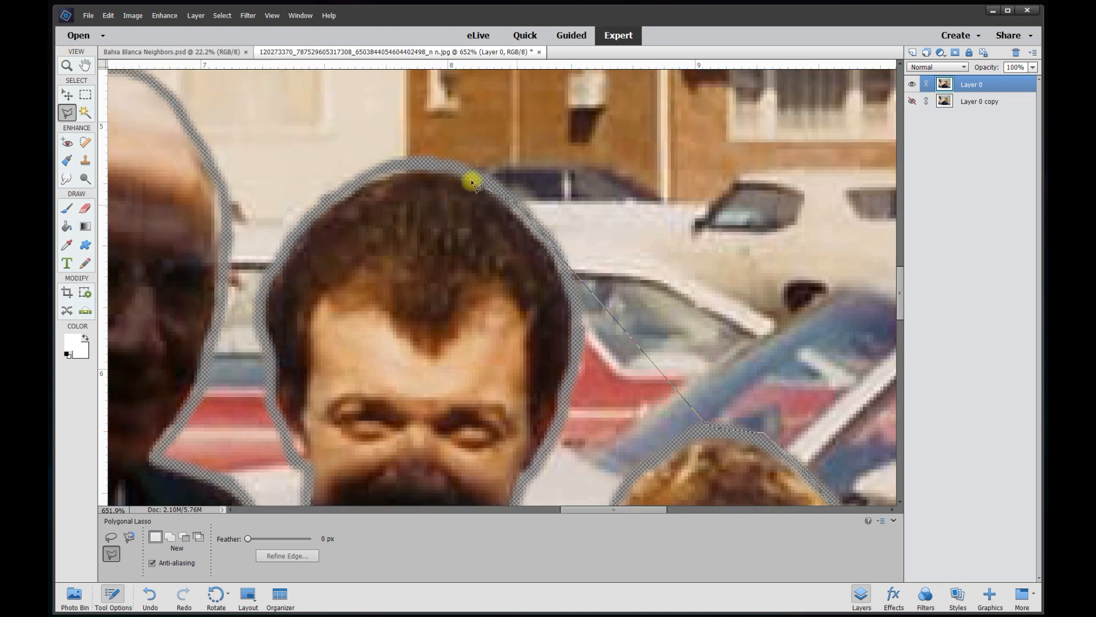
click(469, 174)
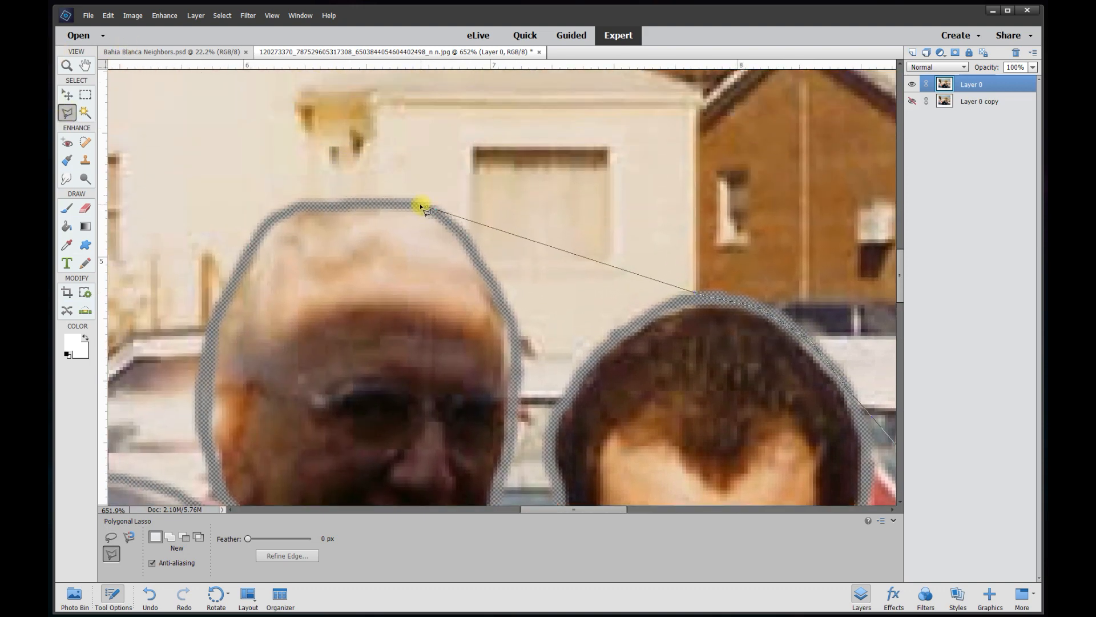
click(422, 206)
click(276, 219)
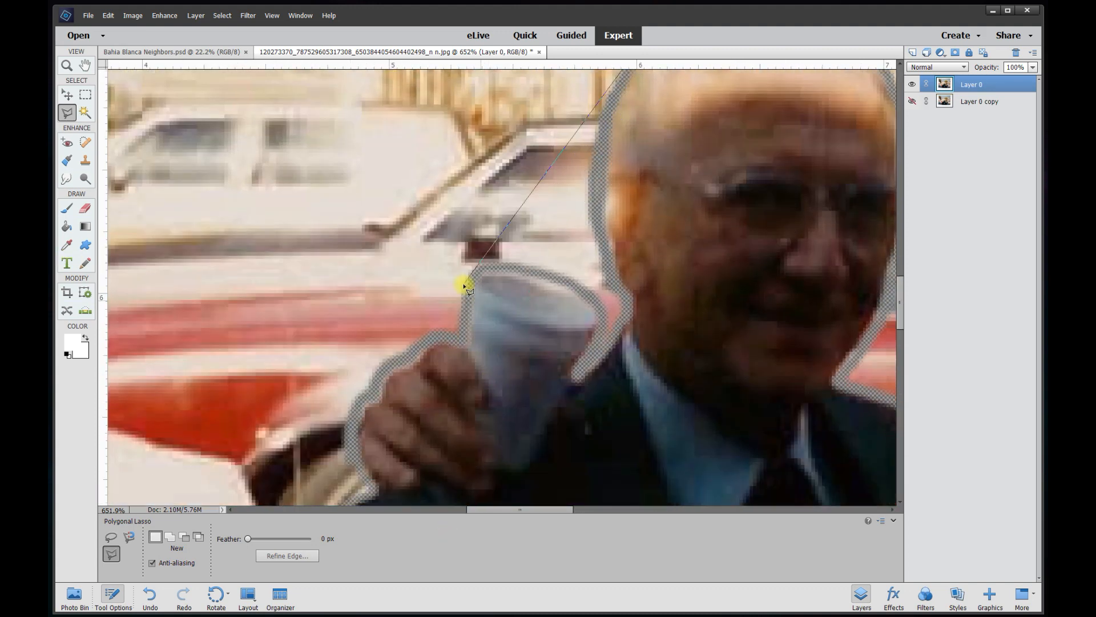
Trace the lasso selection down the outer side of the cup and around the older man's raised hand.
click(468, 283)
click(464, 337)
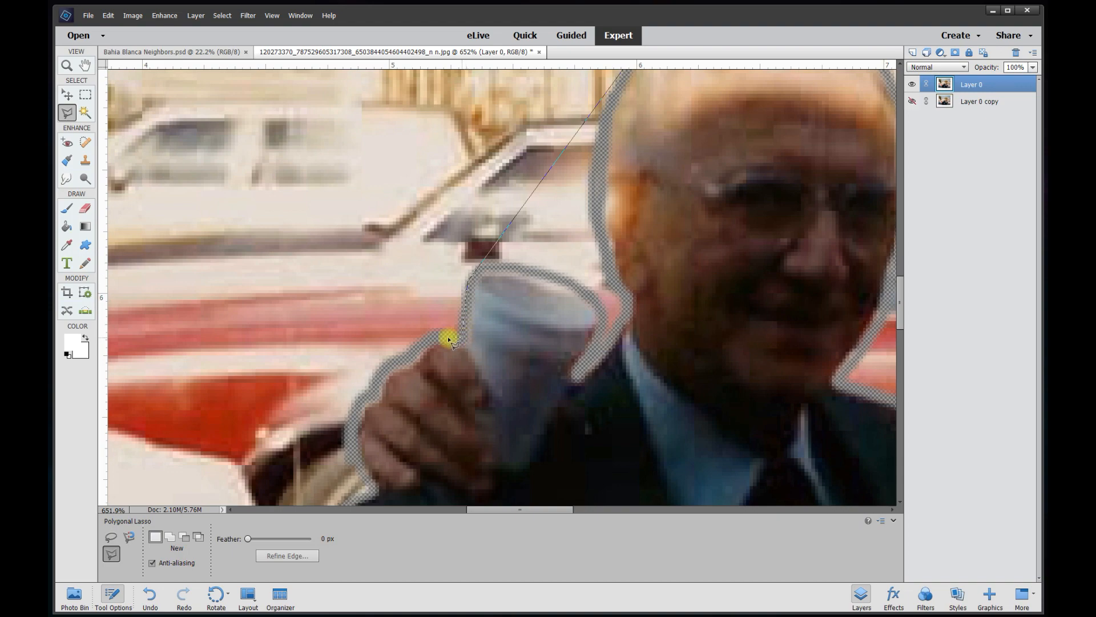
click(432, 339)
click(376, 382)
click(354, 443)
click(369, 489)
Trace the lasso down the older man's sleeve to the photo's bottom edge and close the selection around all three people.
scroll(368, 491, down, 3)
click(307, 394)
click(292, 460)
scroll(286, 483, down, 4)
click(264, 324)
scroll(243, 460, down, 5)
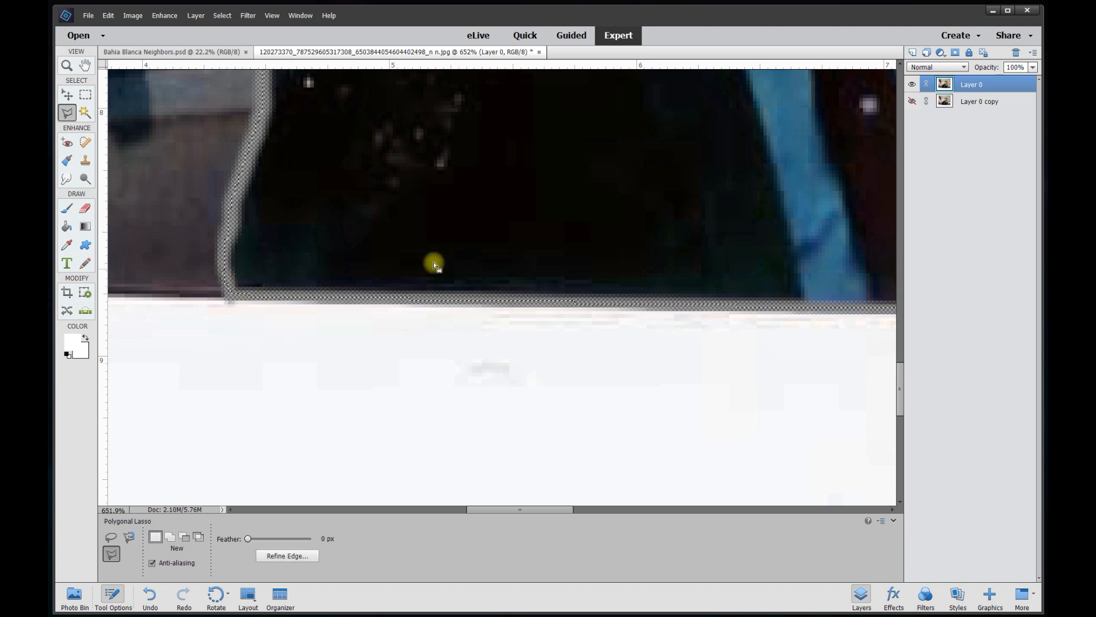
scroll(489, 263, down, 3)
scroll(530, 258, down, 9)
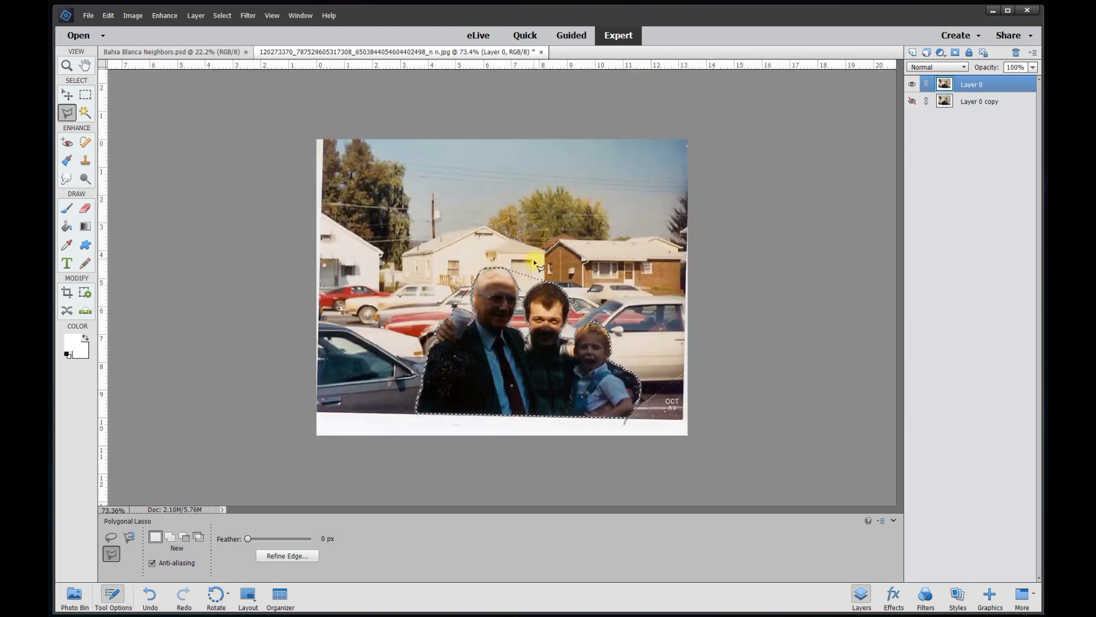
scroll(502, 298, up, 5)
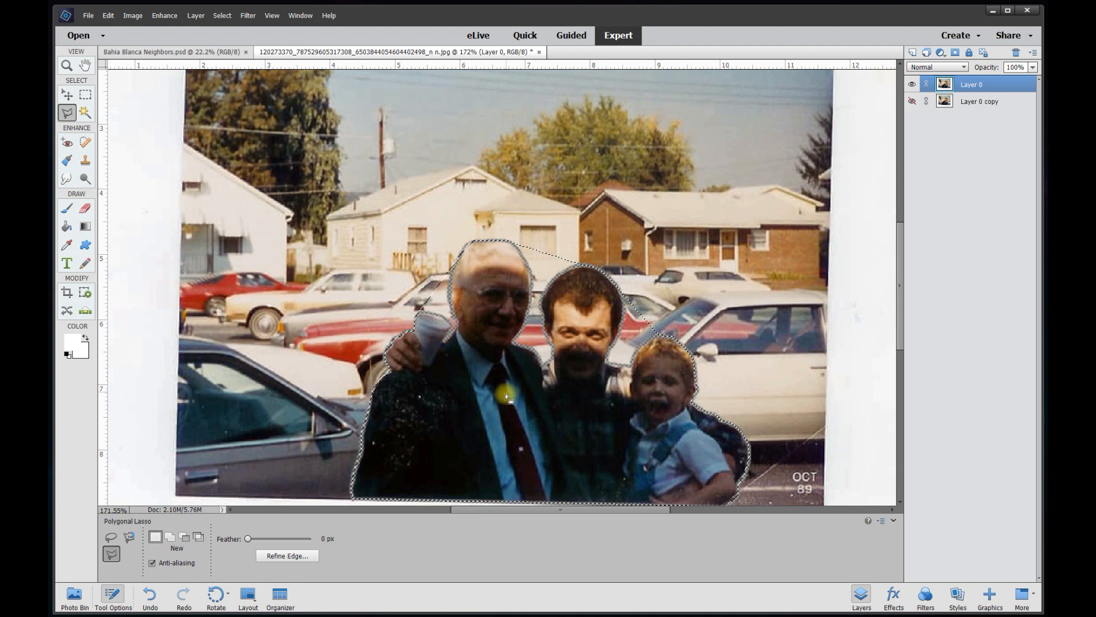
Invert the selection and delete the background around the three people on Layer 0.
right_click(509, 396)
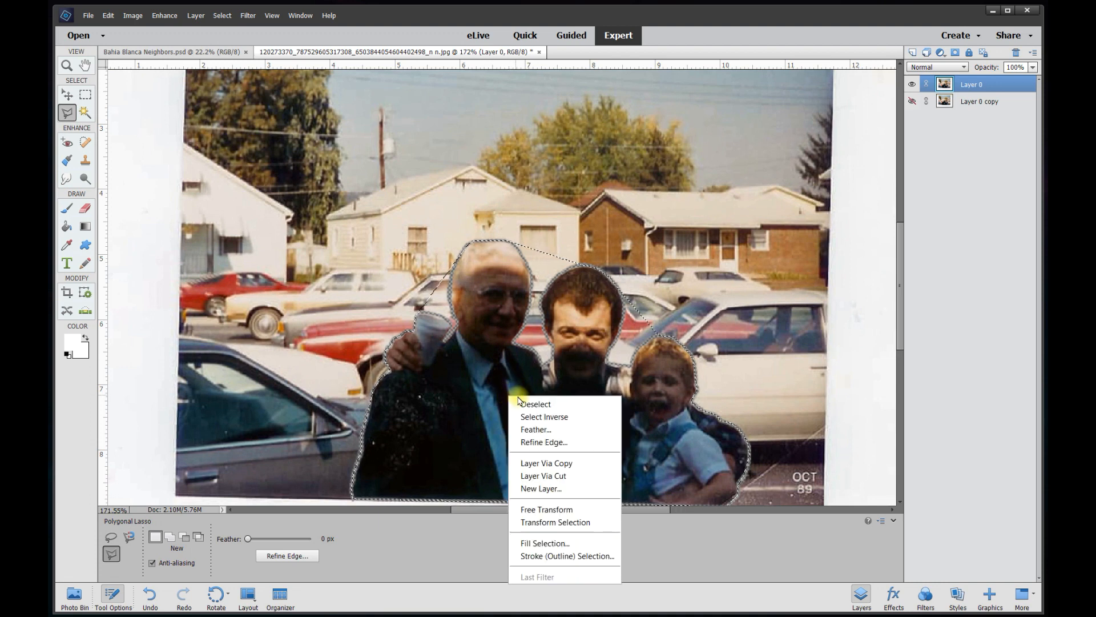
click(532, 416)
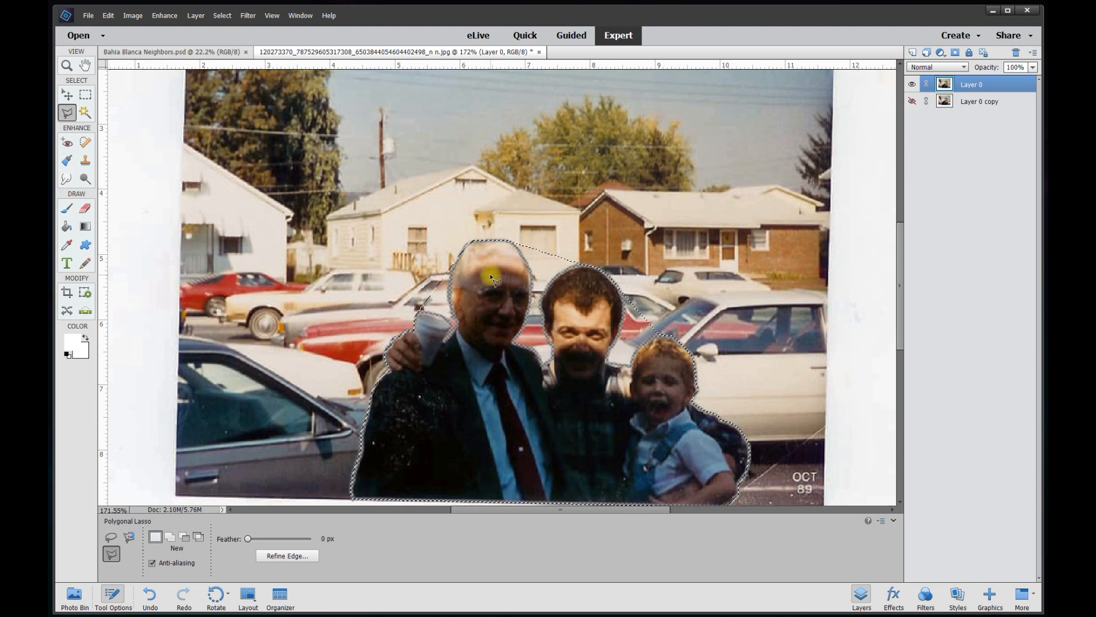
key(Delete)
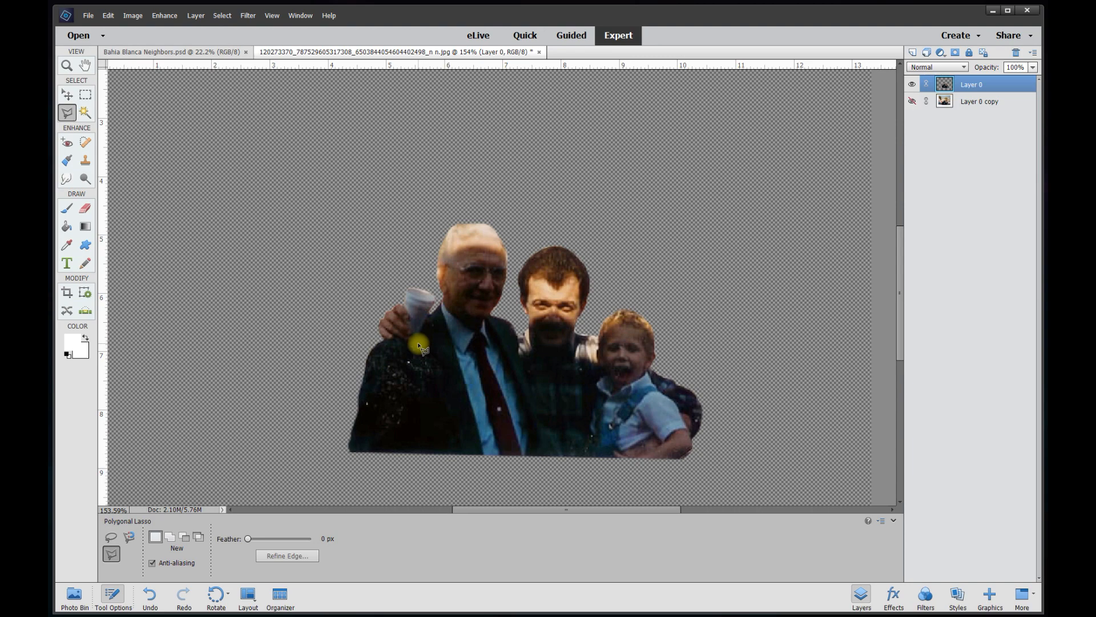
Smudge the dark jacket color over the lower part of the cup with a 10 px Smudge brush.
scroll(421, 344, up, 6)
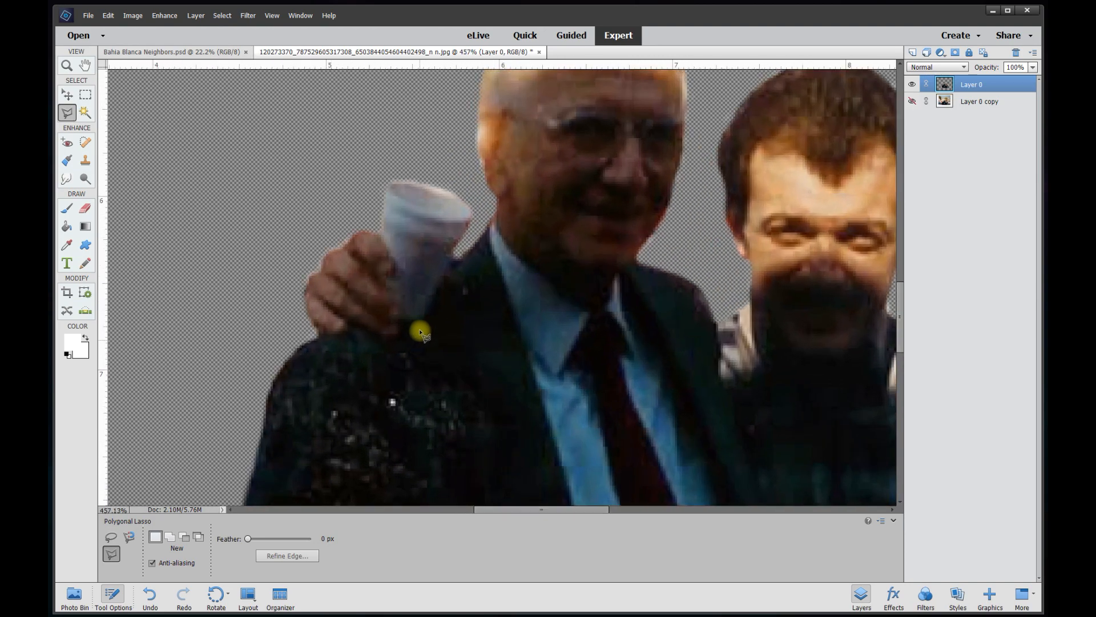
scroll(343, 309, up, 2)
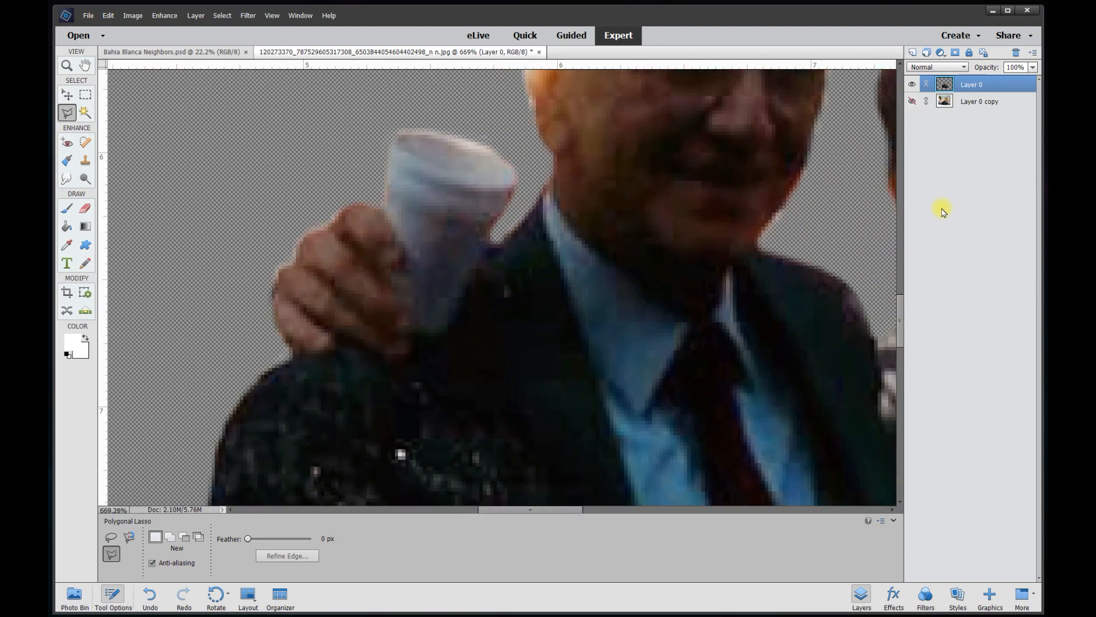
click(67, 95)
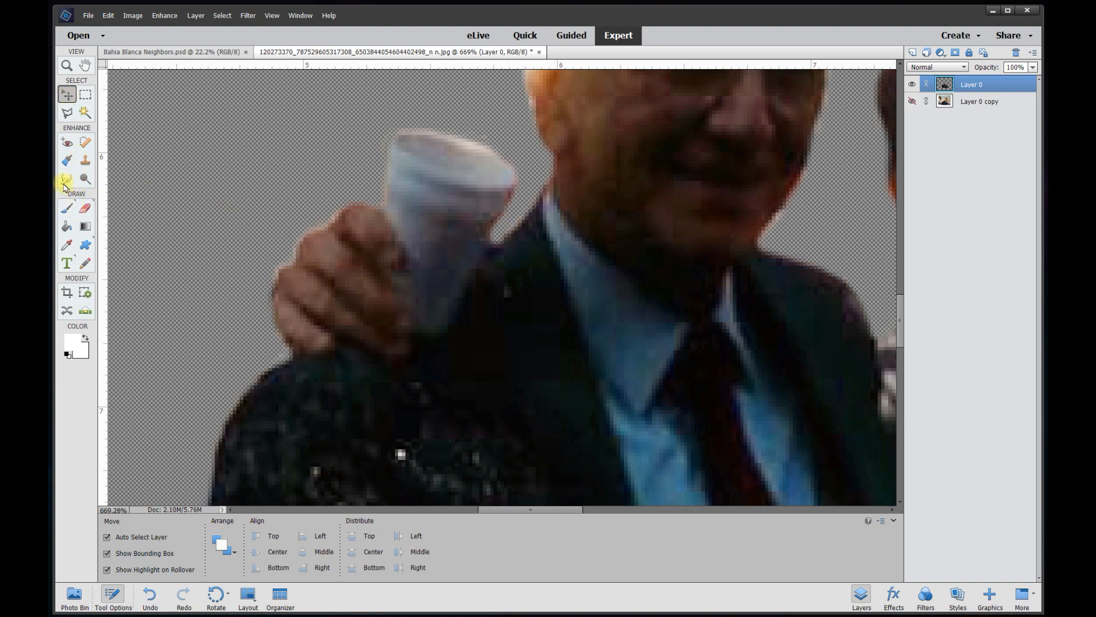
click(85, 210)
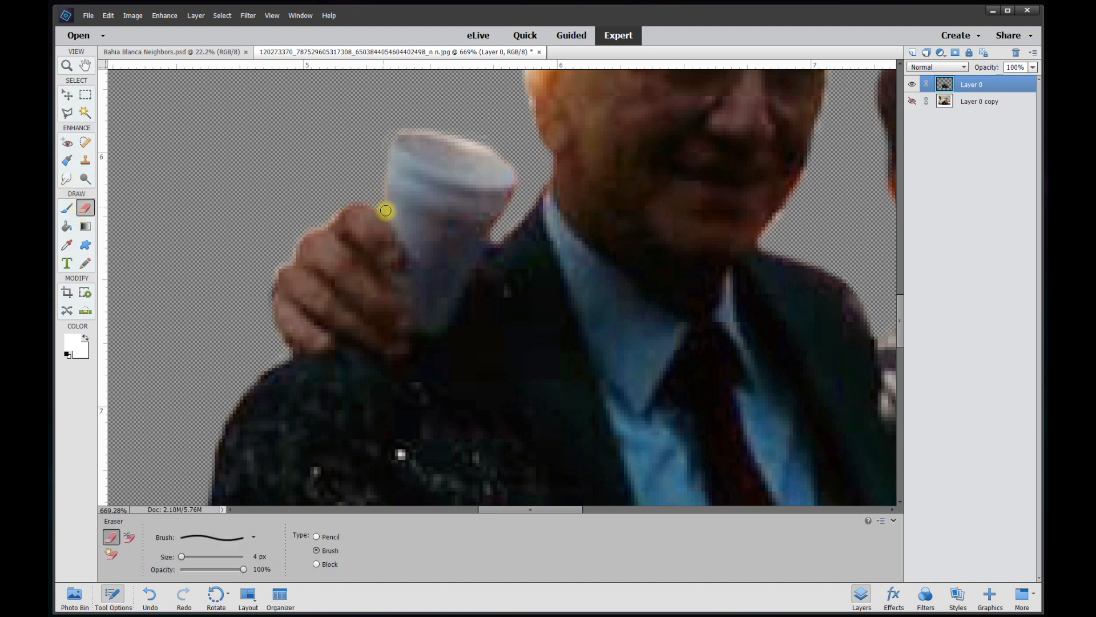
key(r)
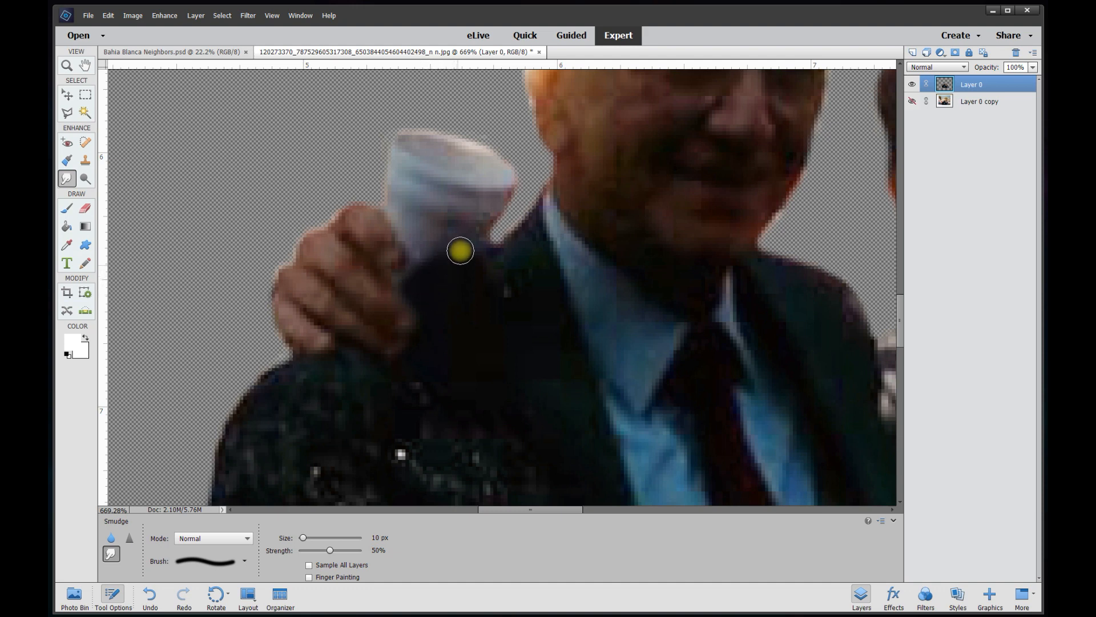
mouse_move(477, 246)
mouse_down()
mouse_move(457, 252)
mouse_move(485, 238)
mouse_move(431, 264)
mouse_move(411, 235)
mouse_move(423, 255)
mouse_move(411, 284)
mouse_move(431, 269)
mouse_move(421, 257)
mouse_move(416, 276)
mouse_move(397, 273)
mouse_up()
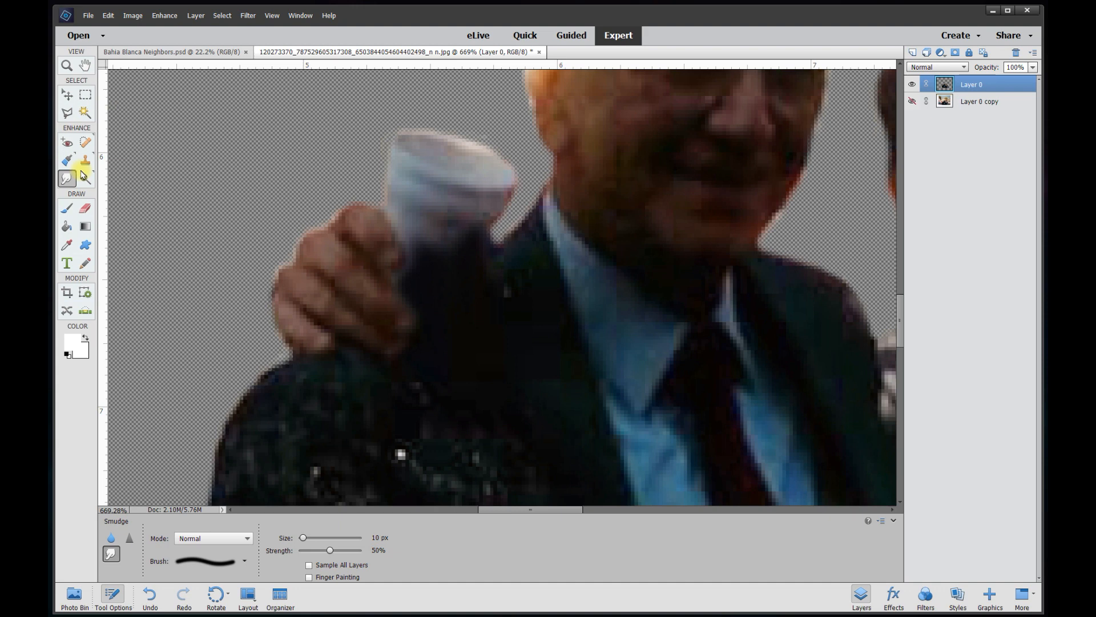
Erase a 4 px gap between the remaining cup and the hand and shoulder, then lasso the cup and delete it.
click(86, 209)
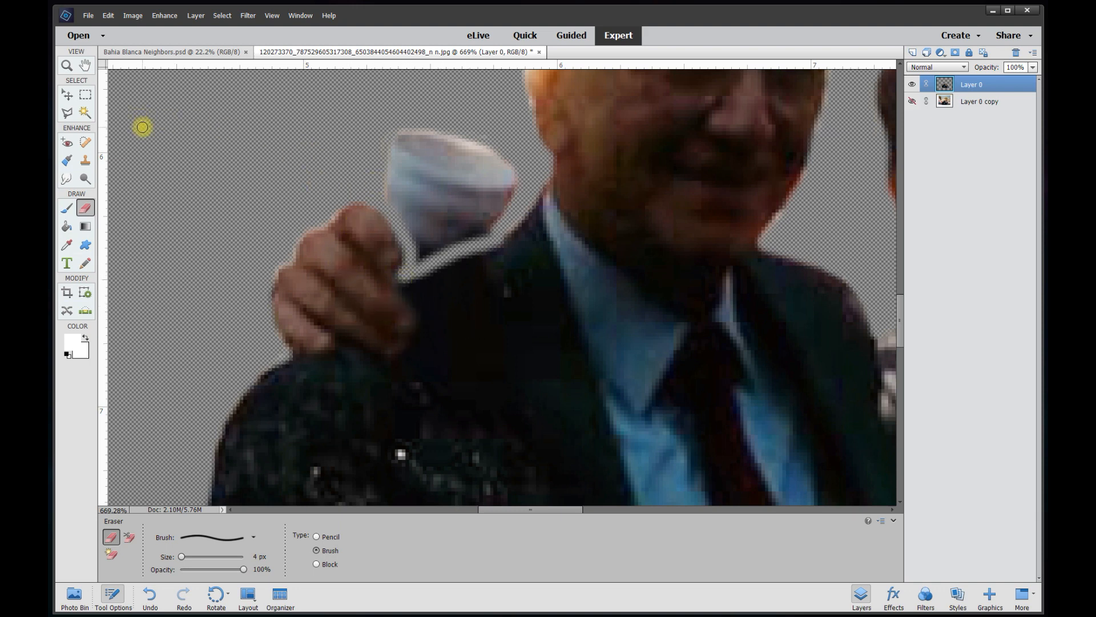
click(66, 113)
click(503, 117)
click(372, 100)
click(370, 183)
click(385, 212)
click(403, 228)
click(411, 268)
click(488, 241)
click(512, 218)
click(527, 194)
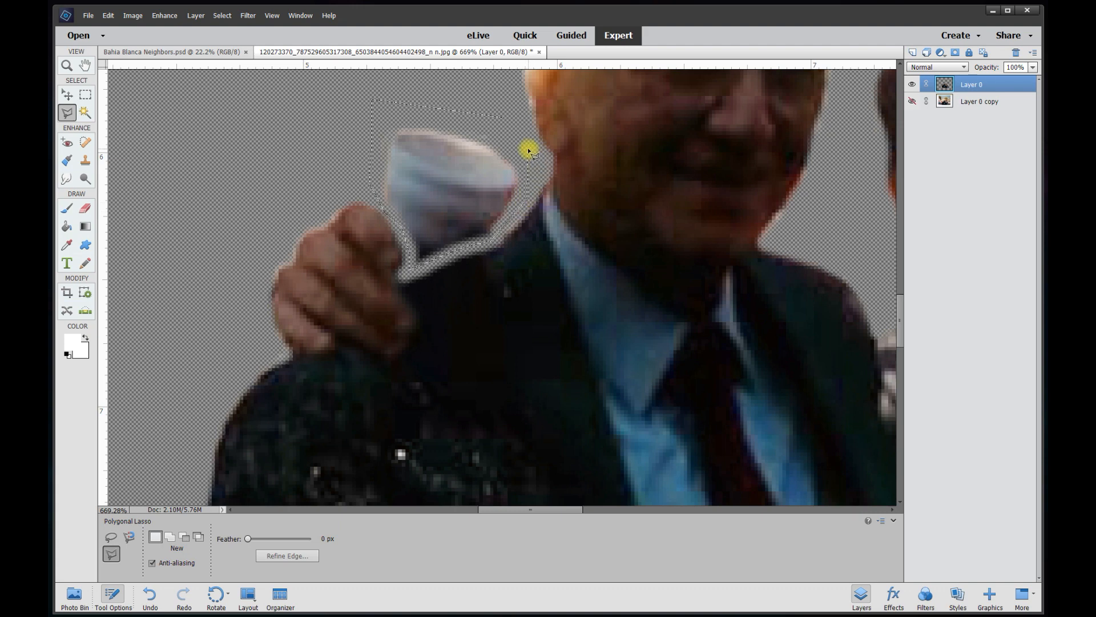
double_click(528, 152)
key(Delete)
key(ctrl+d)
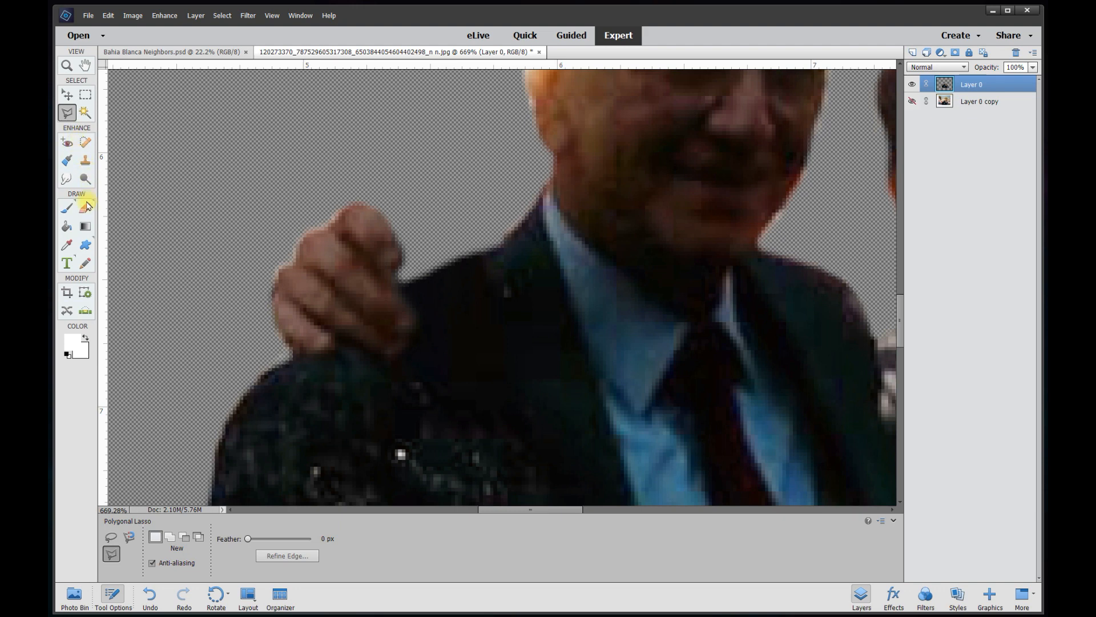
Copy the hand's uppermost finger onto a new layer and place the copy clear of the hand.
click(111, 536)
mouse_move(399, 199)
mouse_down()
mouse_move(394, 297)
mouse_move(425, 211)
mouse_move(282, 142)
mouse_up()
right_click(380, 241)
click(433, 310)
key(v)
scroll(281, 140, up, 4)
Erase around the edges of the copied finger, then lasso the leftover scraps and delete them.
key(e)
click(223, 155)
key(ctrl+z)
mouse_move(208, 141)
mouse_down()
mouse_move(291, 206)
mouse_move(340, 201)
mouse_up()
click(71, 113)
mouse_move(170, 112)
mouse_down()
mouse_move(276, 200)
mouse_move(280, 263)
mouse_move(169, 114)
mouse_up()
key(Delete)
key(ctrl+d)
Position the copied finger over the inner side of the older man's hand and merge its layer with Layer 0.
key(v)
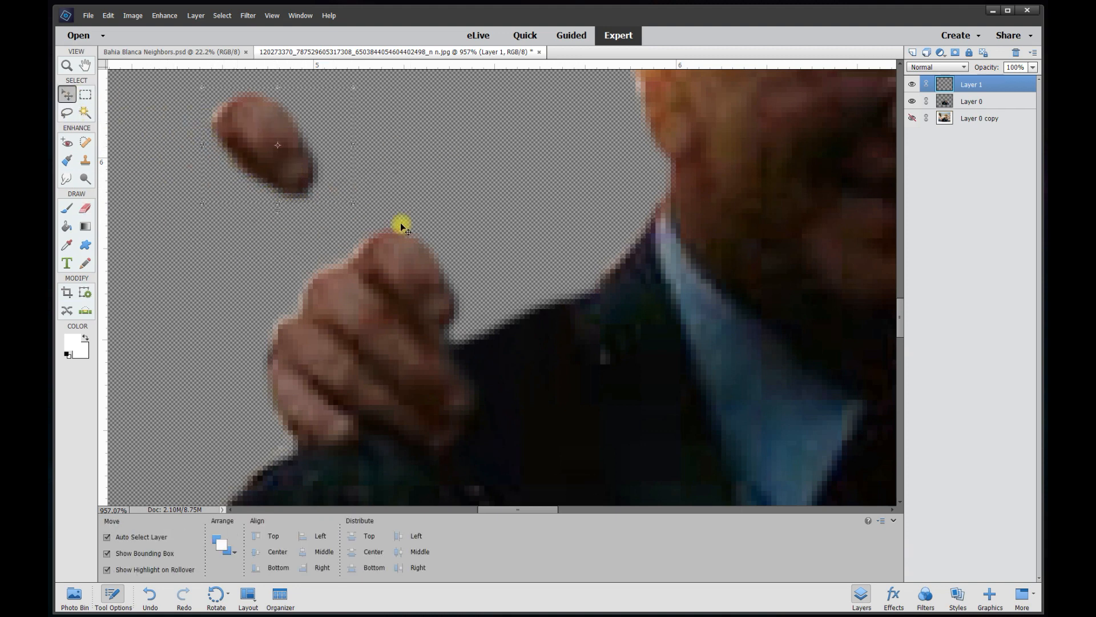
scroll(463, 286, down, 4)
drag(331, 183, 460, 308)
click(972, 101)
key(e)
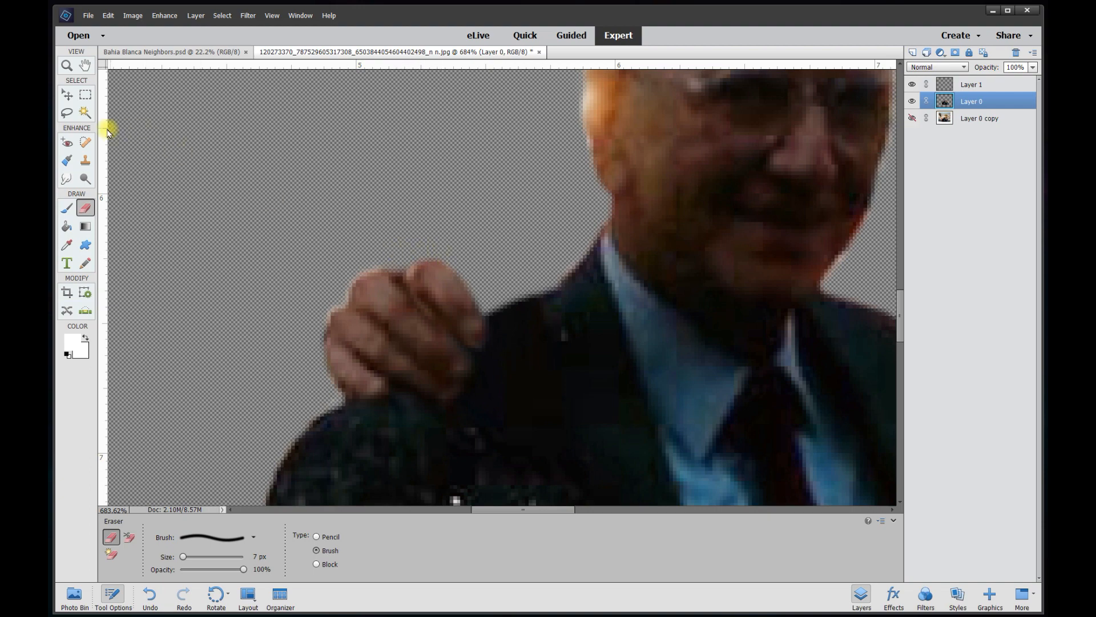
click(70, 100)
click(457, 313)
key(ctrl+e)
click(399, 234)
scroll(448, 355, down, 14)
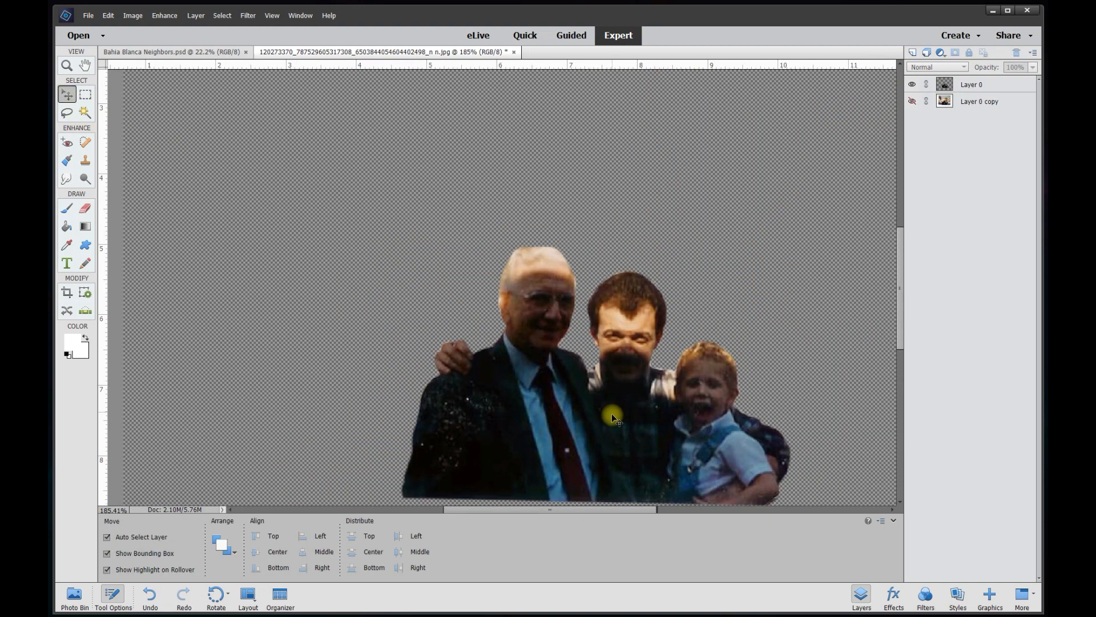
Heal the white specks across the older man's jacket on Layer 0 with a 10 px Proximity Match Spot Healing Brush.
scroll(612, 414, up, 4)
scroll(898, 337, down, 3)
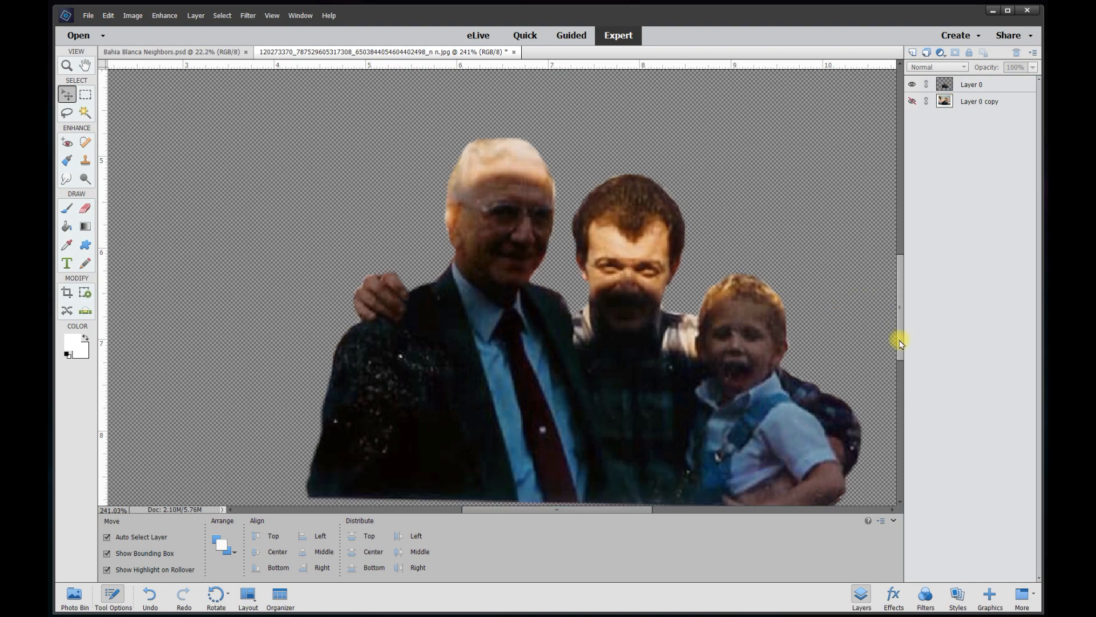
scroll(497, 355, up, 1)
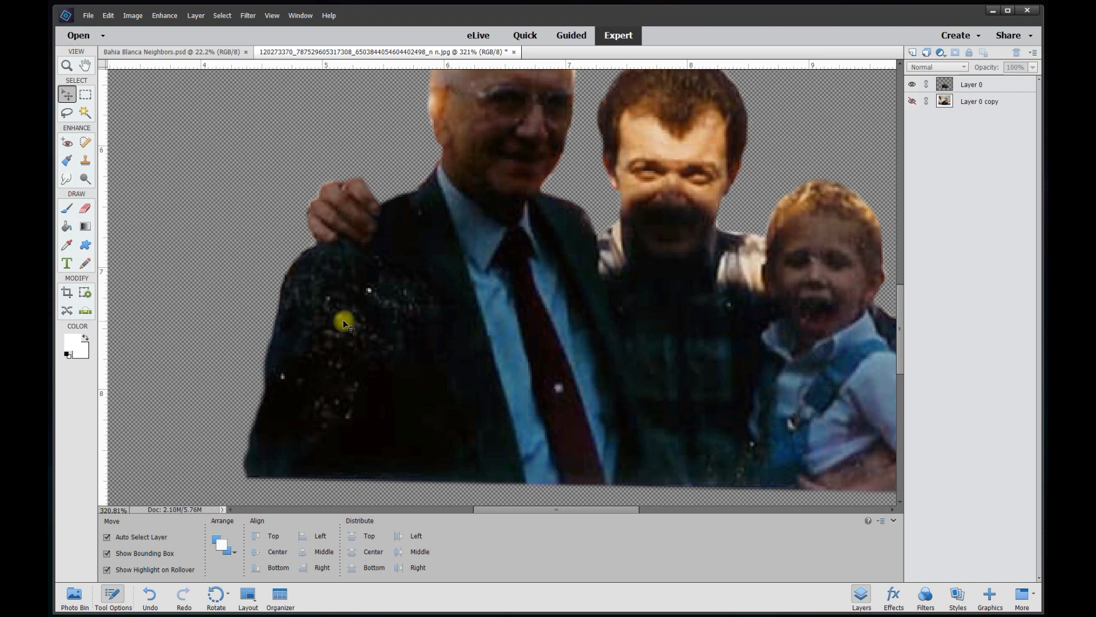
click(85, 114)
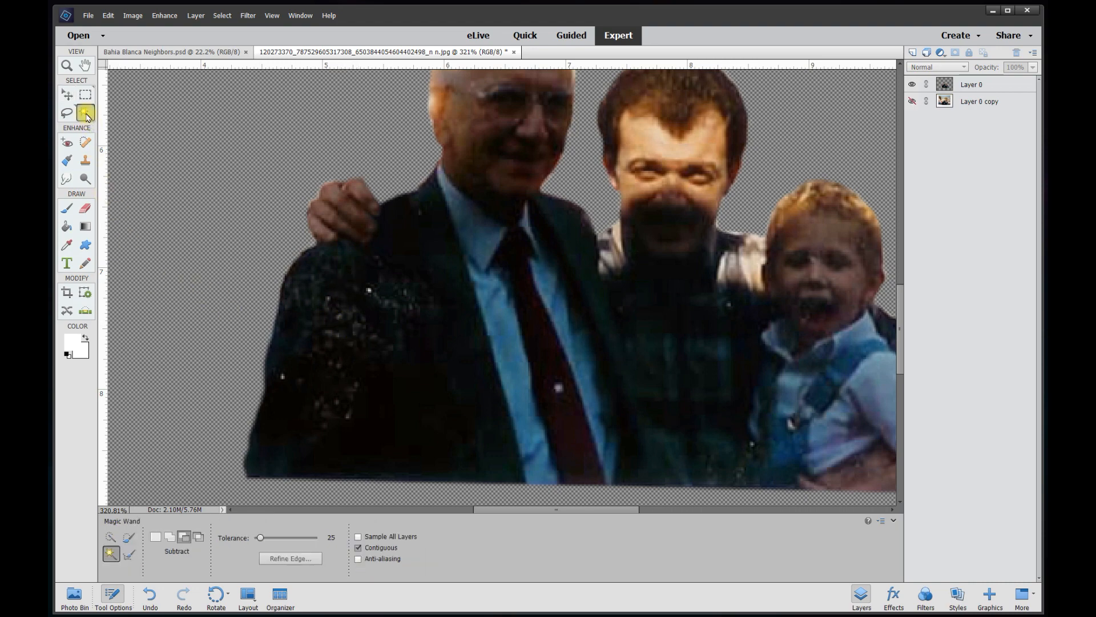
click(86, 141)
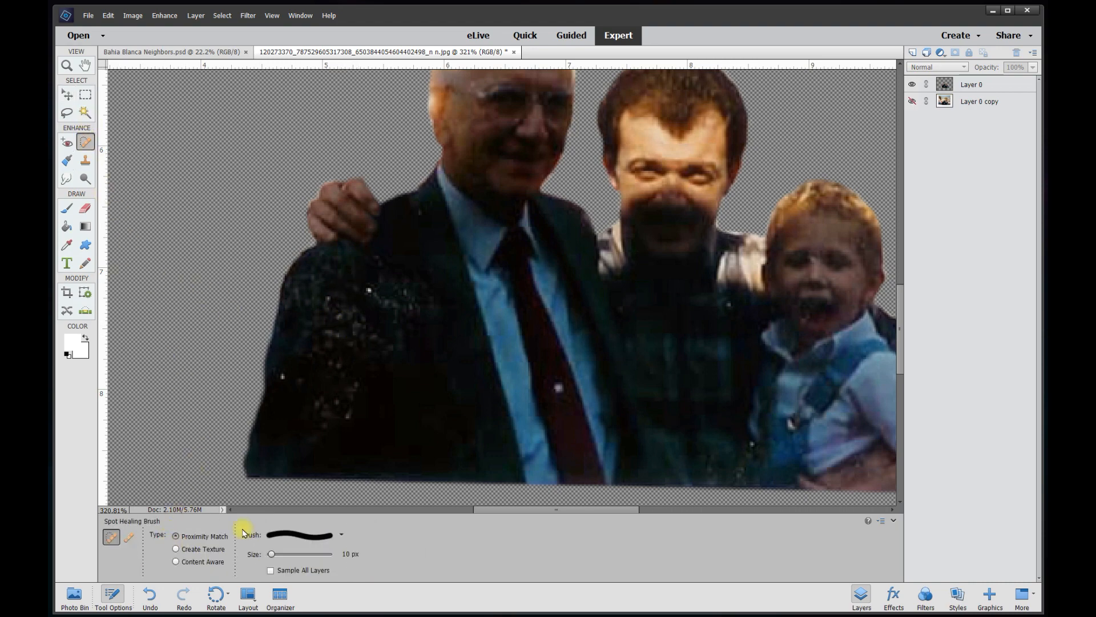
click(339, 536)
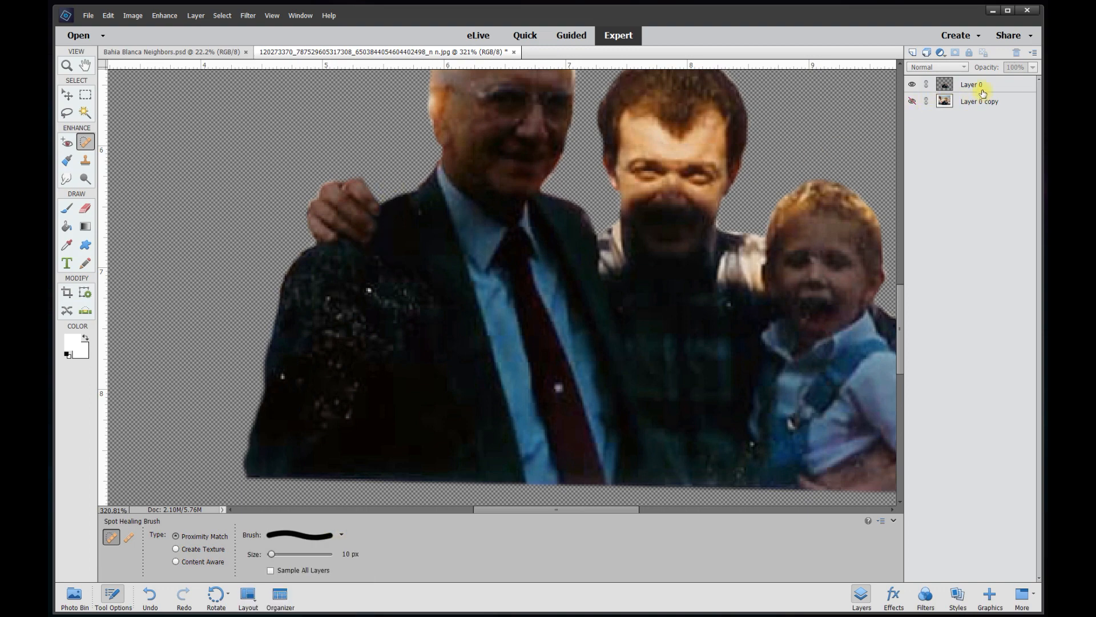
click(948, 85)
click(371, 291)
click(397, 303)
click(380, 296)
click(389, 300)
click(399, 292)
click(410, 301)
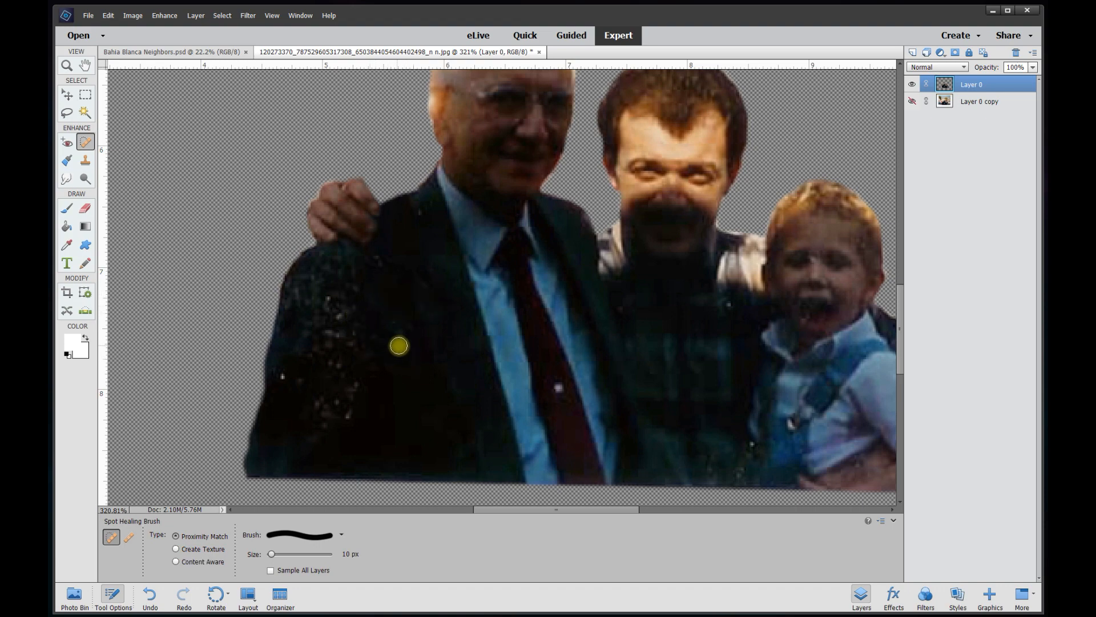
mouse_move(361, 395)
mouse_down()
mouse_move(350, 417)
mouse_move(338, 368)
mouse_move(355, 425)
mouse_move(330, 437)
mouse_move(321, 392)
mouse_move(321, 422)
mouse_move(289, 408)
mouse_up()
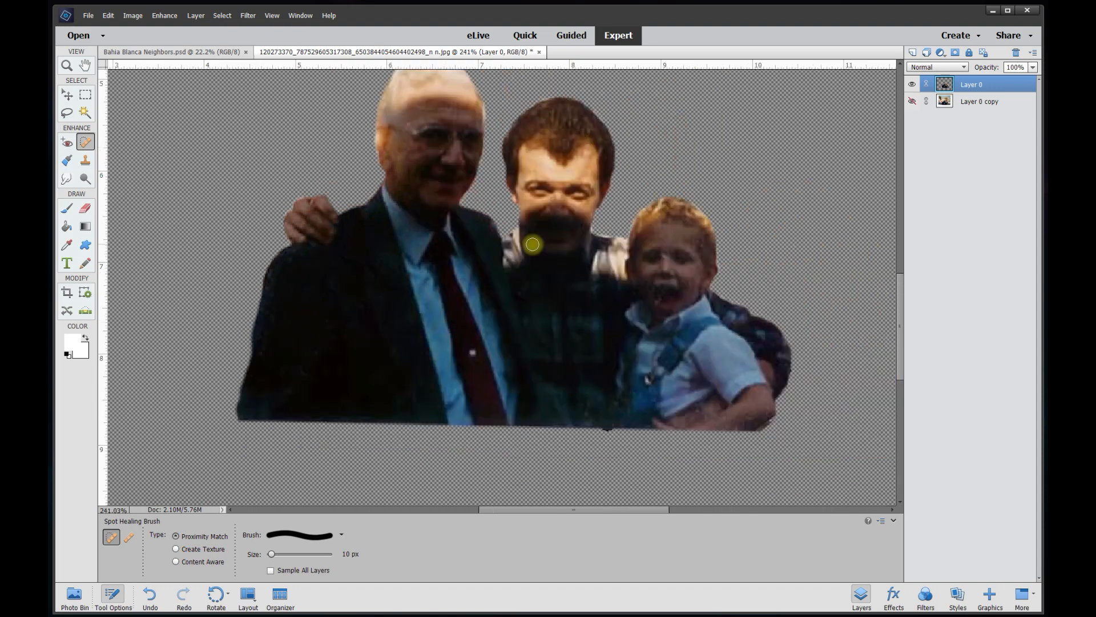
Duplicate Layer 0 and hide the original Layer 0.
scroll(532, 245, down, 1)
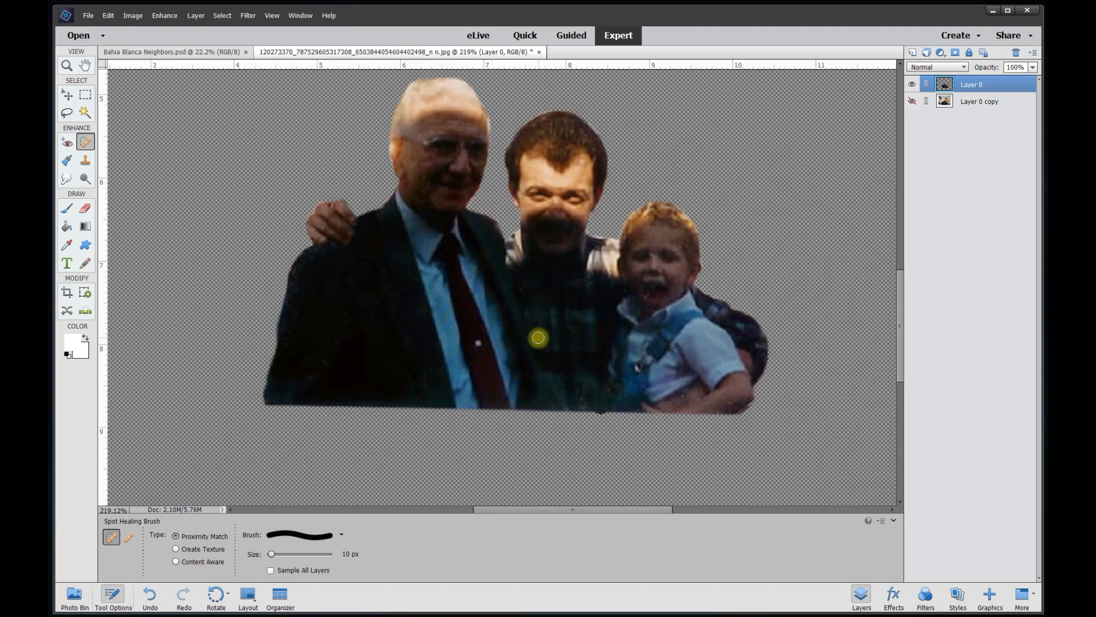
drag(901, 346, 904, 332)
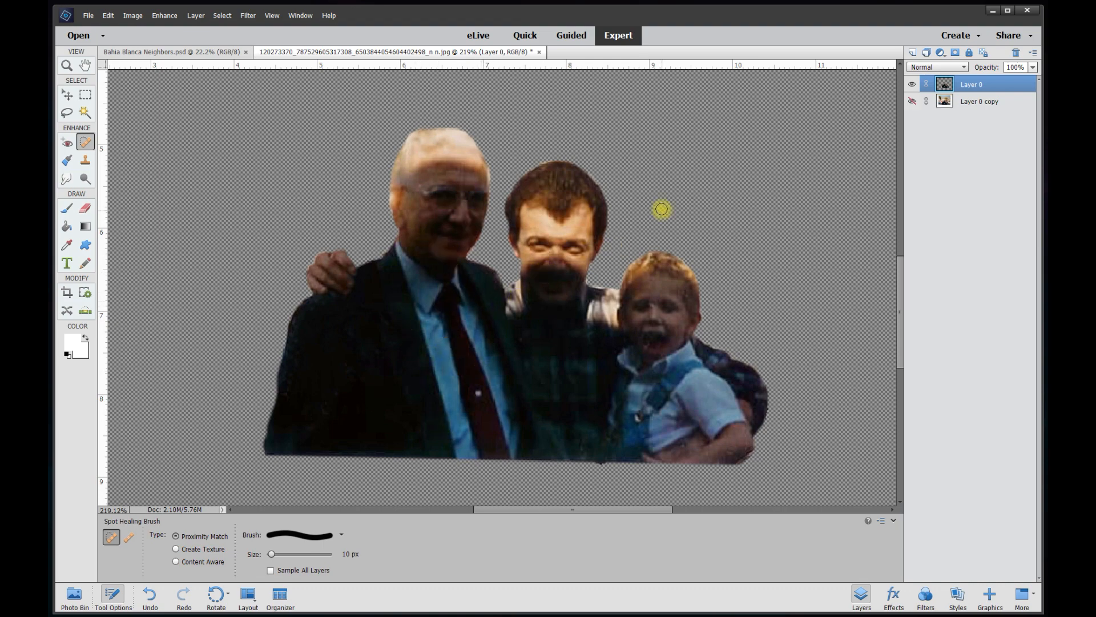
right_click(973, 91)
click(1005, 131)
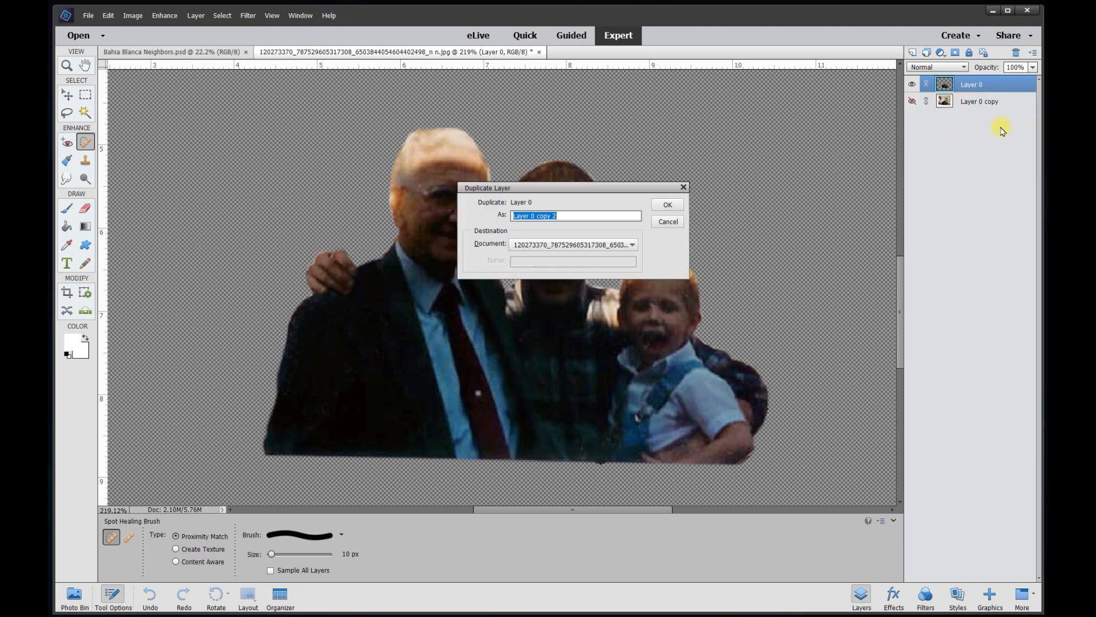
click(667, 206)
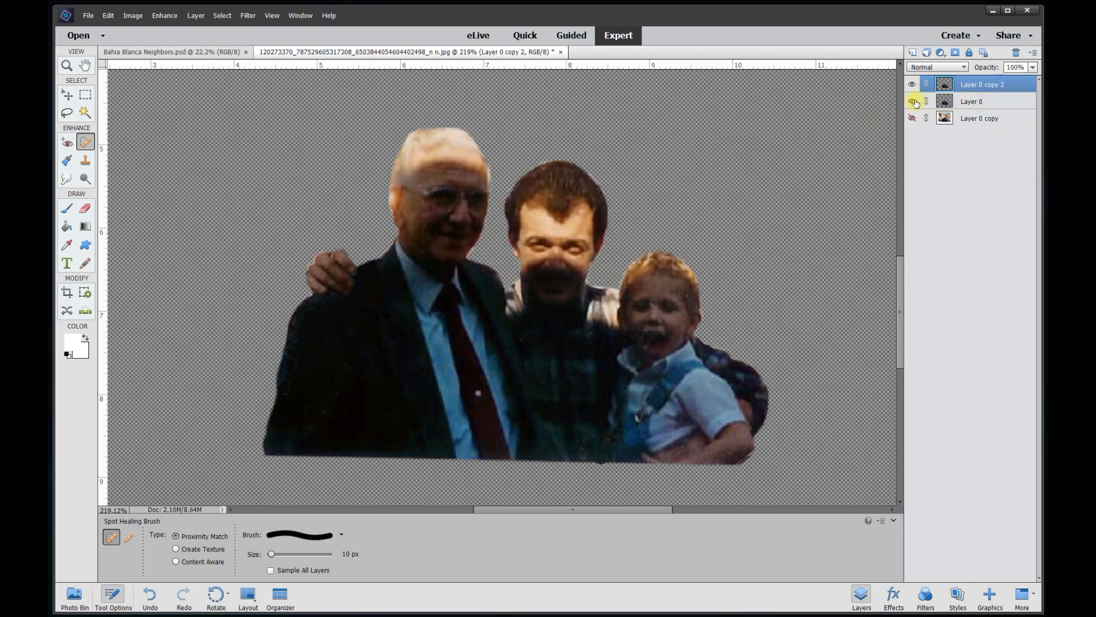
click(914, 103)
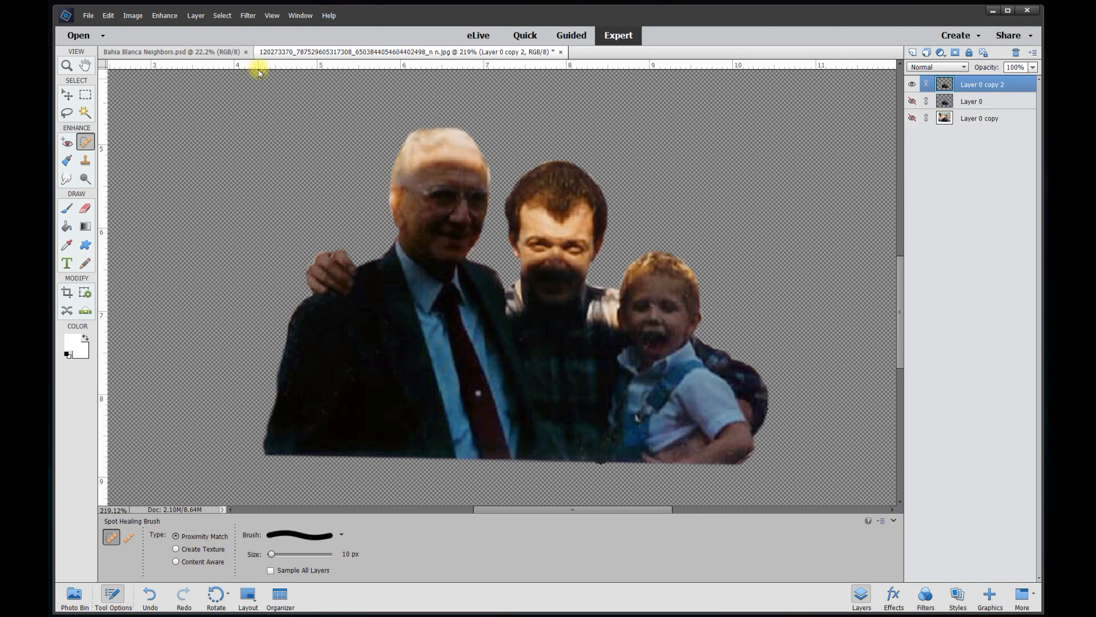
Apply Brightness/Contrast to the duplicated layer with brightness 77 and contrast -34, comparing it with the preview off.
click(163, 17)
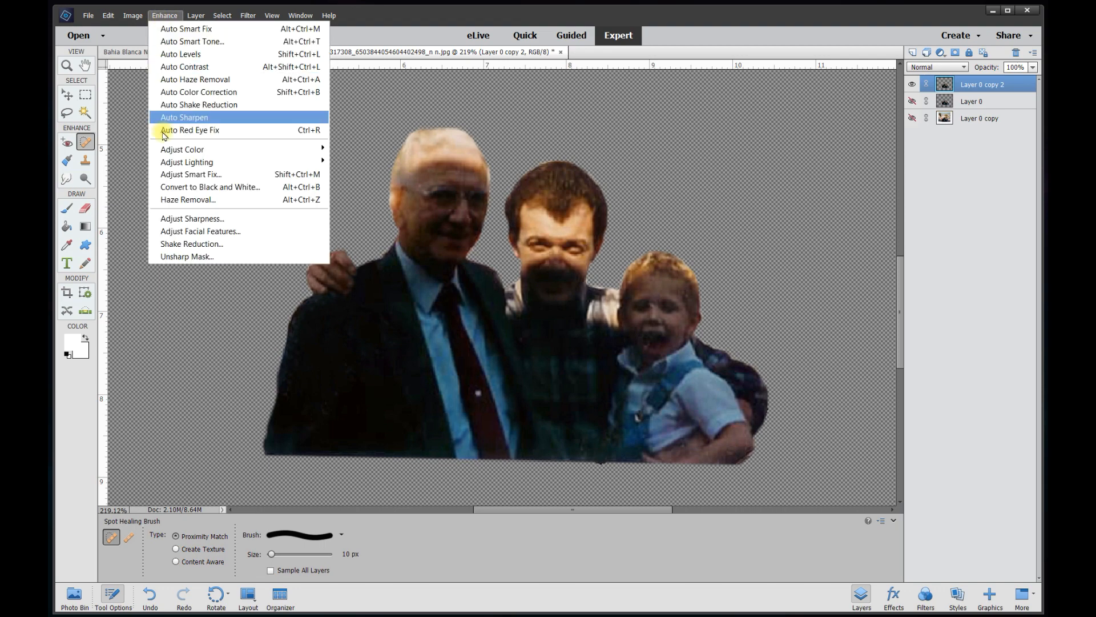
mouse_move(174, 166)
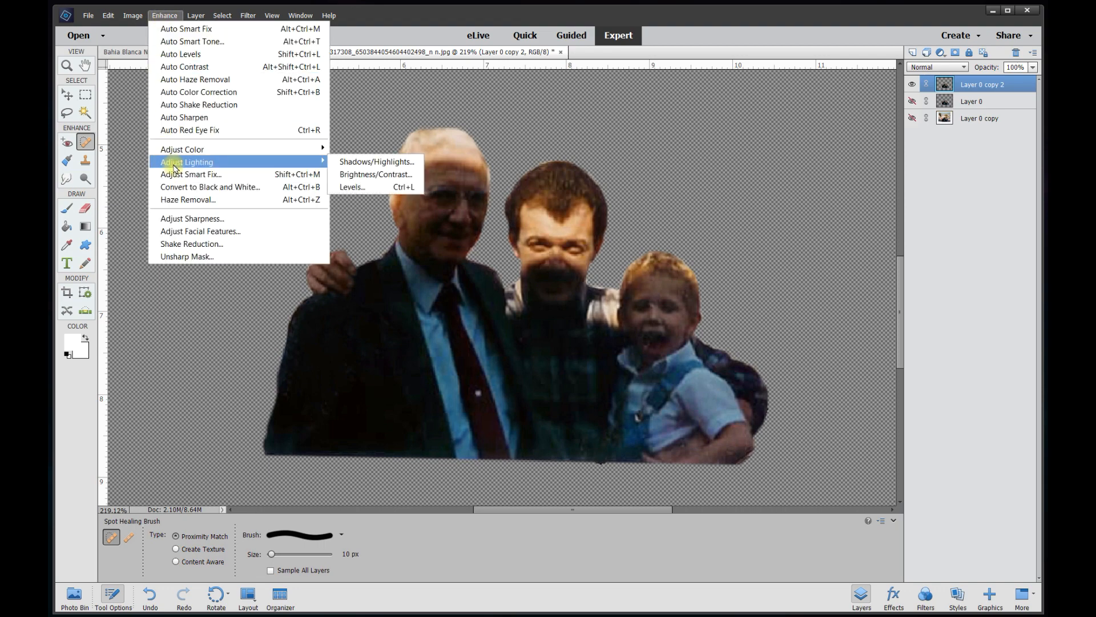
click(343, 175)
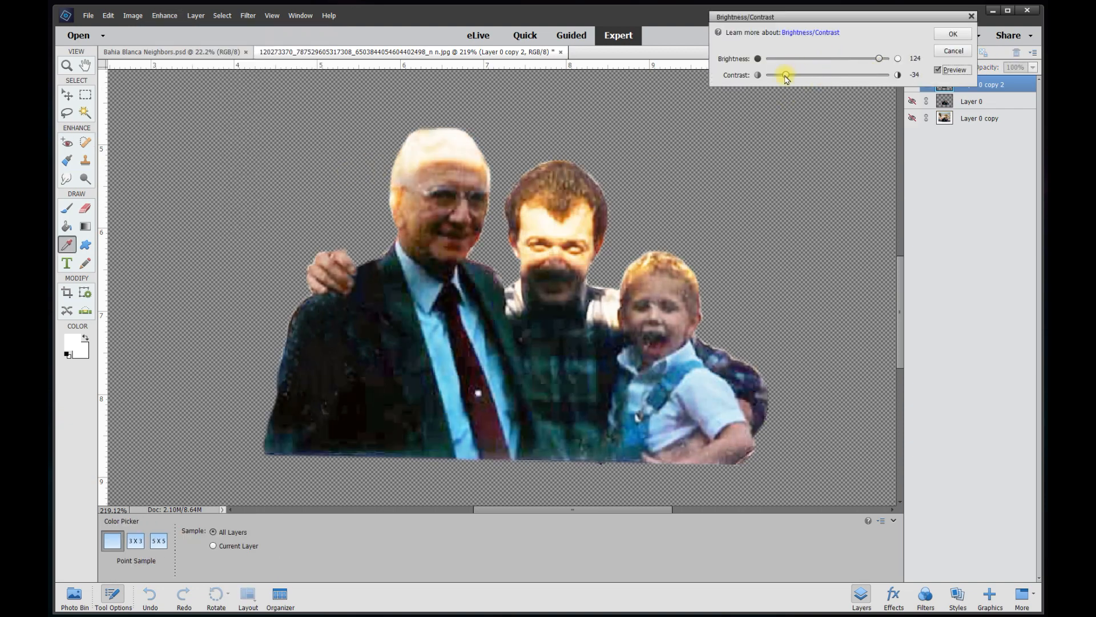
drag(879, 59, 861, 61)
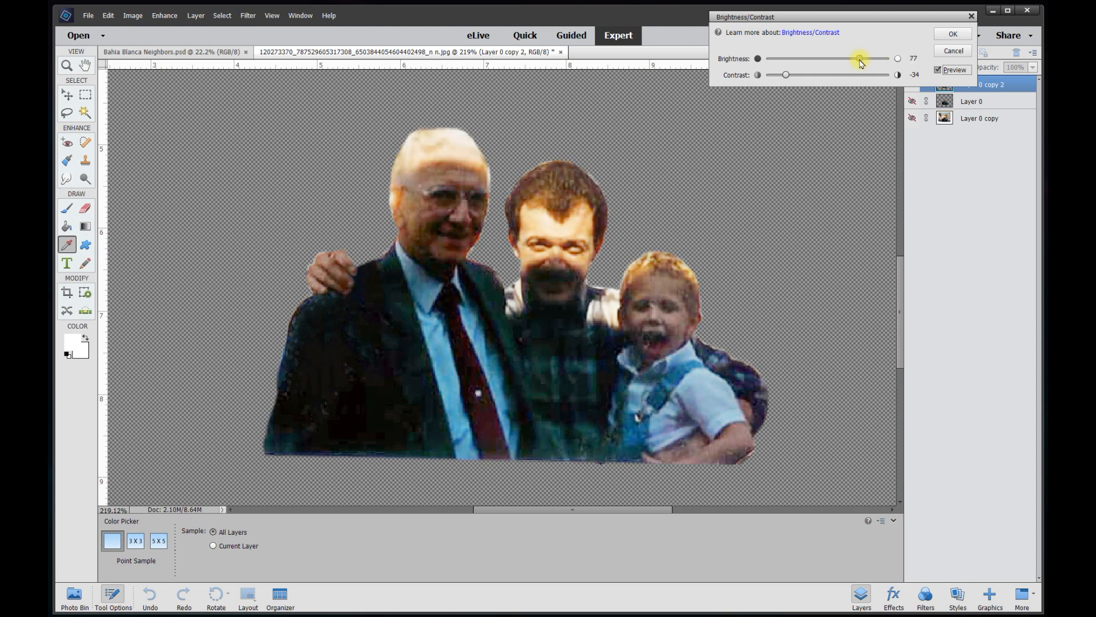
click(938, 70)
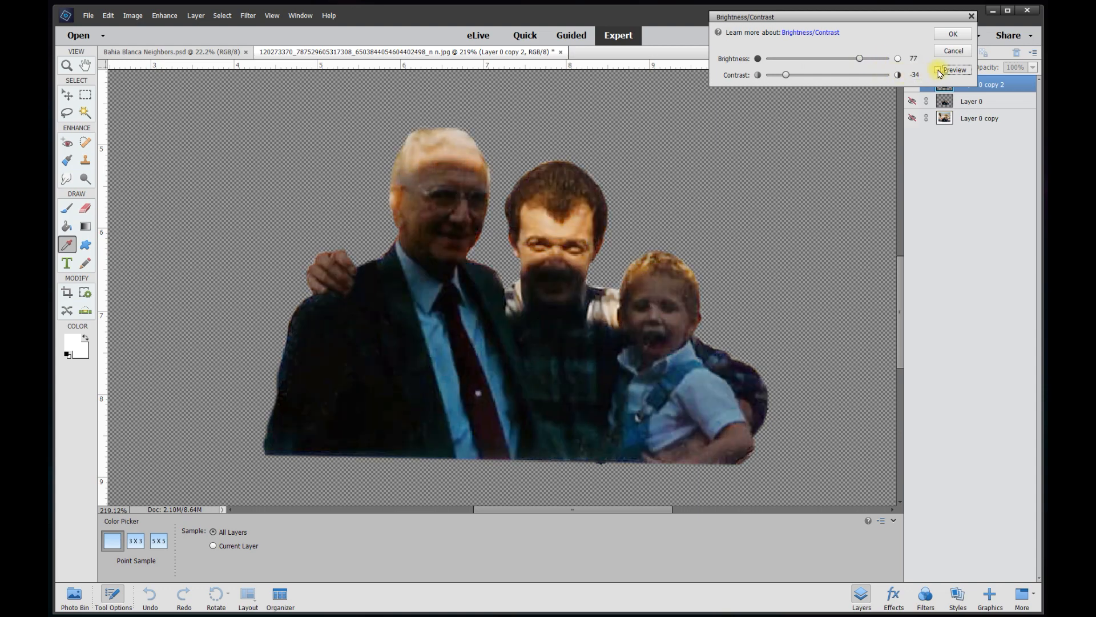
click(938, 70)
click(938, 70)
click(938, 70)
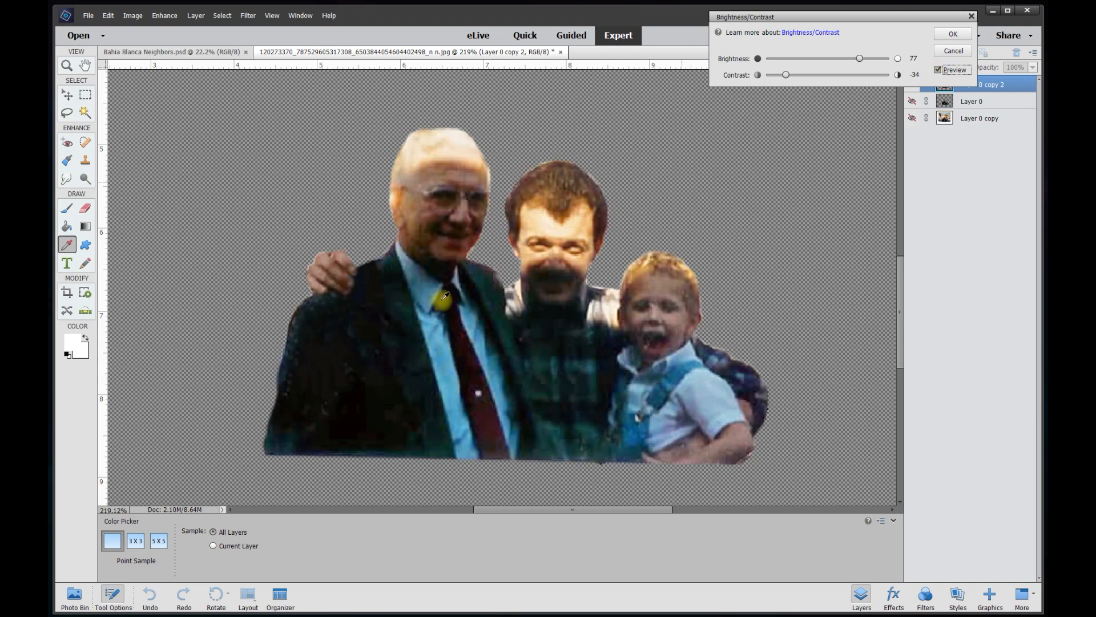
click(943, 39)
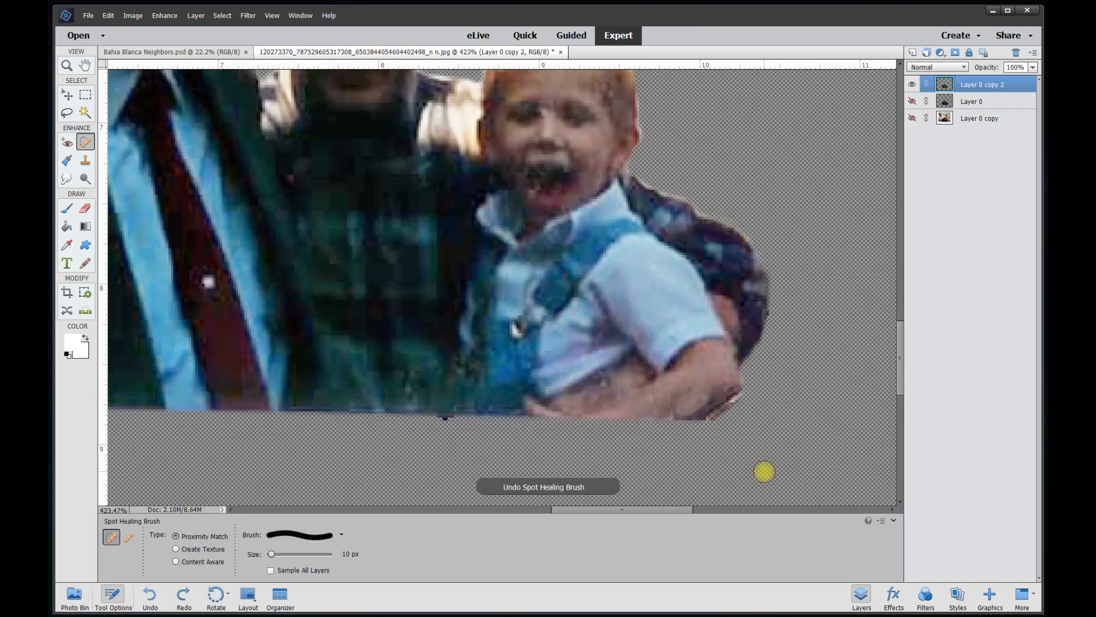
Smooth the boy's arm and the lower edges of the overalls and plaid shirt with a 15 px Smudge brush.
click(67, 181)
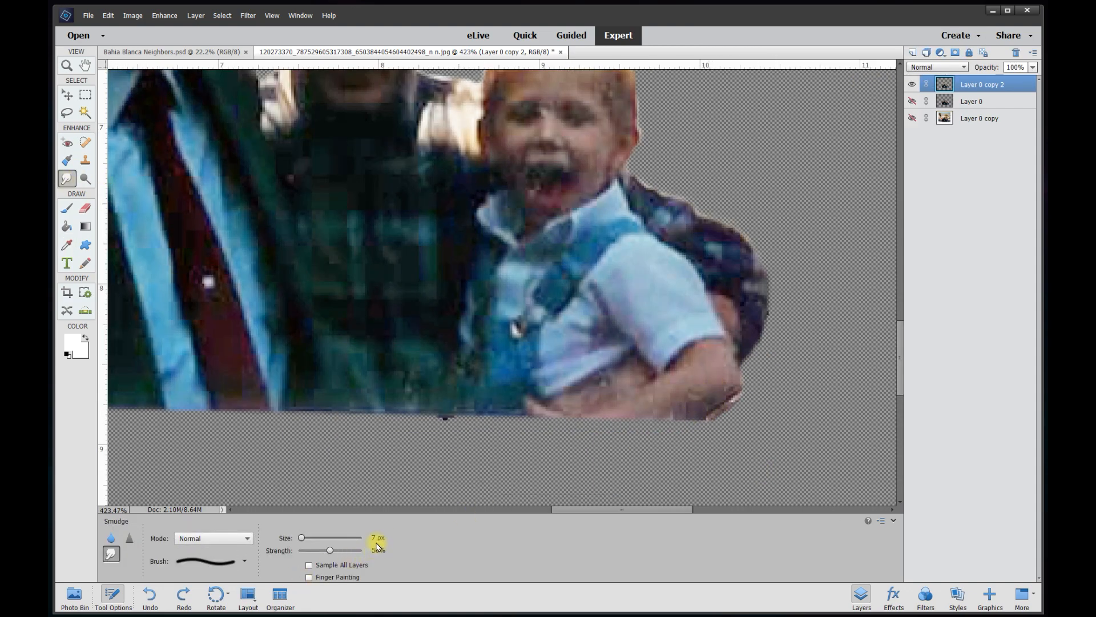
text(15)
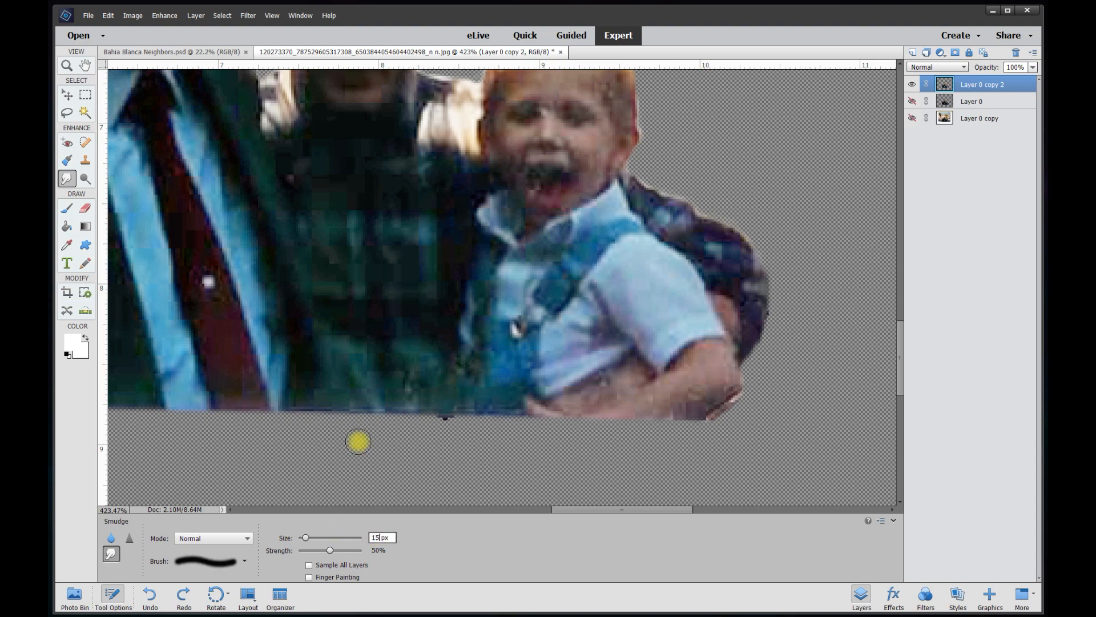
mouse_move(696, 392)
mouse_down()
mouse_move(735, 401)
mouse_move(688, 417)
mouse_move(676, 403)
mouse_move(683, 413)
mouse_move(660, 423)
mouse_move(641, 401)
mouse_up()
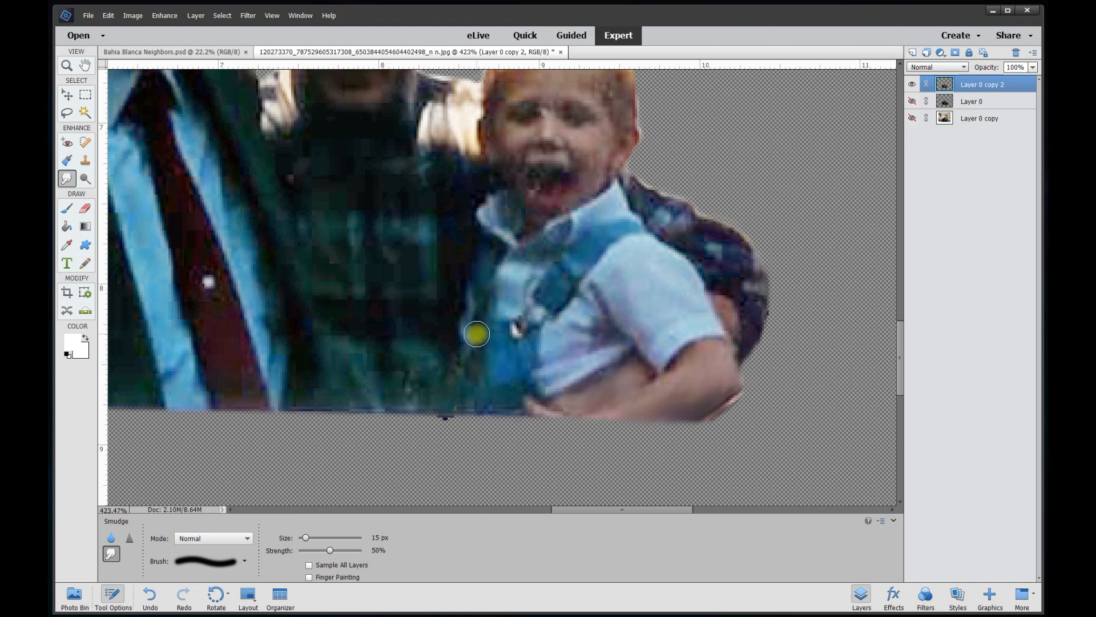
mouse_move(492, 396)
mouse_down()
mouse_move(496, 425)
mouse_move(439, 414)
mouse_up()
drag(375, 404, 288, 405)
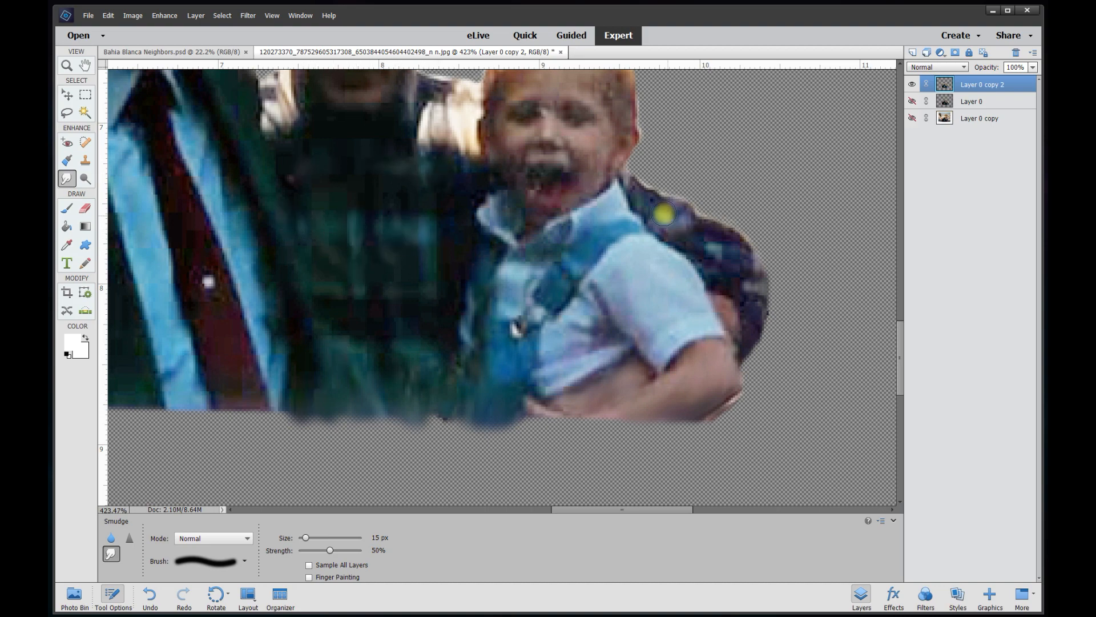
Smudge the rough pixels around the older man's glasses and face with 5 px and 10 px brushes.
drag(900, 352, 900, 323)
scroll(545, 320, up, 1)
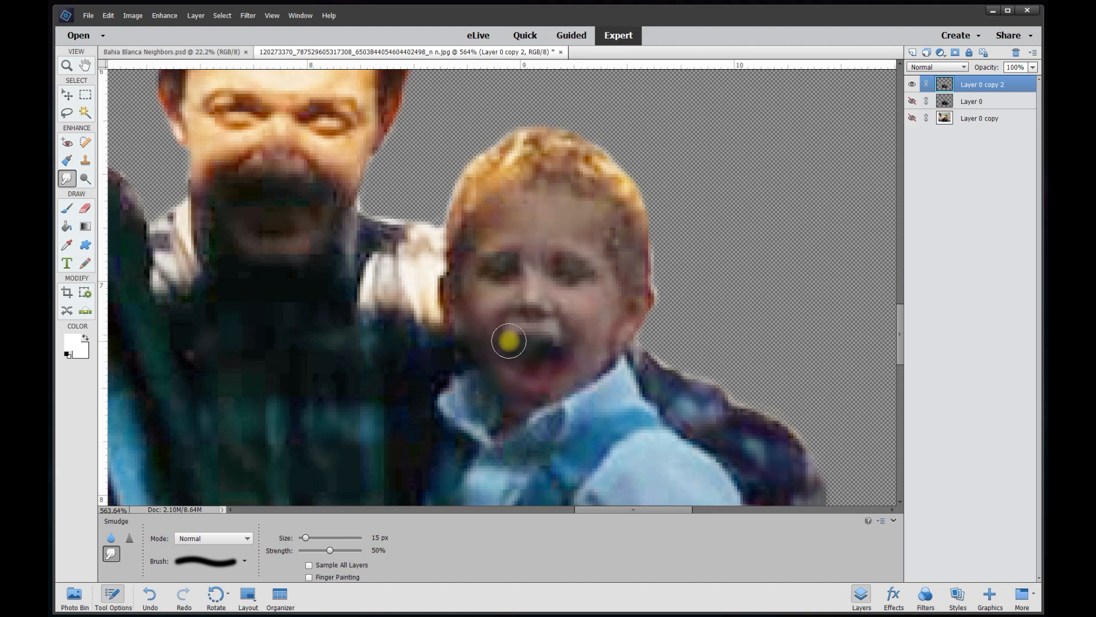
drag(900, 322, 901, 291)
drag(588, 508, 522, 509)
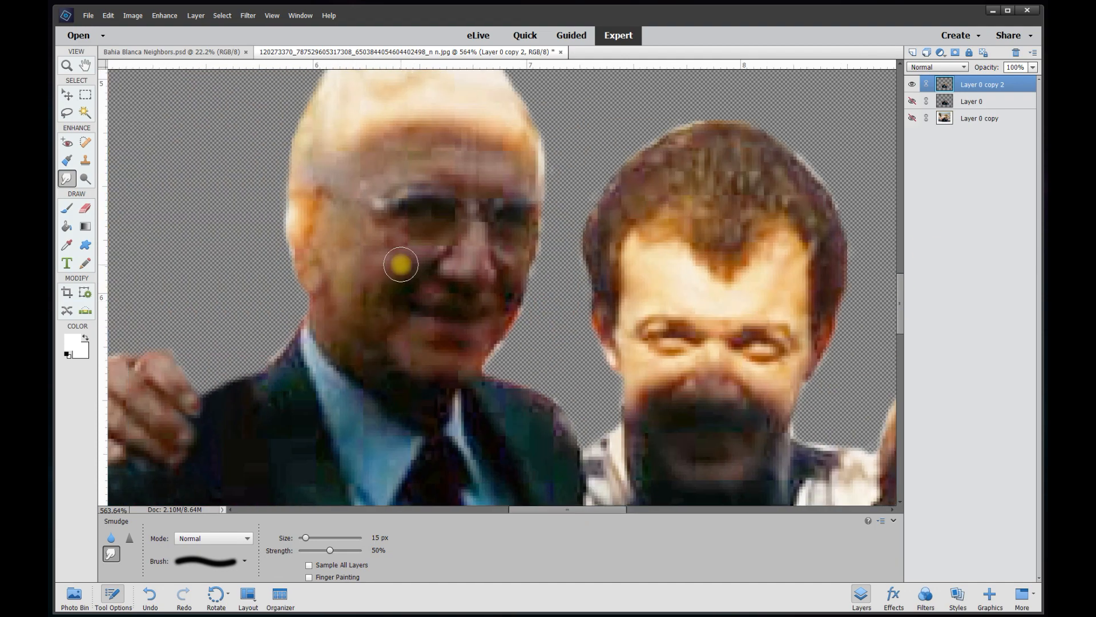
scroll(501, 272, up, 2)
key(bracketleft)
key(bracketleft)
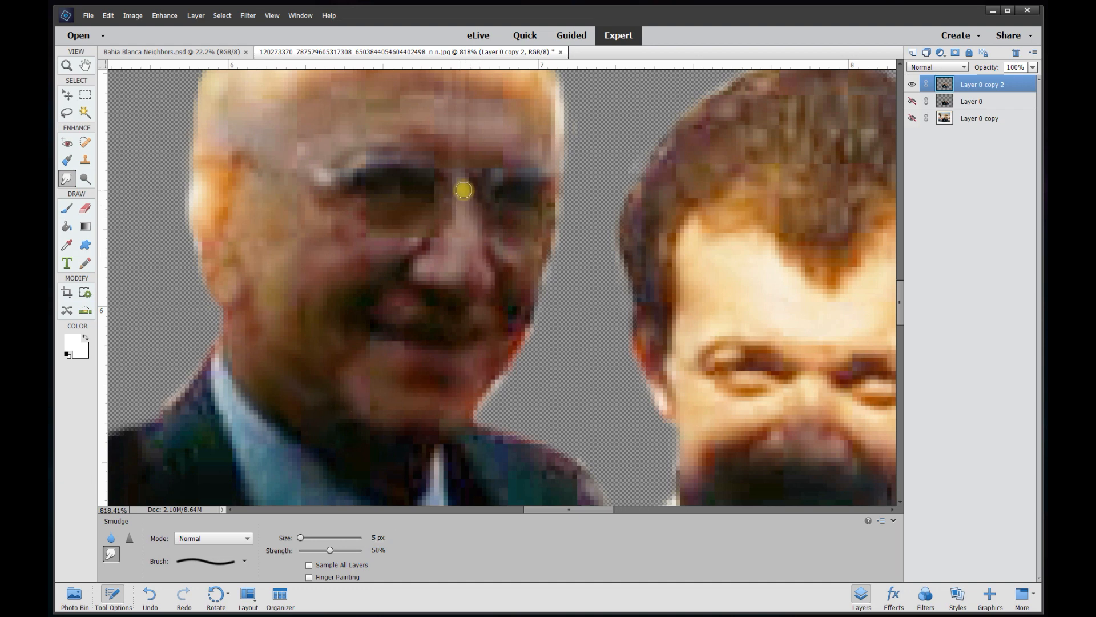
key(bracketright)
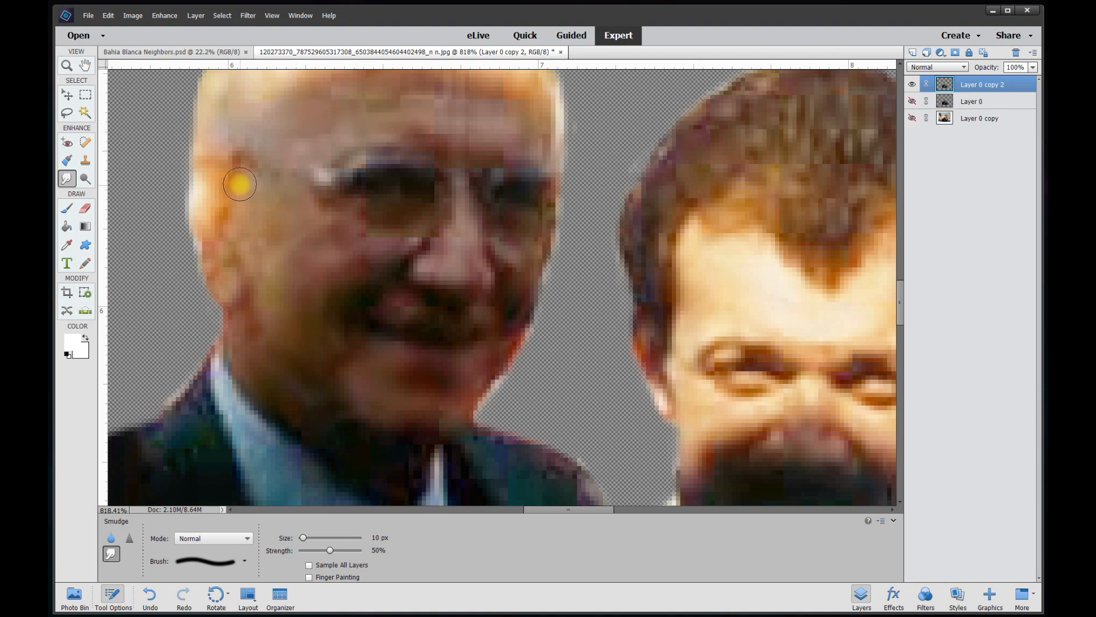
Smudge the older man's forehead and top of the head with a 15 px brush.
drag(902, 315, 902, 296)
click(377, 538)
text(15)
key(Return)
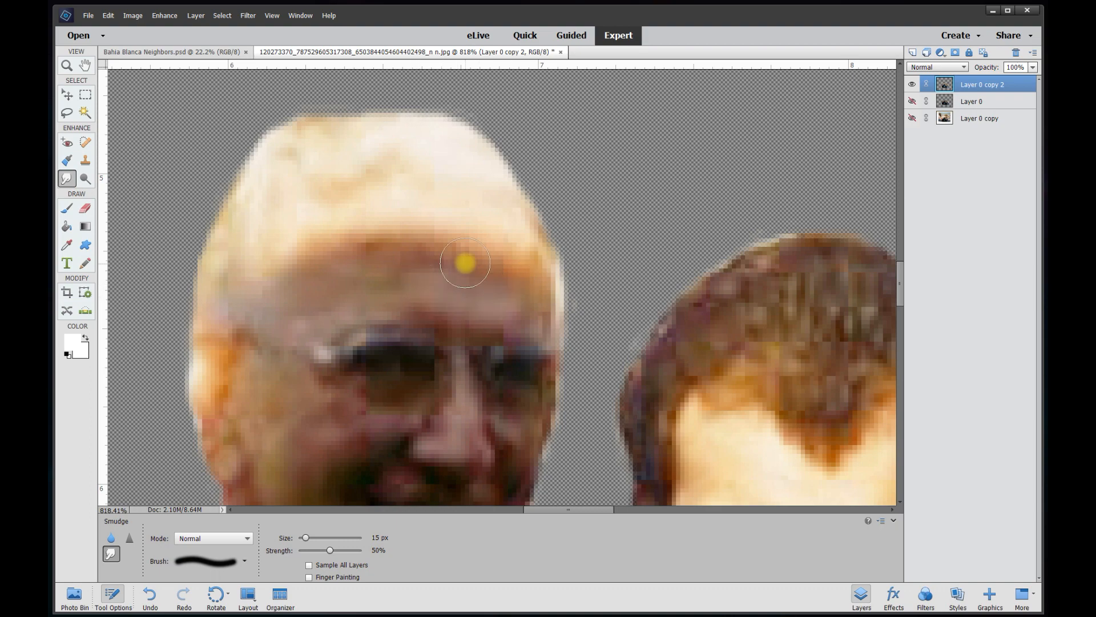
scroll(245, 293, down, 8)
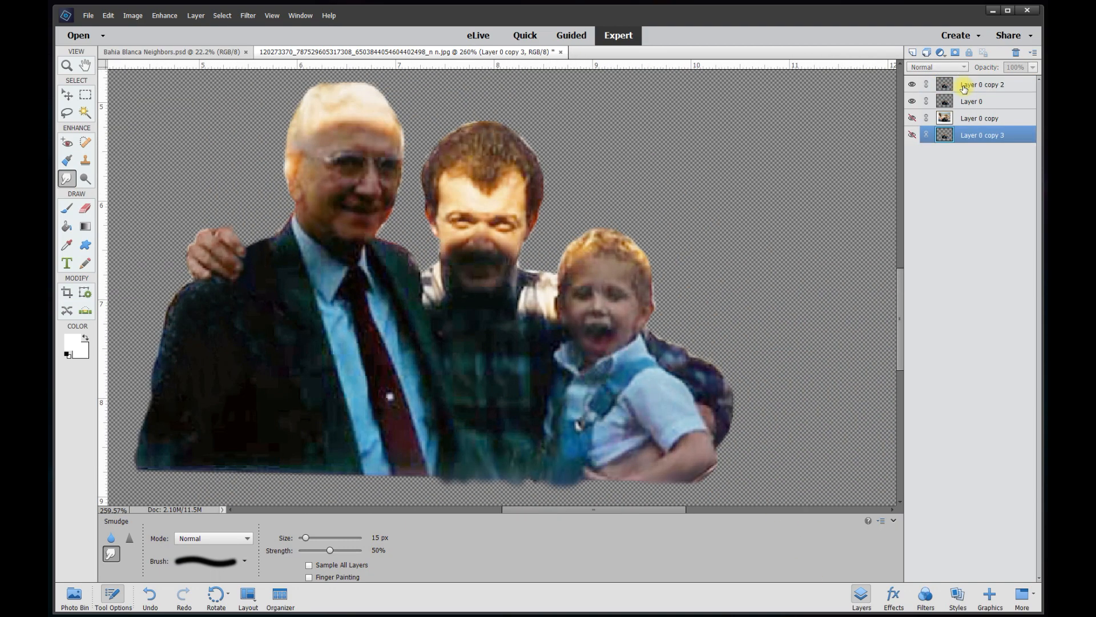
Erase the over-bright head and face areas on Layer 0 copy 2 with a 25 px Eraser, revealing Layer 0 beneath.
click(972, 88)
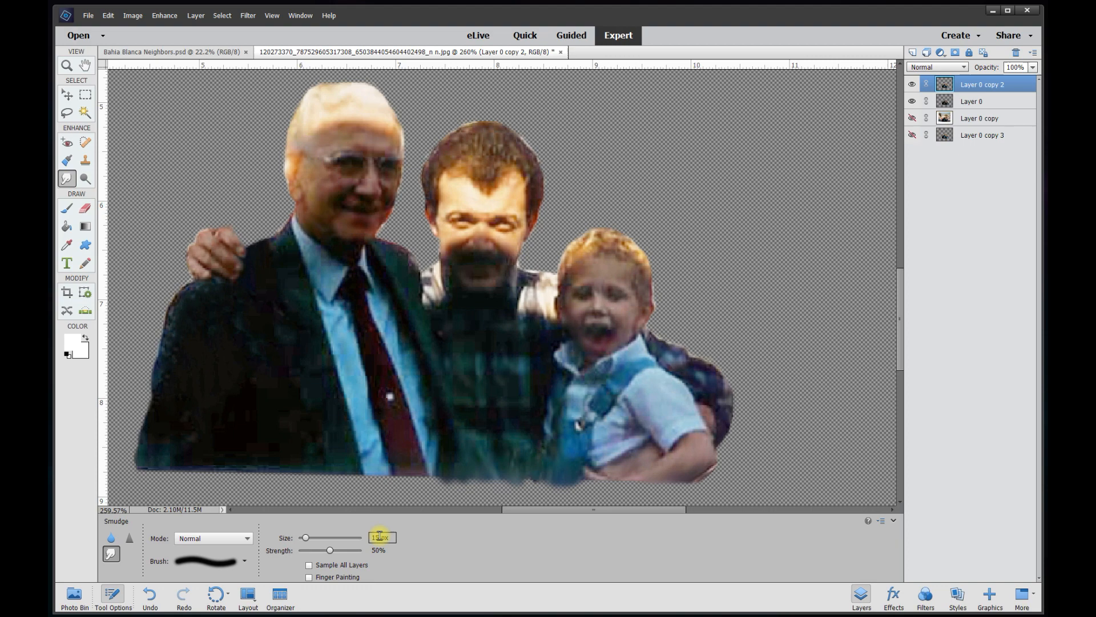
text(25)
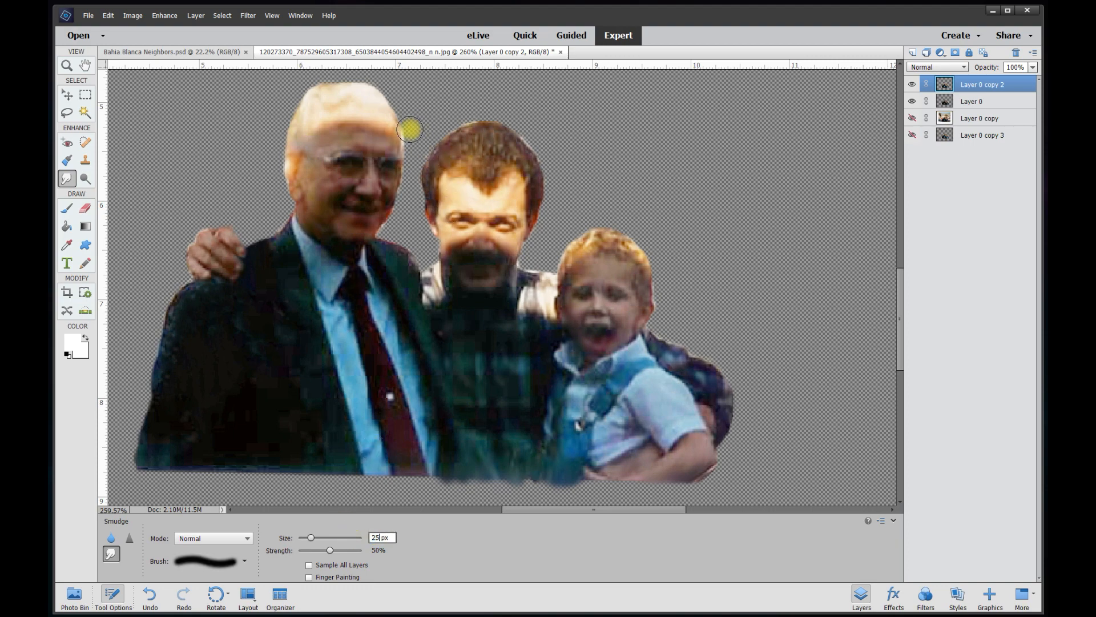
text(e)
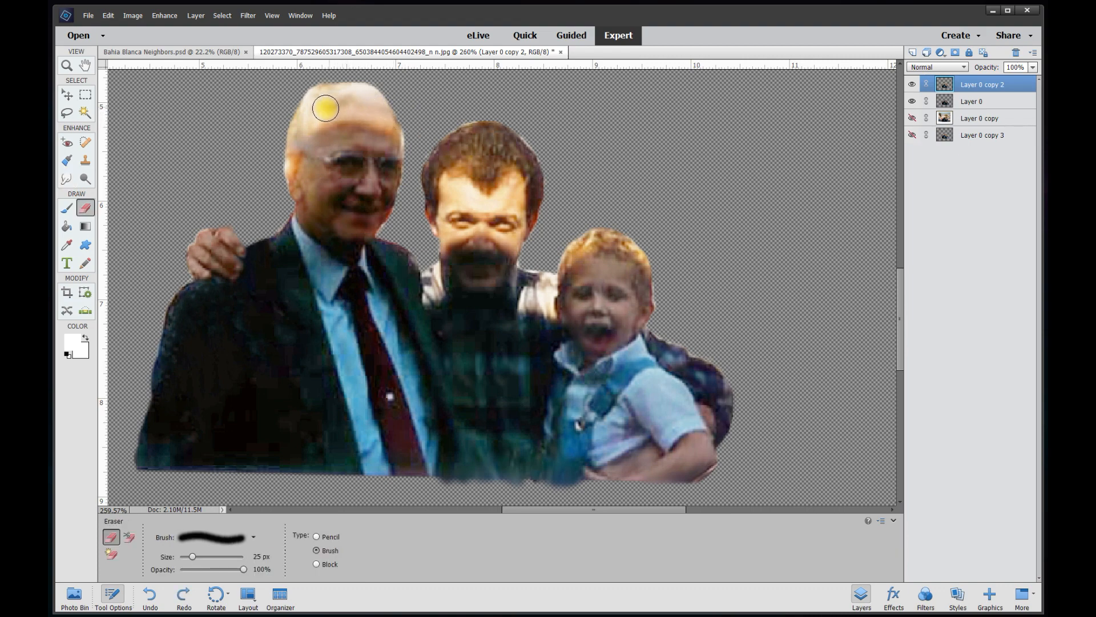
mouse_move(310, 114)
mouse_down()
mouse_move(272, 181)
mouse_move(278, 137)
mouse_move(303, 102)
mouse_move(387, 97)
mouse_move(319, 97)
mouse_move(288, 119)
mouse_move(308, 95)
mouse_move(360, 89)
mouse_move(297, 108)
mouse_move(278, 139)
mouse_move(277, 184)
mouse_move(463, 163)
mouse_move(445, 172)
mouse_move(433, 245)
mouse_move(485, 226)
mouse_move(526, 250)
mouse_move(488, 219)
mouse_move(437, 236)
mouse_move(477, 209)
mouse_move(521, 222)
mouse_move(476, 205)
mouse_move(447, 211)
mouse_move(453, 189)
mouse_move(496, 205)
mouse_move(512, 192)
mouse_move(438, 195)
mouse_move(471, 170)
mouse_move(548, 233)
mouse_move(451, 167)
mouse_move(582, 246)
mouse_move(564, 252)
mouse_move(616, 233)
mouse_move(641, 243)
mouse_move(663, 277)
mouse_move(756, 299)
mouse_move(997, 181)
mouse_up()
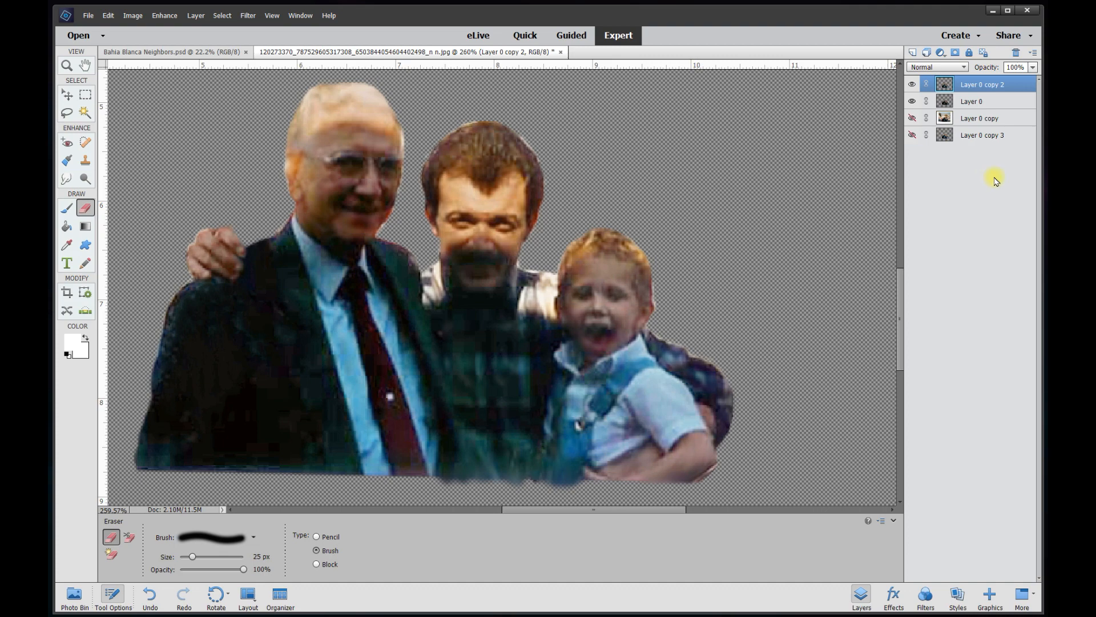
Compare the picture with Layer 0 hidden and shown, and adjust that layer's saturation with Hue/Saturation.
click(982, 105)
click(912, 103)
click(912, 102)
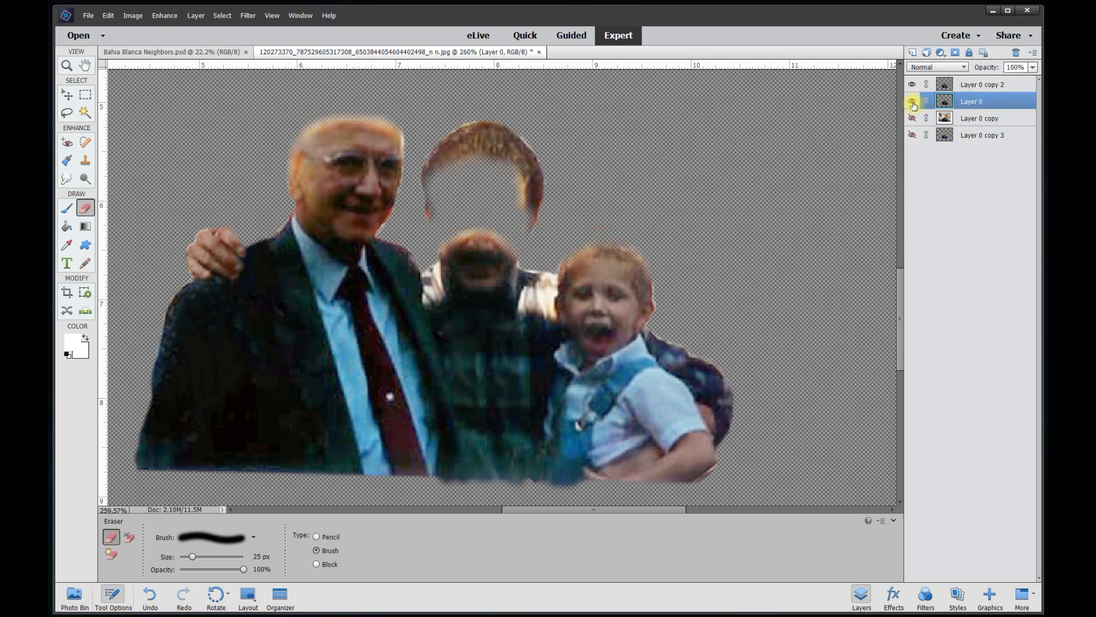
click(912, 102)
click(912, 103)
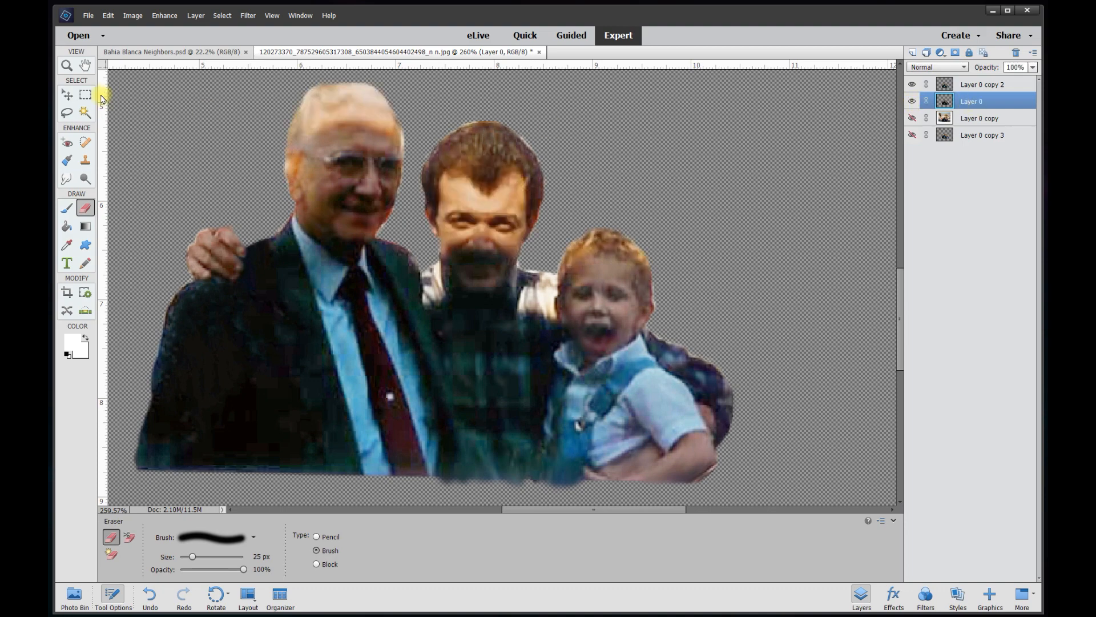
click(165, 16)
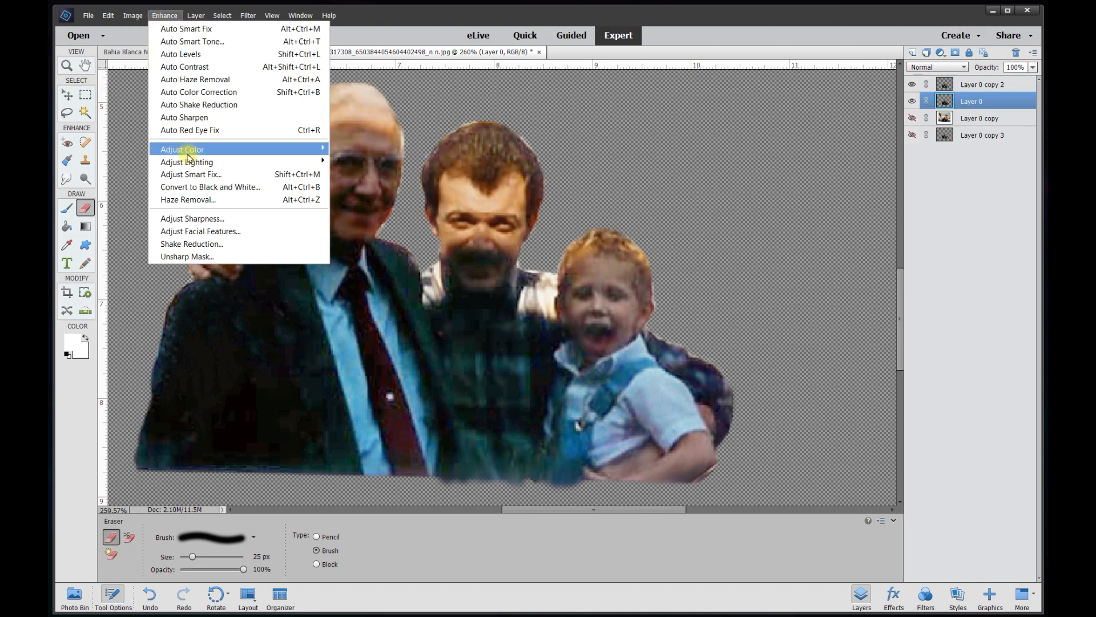
mouse_move(301, 159)
click(380, 162)
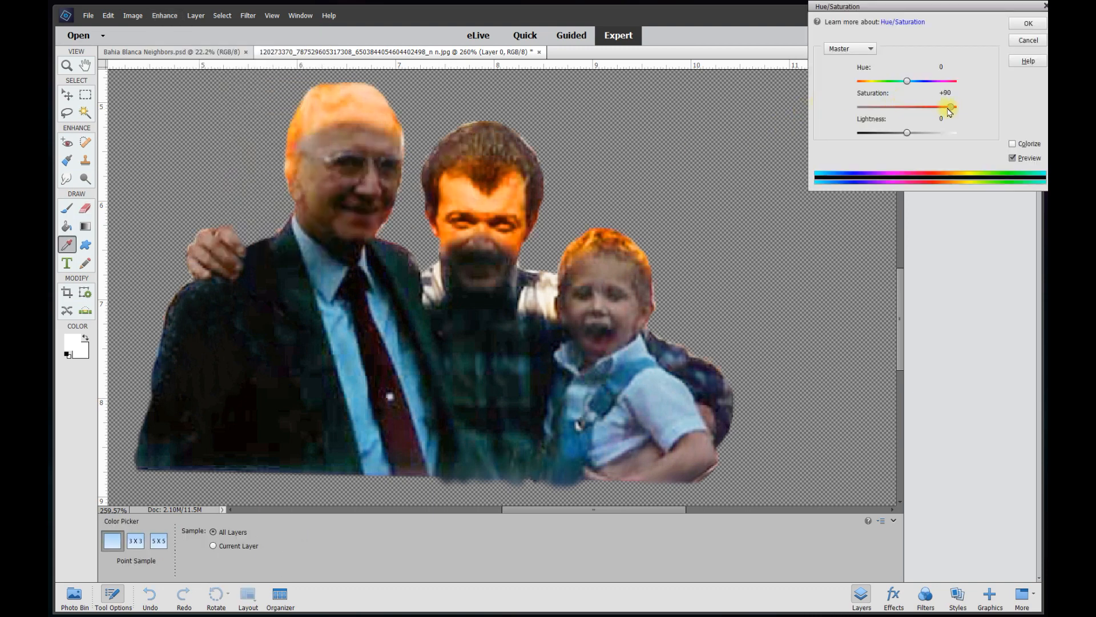
drag(877, 111, 837, 112)
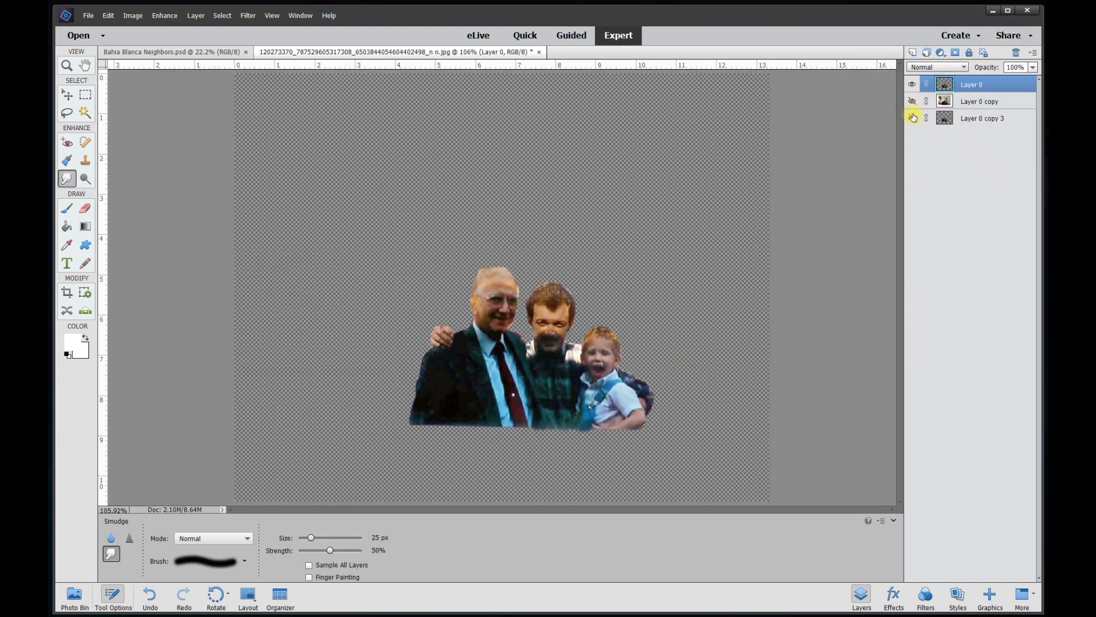
Show the Layer 0 copy photo behind the isolated people, comparing the picture with it hidden.
click(911, 102)
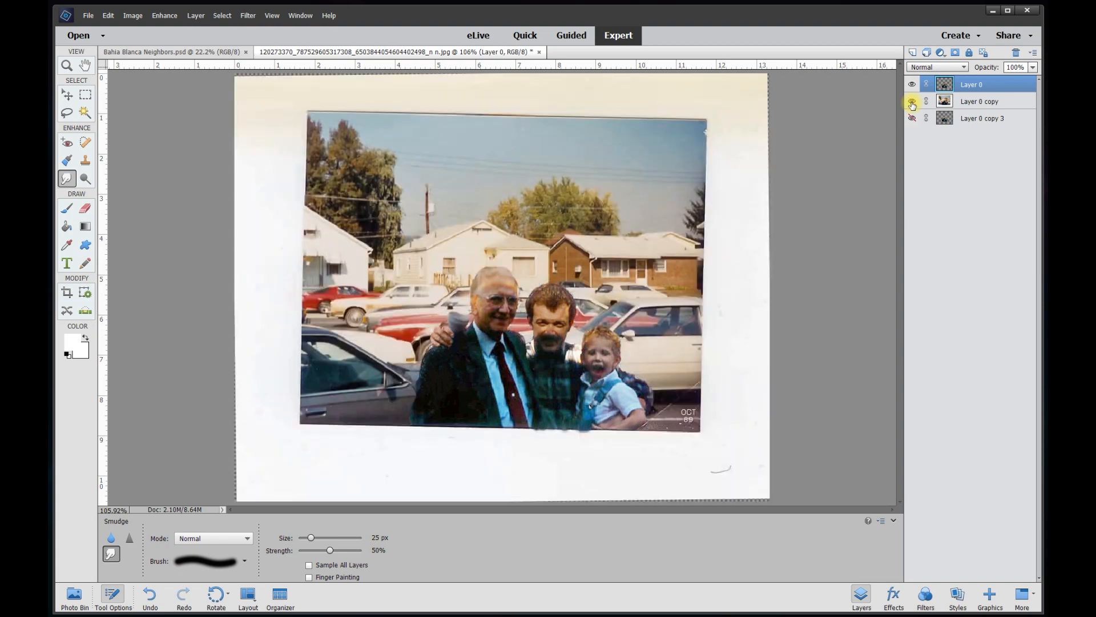
click(912, 103)
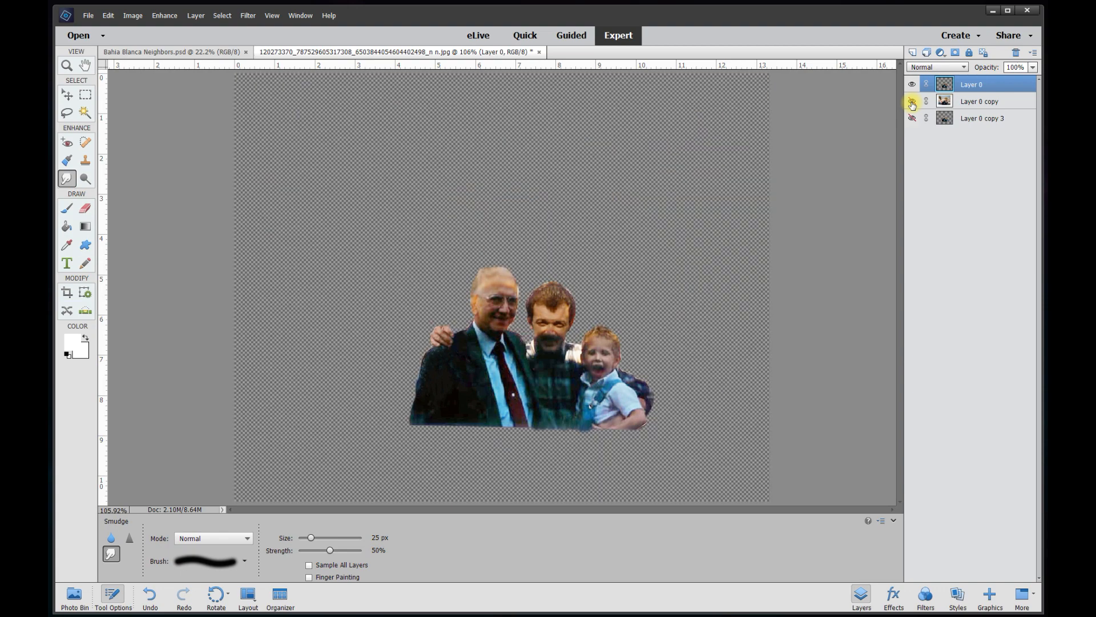
click(912, 102)
scroll(788, 367, up, 1)
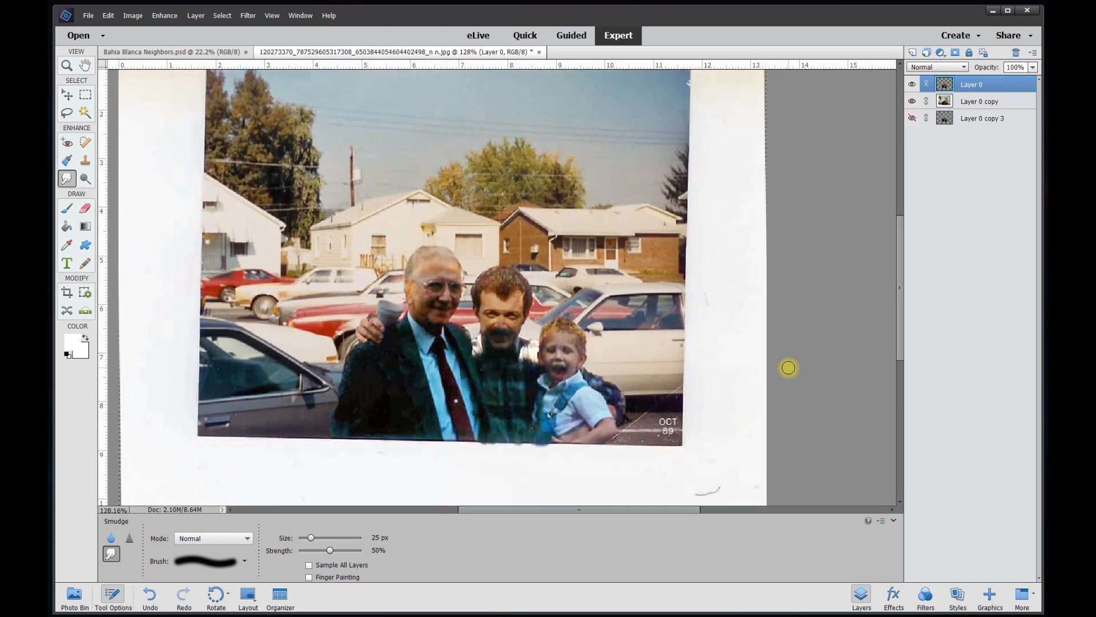
scroll(430, 247, up, 1)
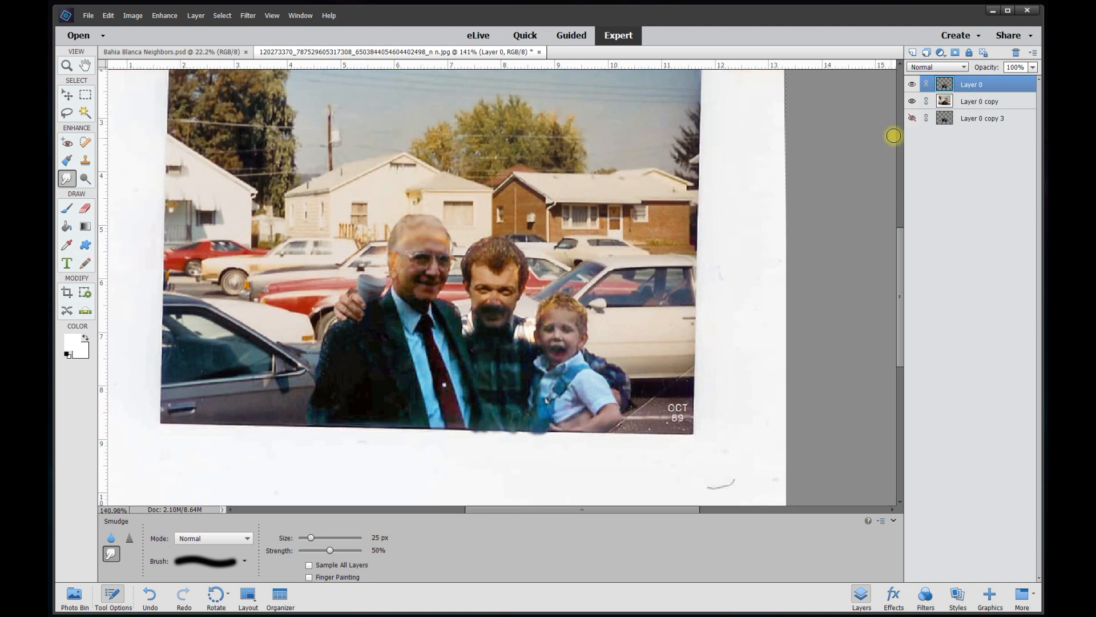
Smudge the background on Layer 0 copy along the outer edge of the older man's jacket sleeve at 25 px.
click(966, 106)
scroll(303, 417, up, 3)
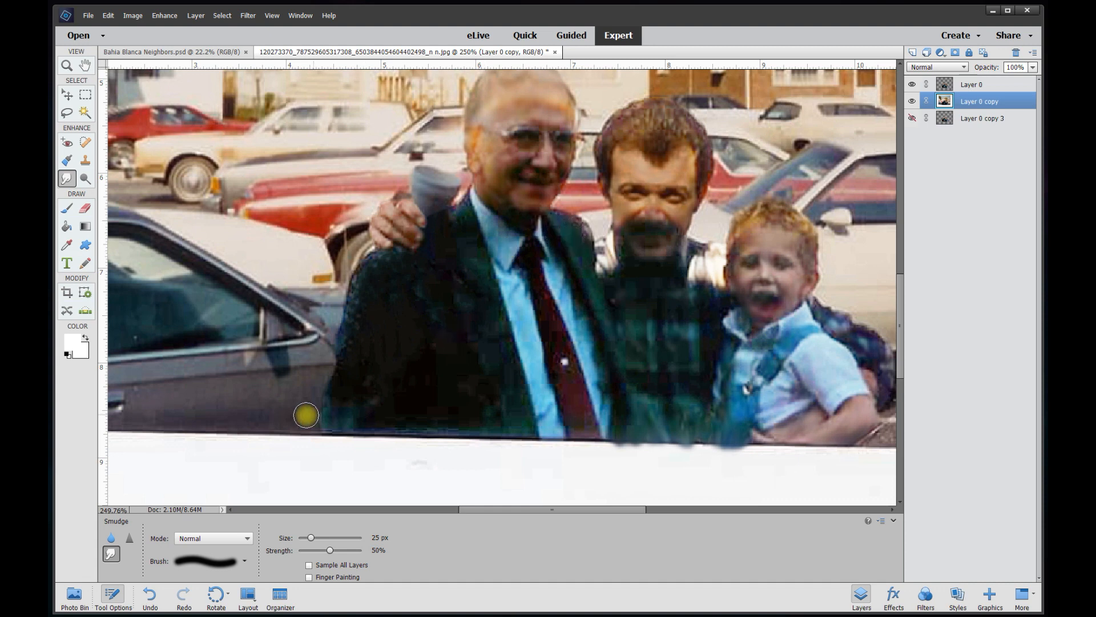
mouse_move(326, 419)
mouse_down()
mouse_move(318, 397)
mouse_move(341, 369)
mouse_move(341, 331)
mouse_move(351, 335)
mouse_move(338, 307)
mouse_move(353, 307)
mouse_move(364, 264)
mouse_up()
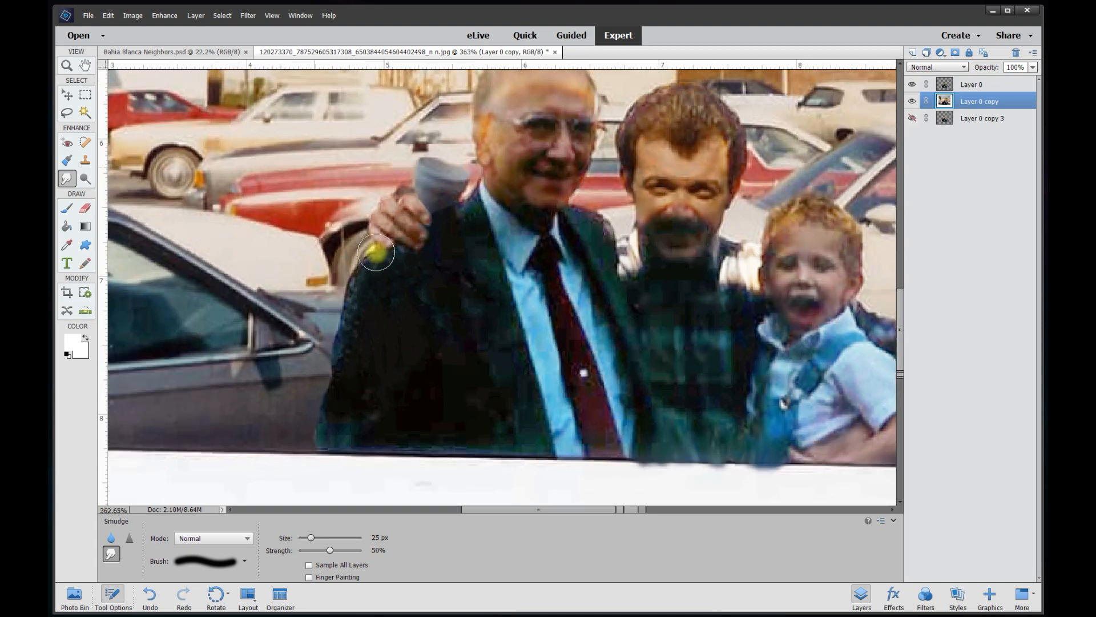
Smudge the cup beside the hand into the red and white cars on Layer 0 copy with 15 px and 10 px brushes.
scroll(366, 270, up, 4)
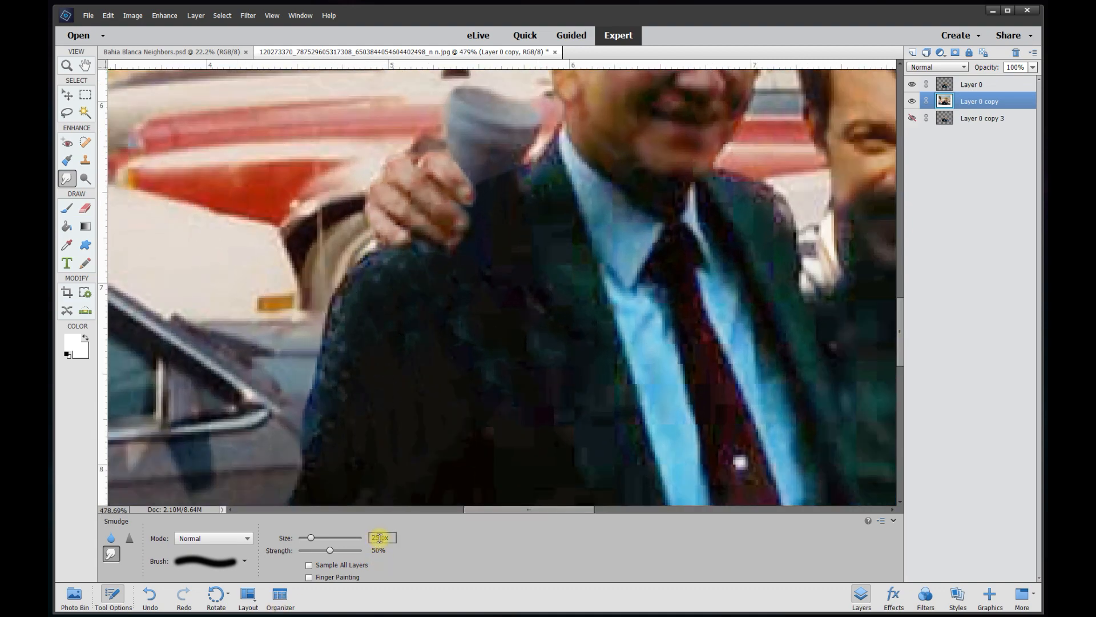
drag(377, 539, 317, 539)
text(1)
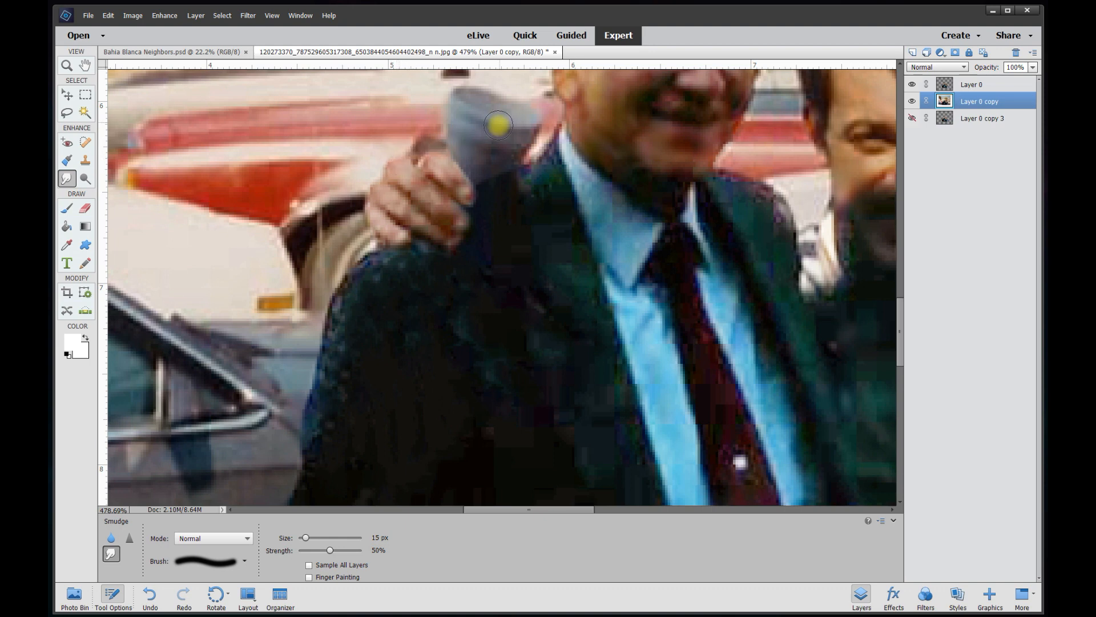
scroll(901, 348, up, 3)
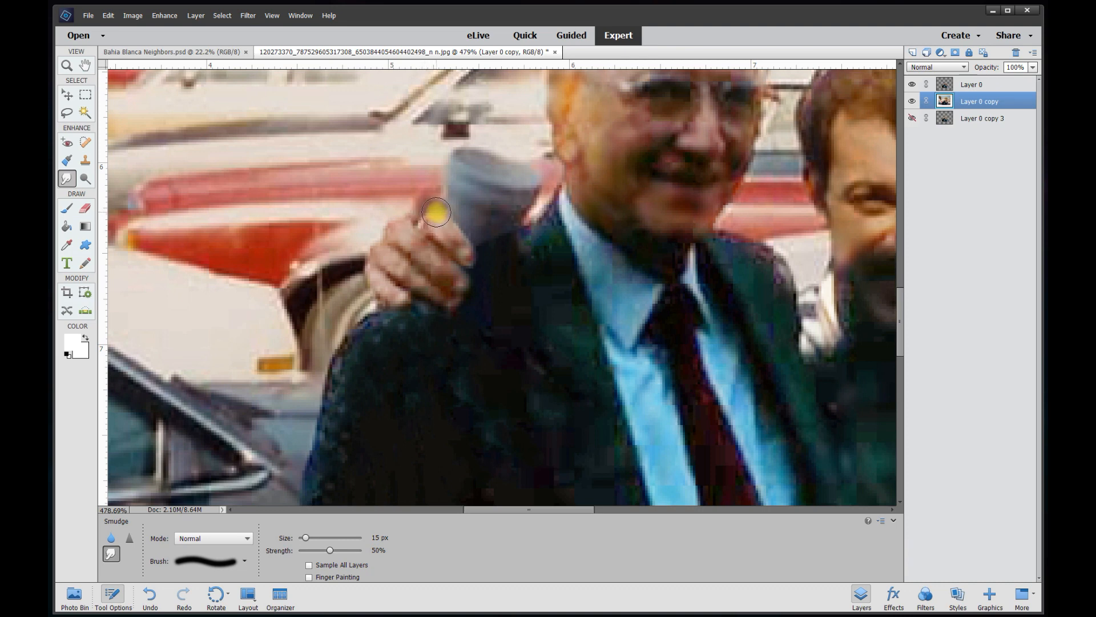
drag(536, 504, 554, 509)
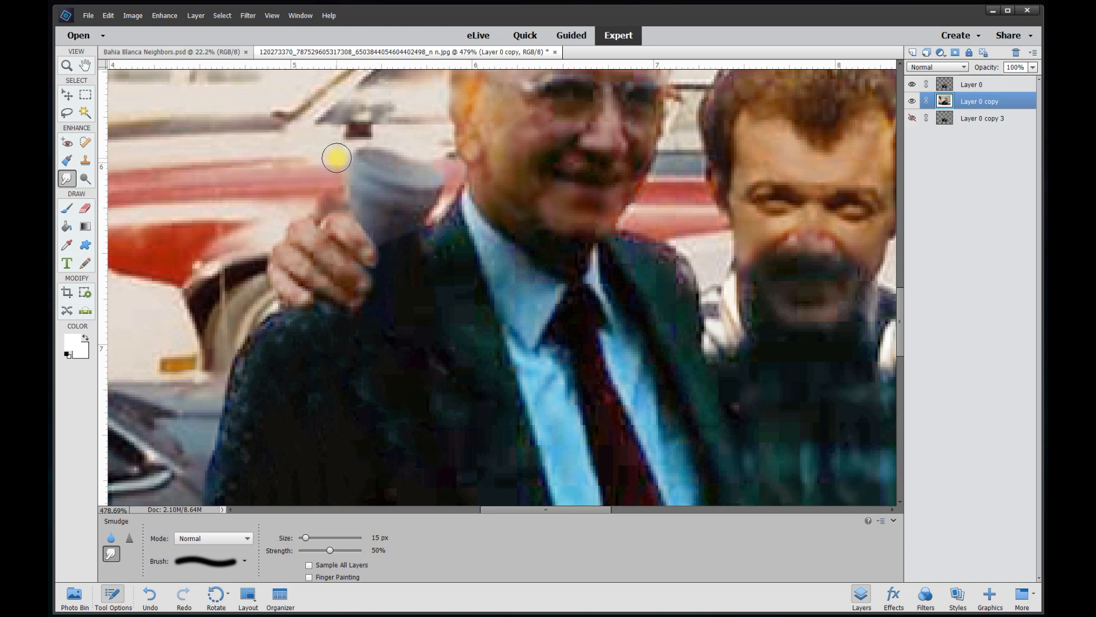
click(377, 537)
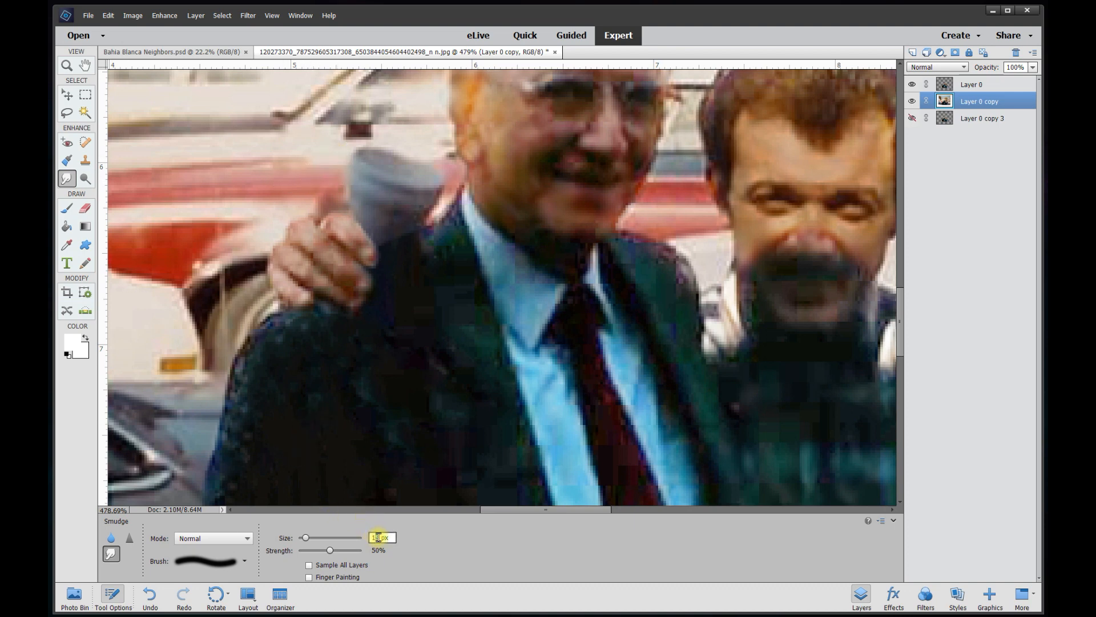
text(10)
key(Return)
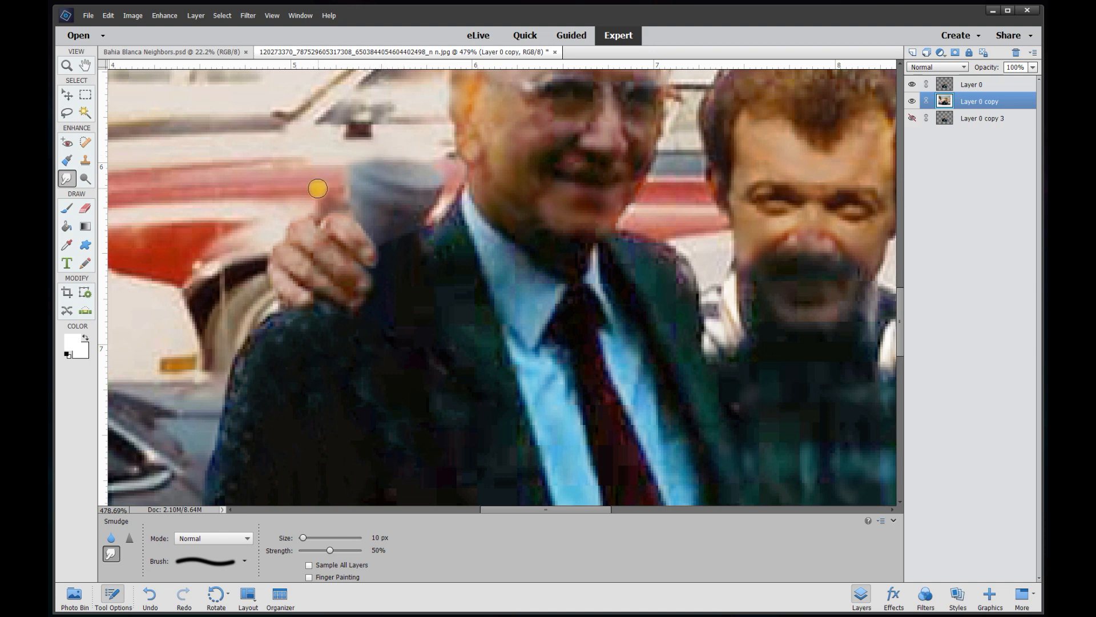
mouse_move(320, 176)
mouse_down()
mouse_move(446, 178)
mouse_move(434, 197)
mouse_move(423, 197)
mouse_move(424, 180)
mouse_up()
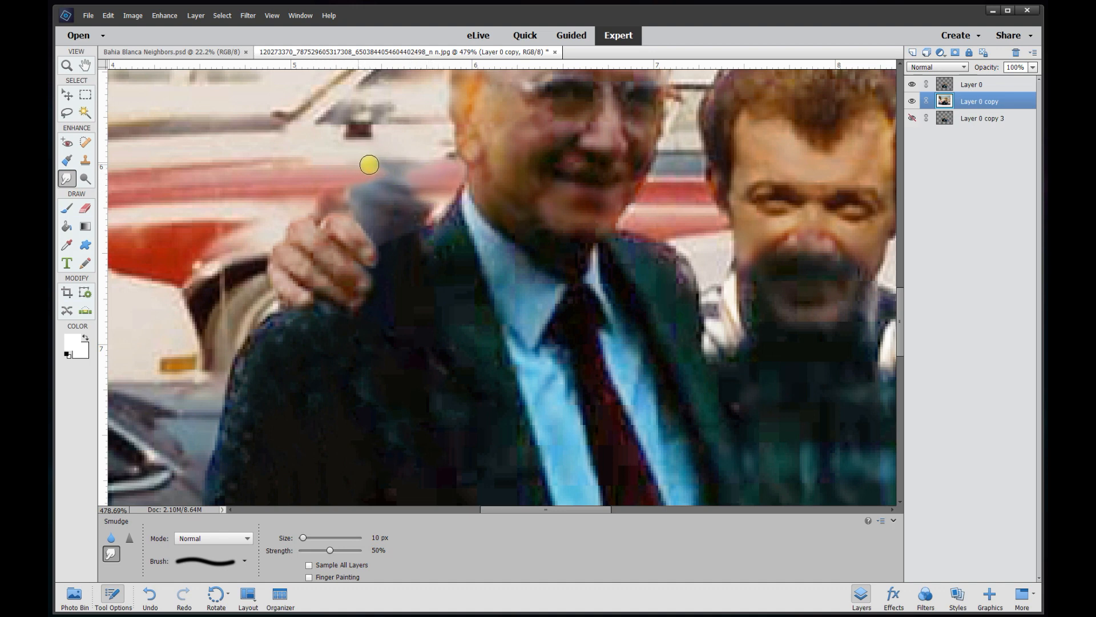
mouse_move(380, 162)
mouse_down()
mouse_move(429, 178)
mouse_move(363, 195)
mouse_up()
mouse_move(432, 201)
mouse_down()
mouse_move(419, 221)
mouse_move(433, 212)
mouse_move(424, 209)
mouse_move(441, 216)
mouse_move(401, 221)
mouse_move(400, 187)
mouse_move(355, 188)
mouse_move(407, 176)
mouse_move(381, 218)
mouse_move(368, 203)
mouse_move(350, 210)
mouse_move(378, 238)
mouse_move(408, 232)
mouse_move(360, 206)
mouse_move(362, 190)
mouse_move(362, 229)
mouse_move(334, 210)
mouse_move(365, 209)
mouse_up()
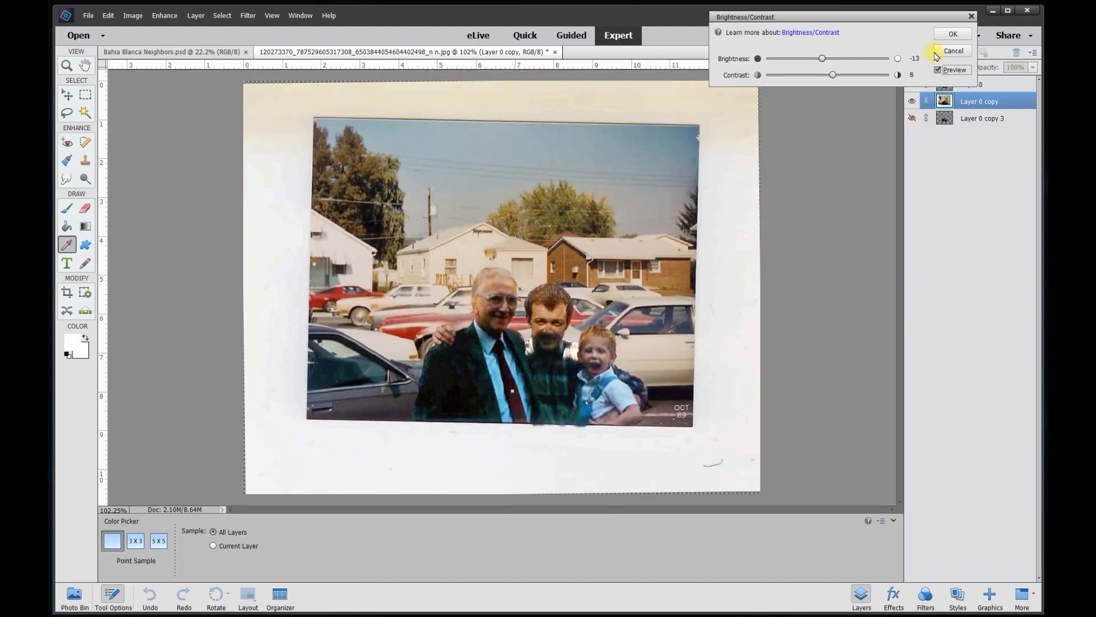
Apply Brightness/Contrast to Layer 0 copy with brightness -13 and contrast 8, and add a new empty layer above it.
click(952, 34)
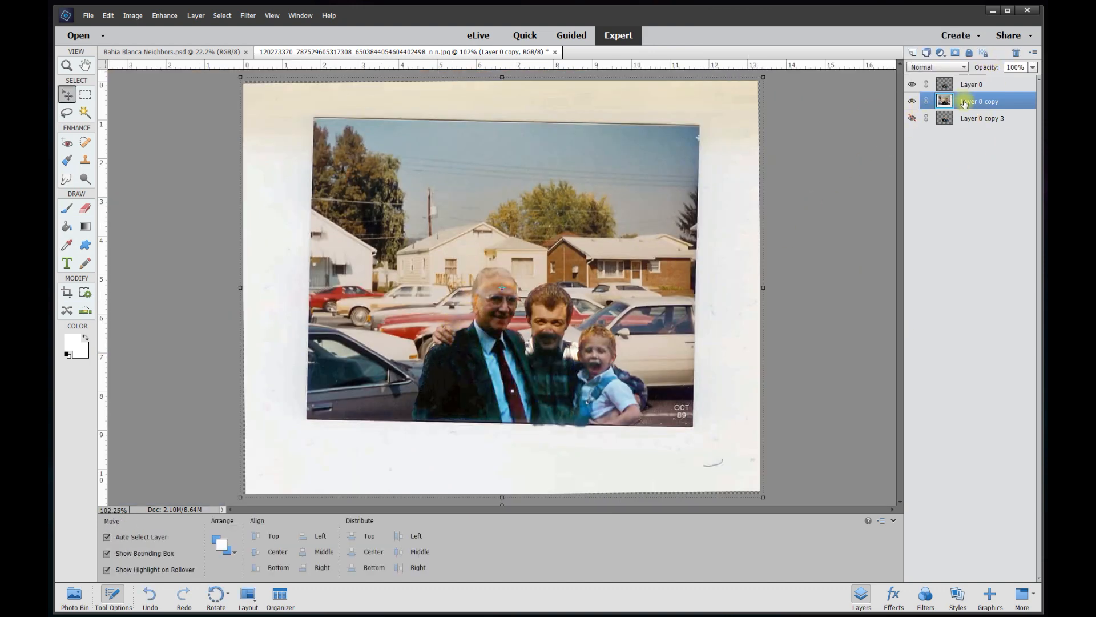
click(919, 53)
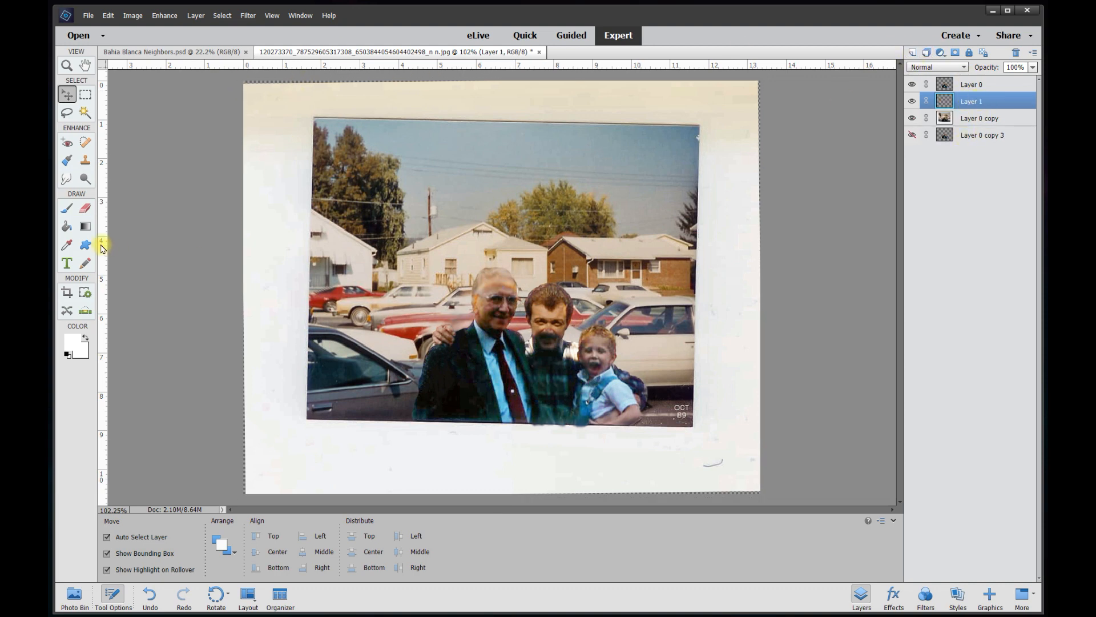
Set the foreground color to black and choose a soft round brush at 100 px.
click(73, 347)
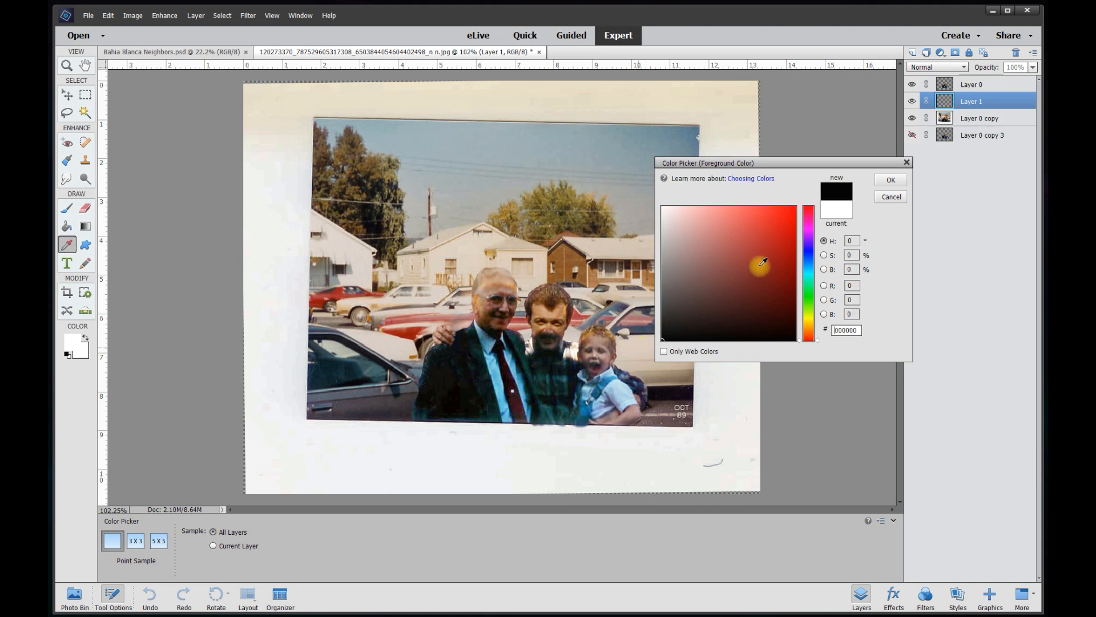
key(Return)
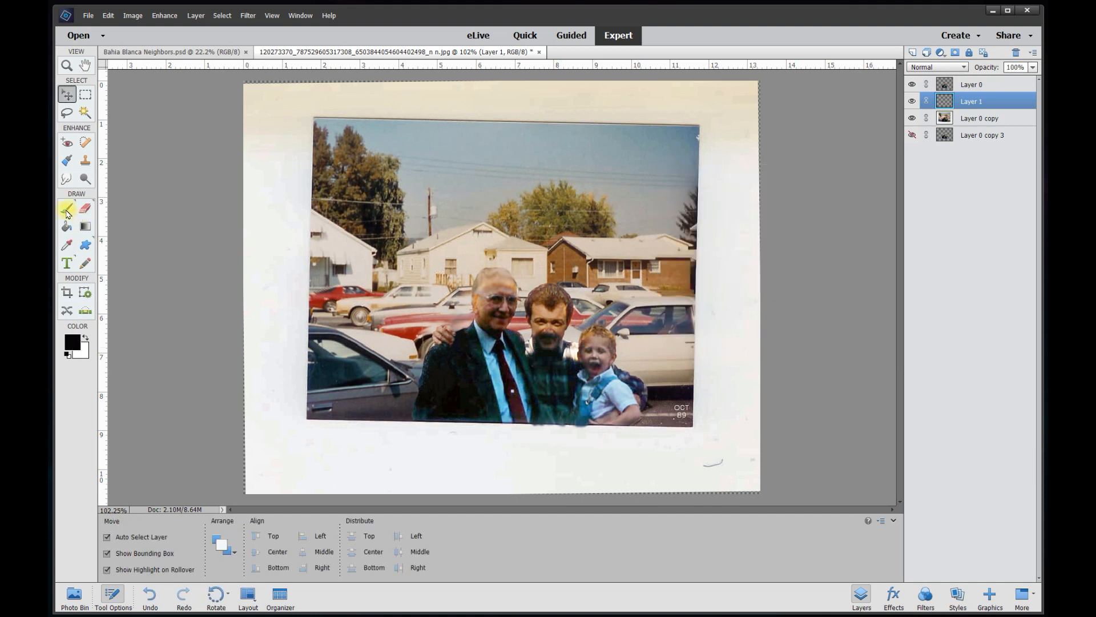
click(68, 211)
click(301, 540)
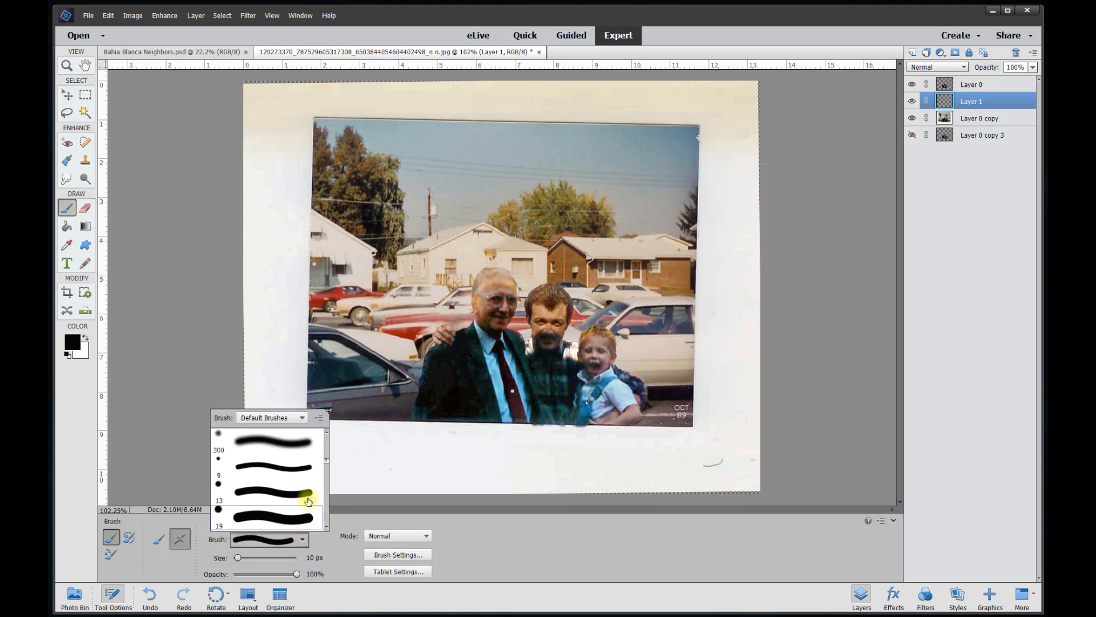
click(291, 443)
click(306, 558)
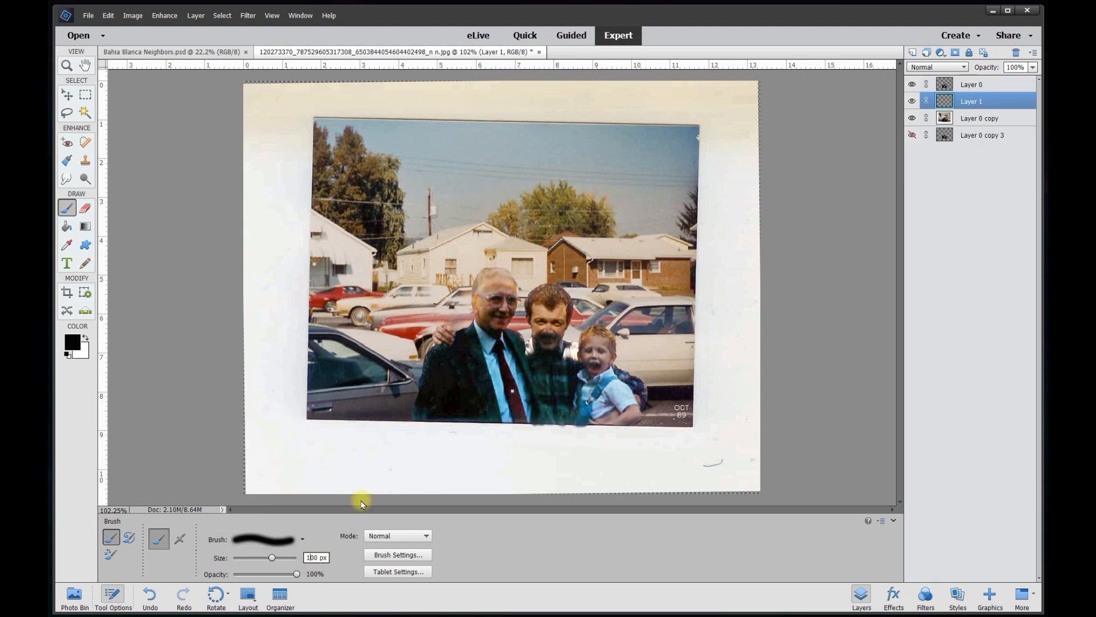
Paint a soft black shadow on Layer 1 behind the three people, using 100 px and 75 px brushes.
mouse_move(389, 407)
mouse_down()
mouse_move(448, 344)
mouse_move(461, 346)
mouse_up()
key(ctrl+z)
drag(446, 404, 443, 405)
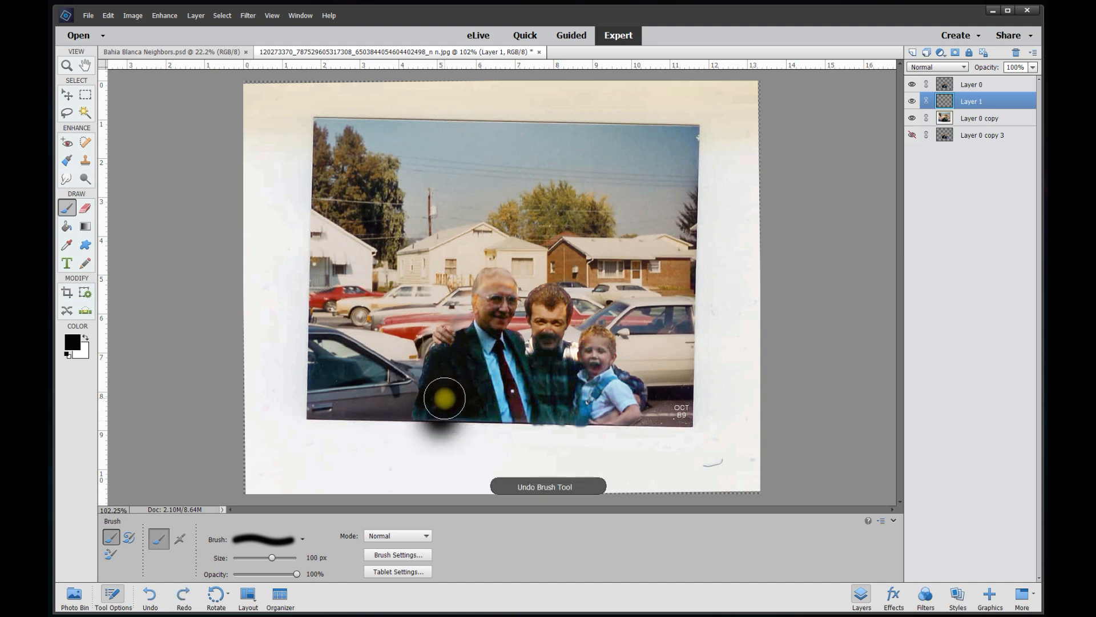
drag(456, 357, 437, 414)
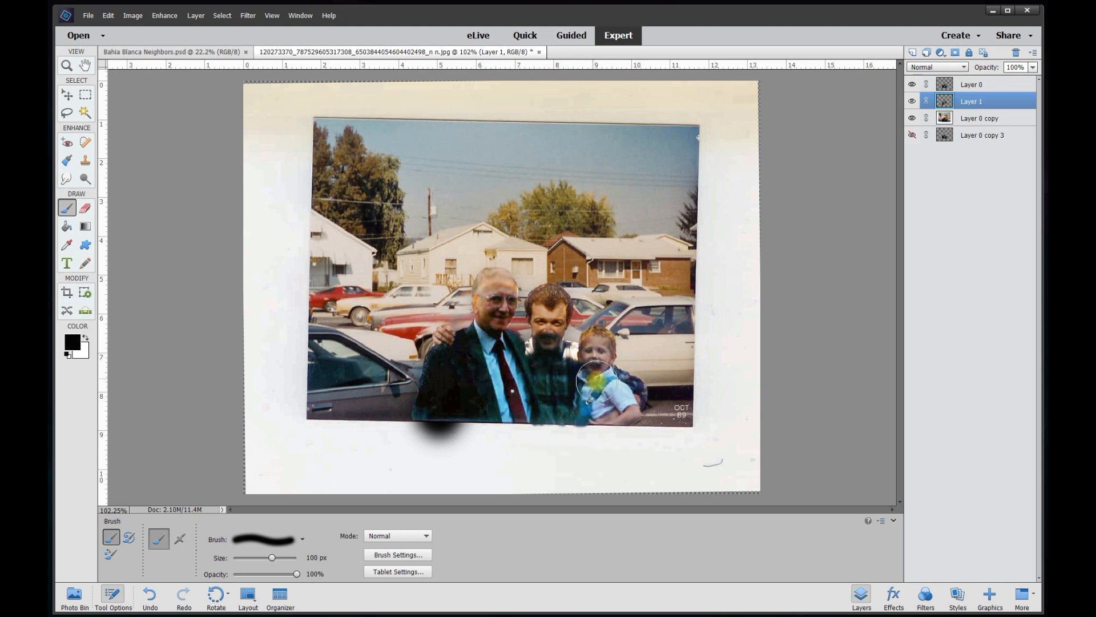
mouse_move(631, 427)
mouse_down()
mouse_move(460, 413)
mouse_move(615, 415)
mouse_up()
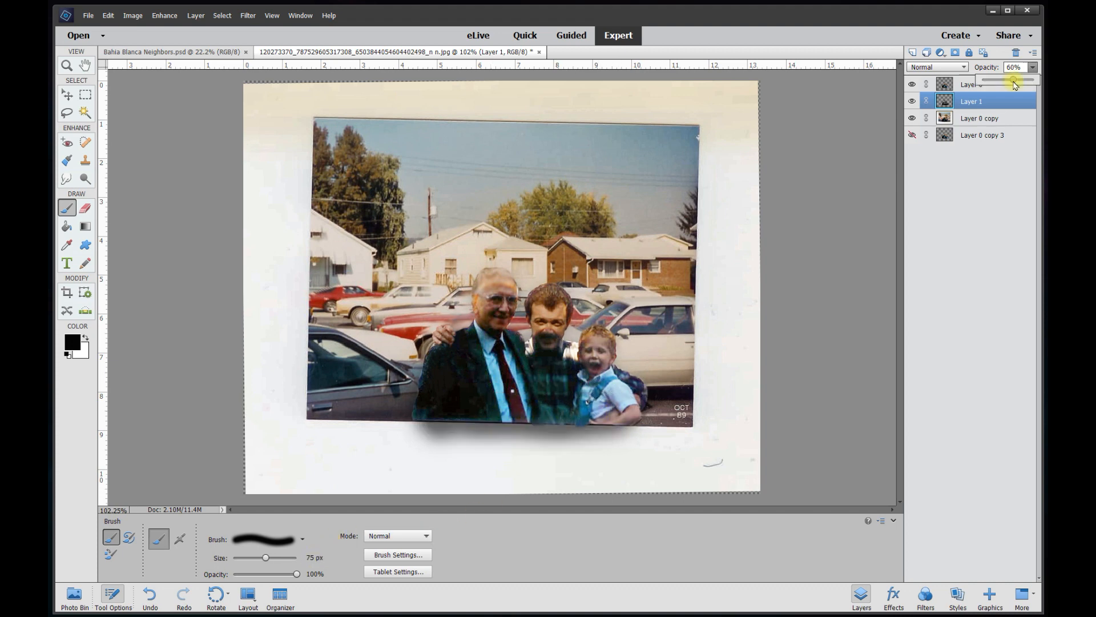
Set the shadow layer's opacity to 75% and compare the picture with Layer 1 hidden and shown.
drag(1015, 81, 1018, 83)
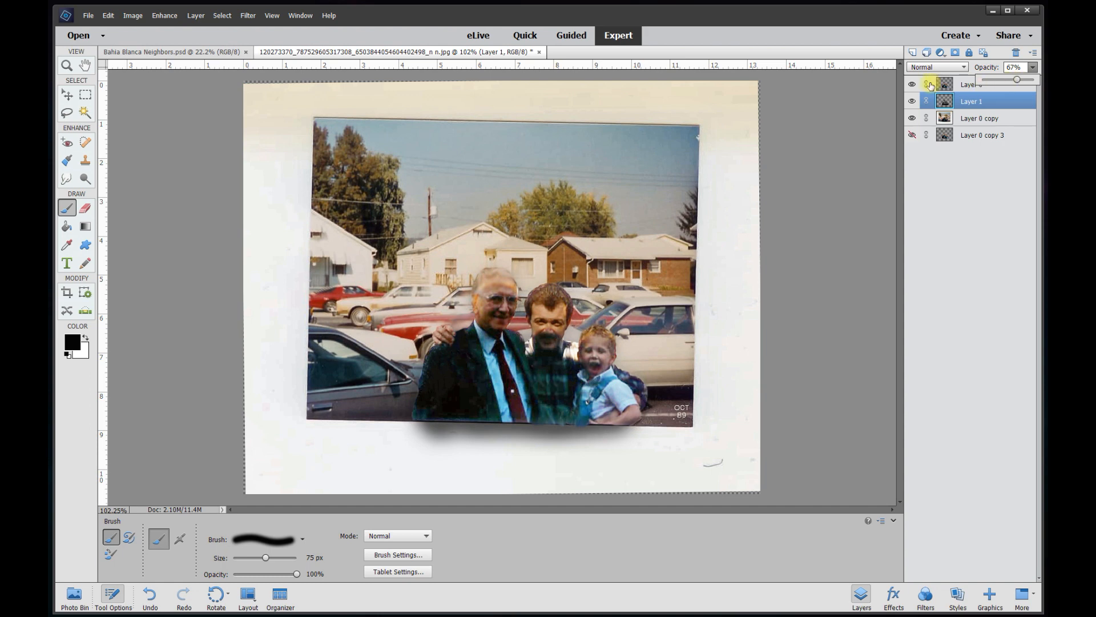
click(1015, 67)
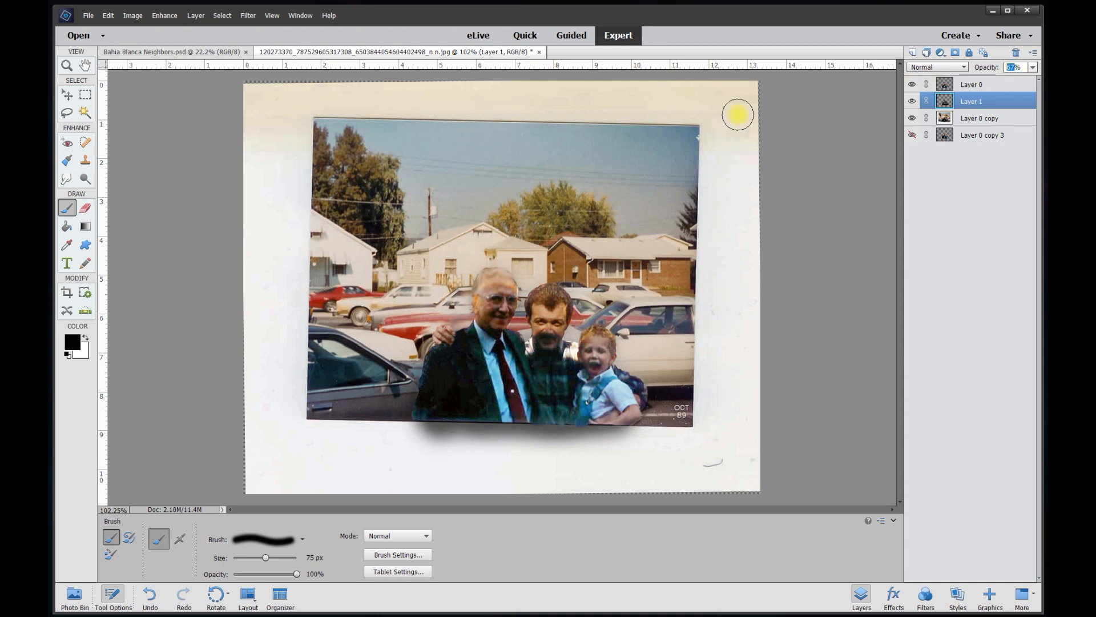
text(75)
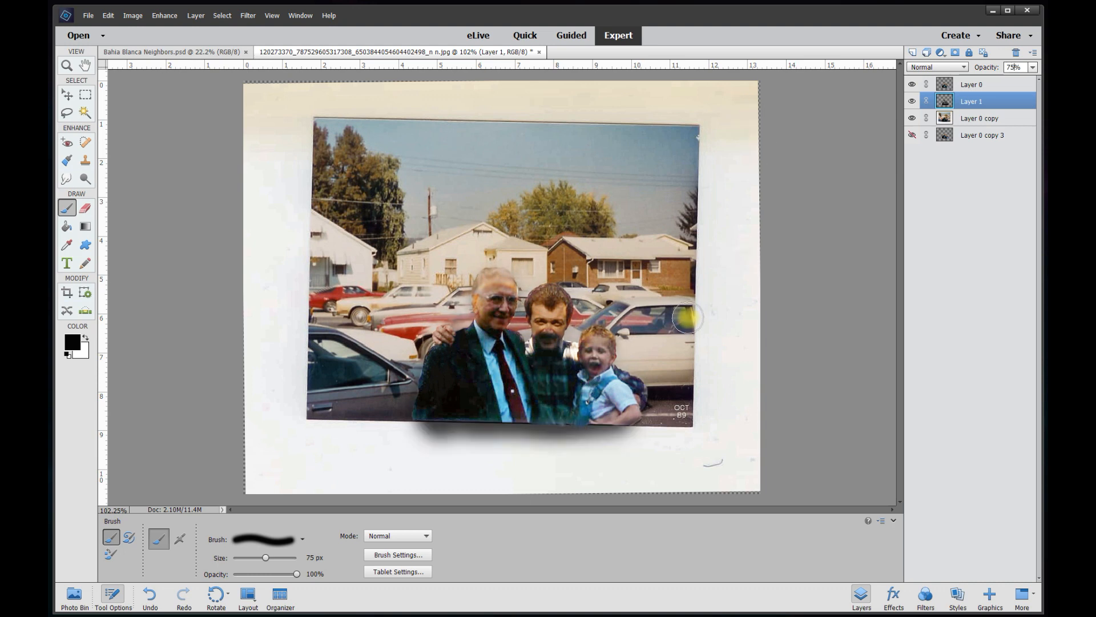
click(914, 102)
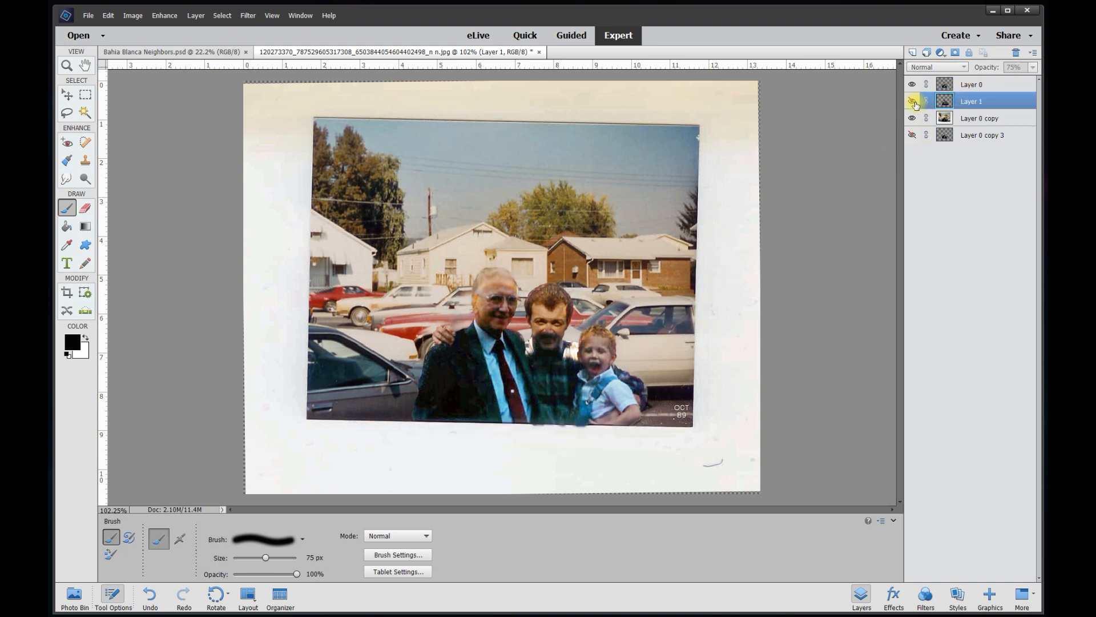
click(913, 102)
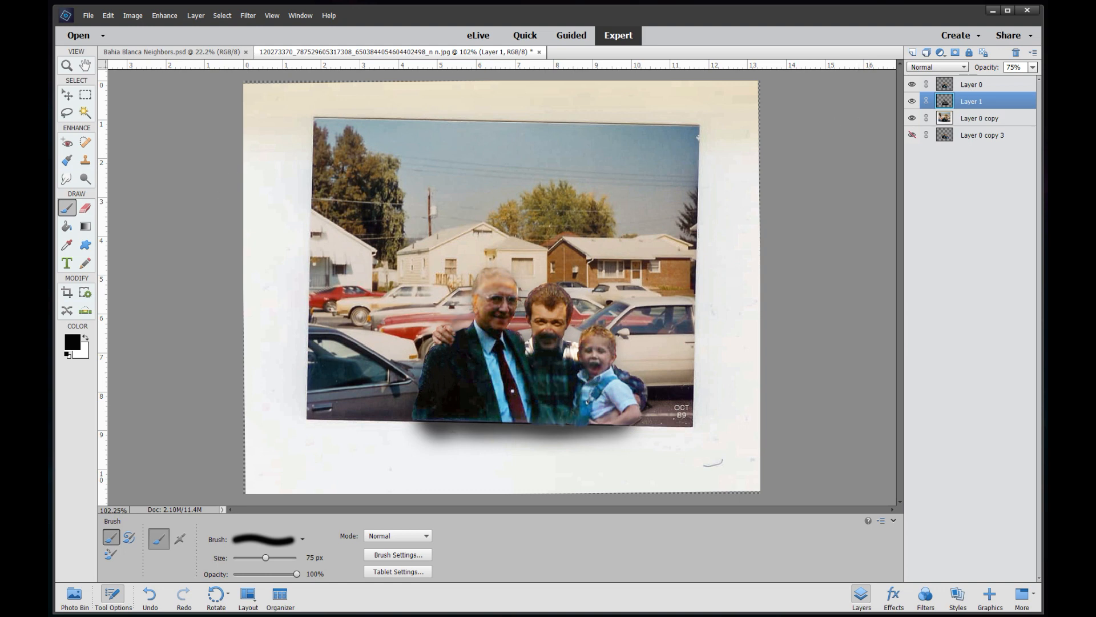
Crop the picture to just inside the photo's edges, cutting off the surrounding white border.
click(67, 94)
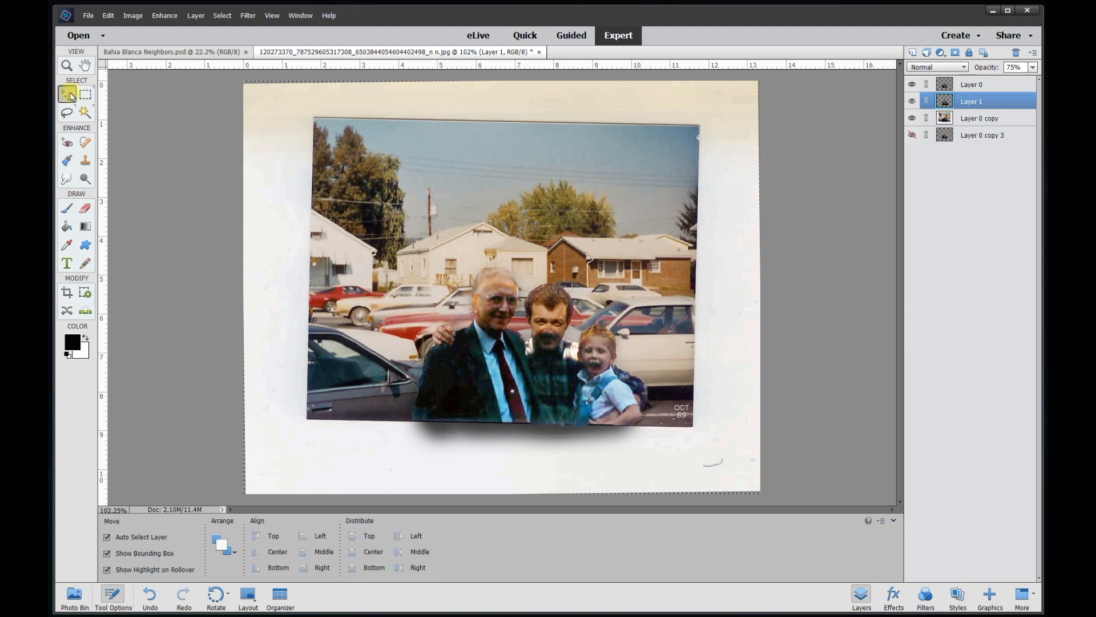
click(858, 246)
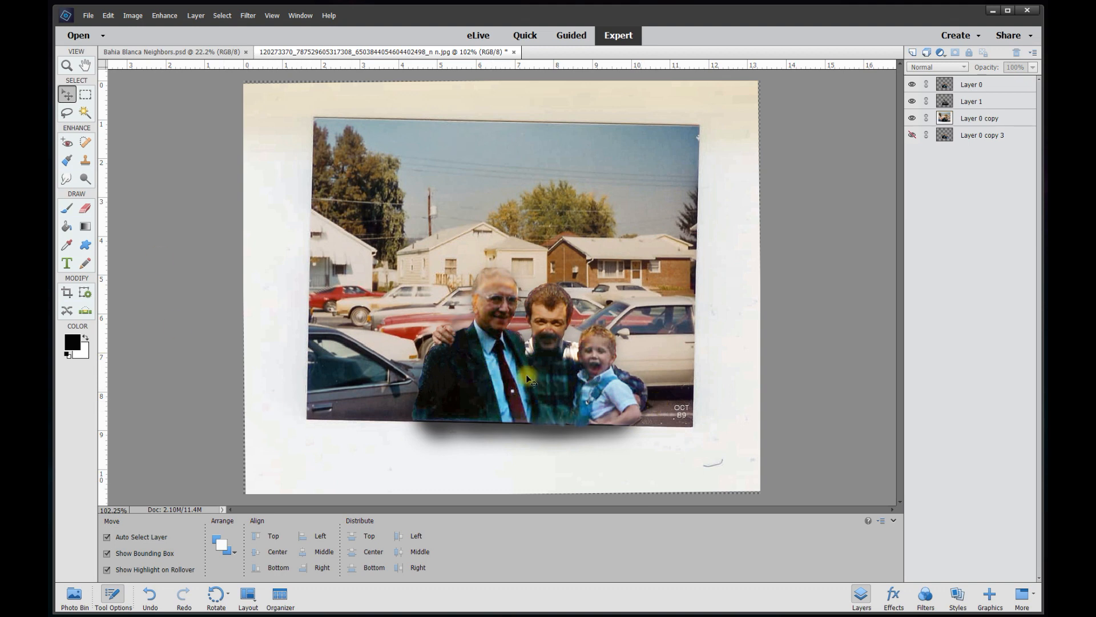
click(67, 292)
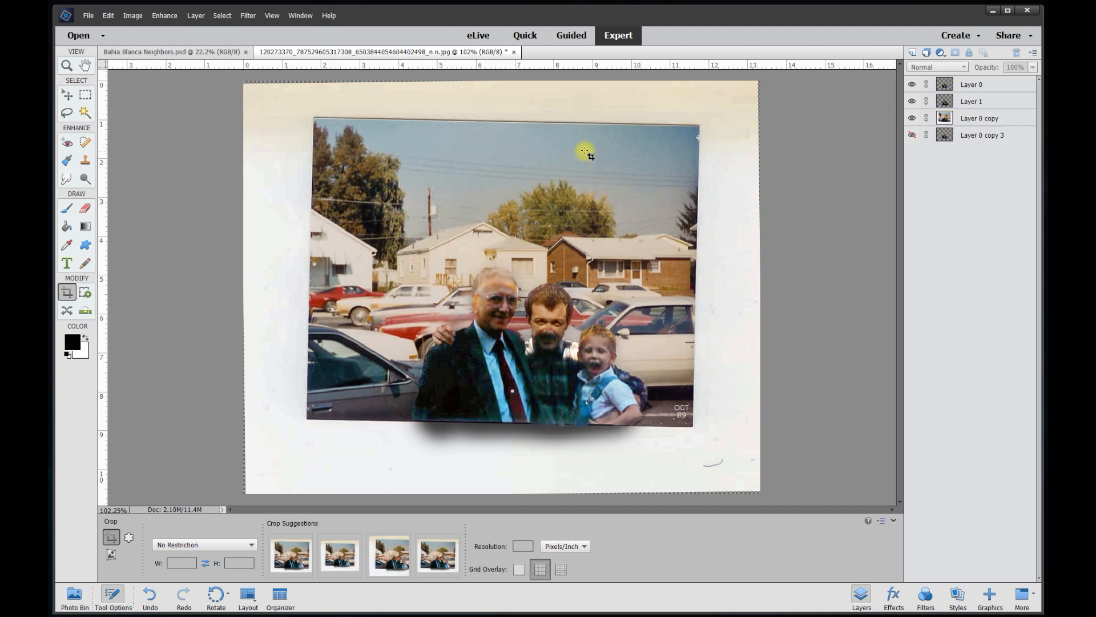
drag(333, 158, 693, 431)
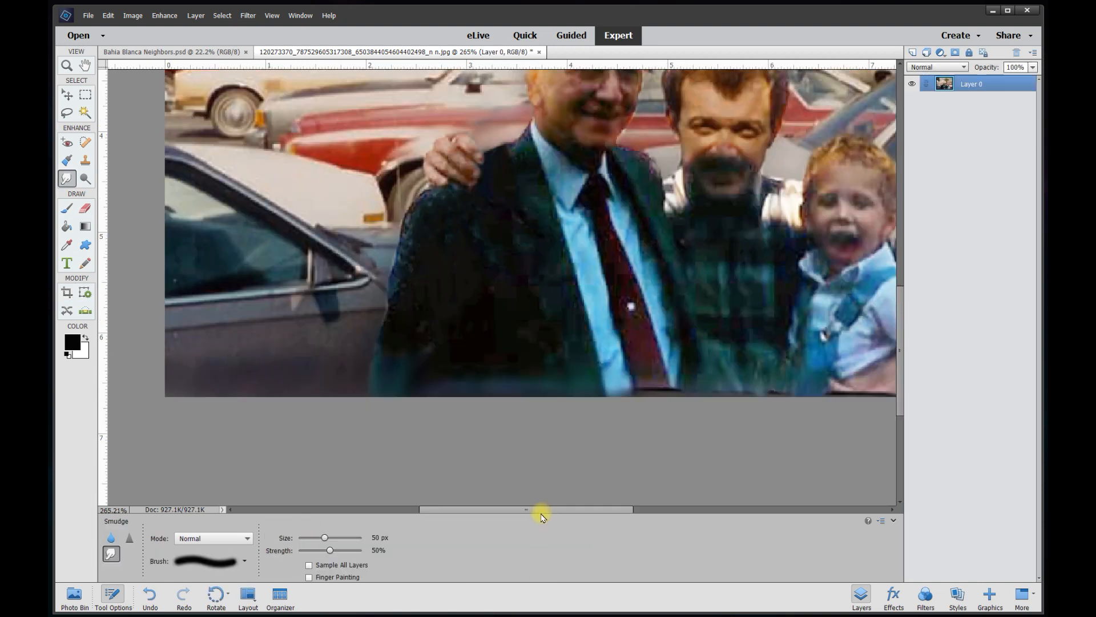
Smudge away the dark line along the photo's lower edge beneath the boy with a 20 px brush.
drag(539, 509, 589, 508)
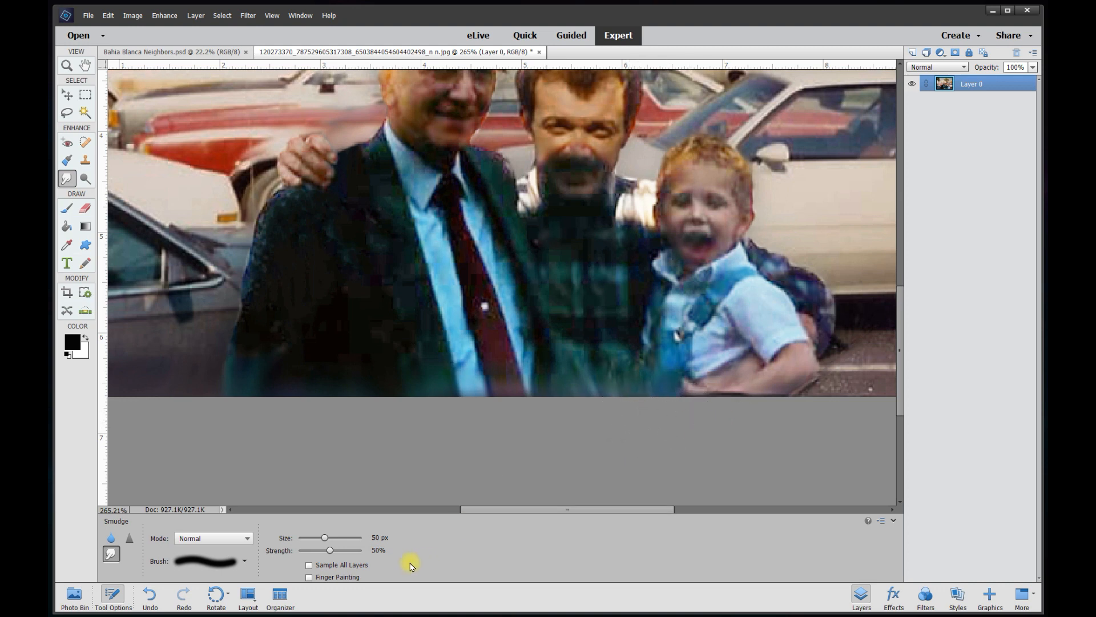
click(374, 537)
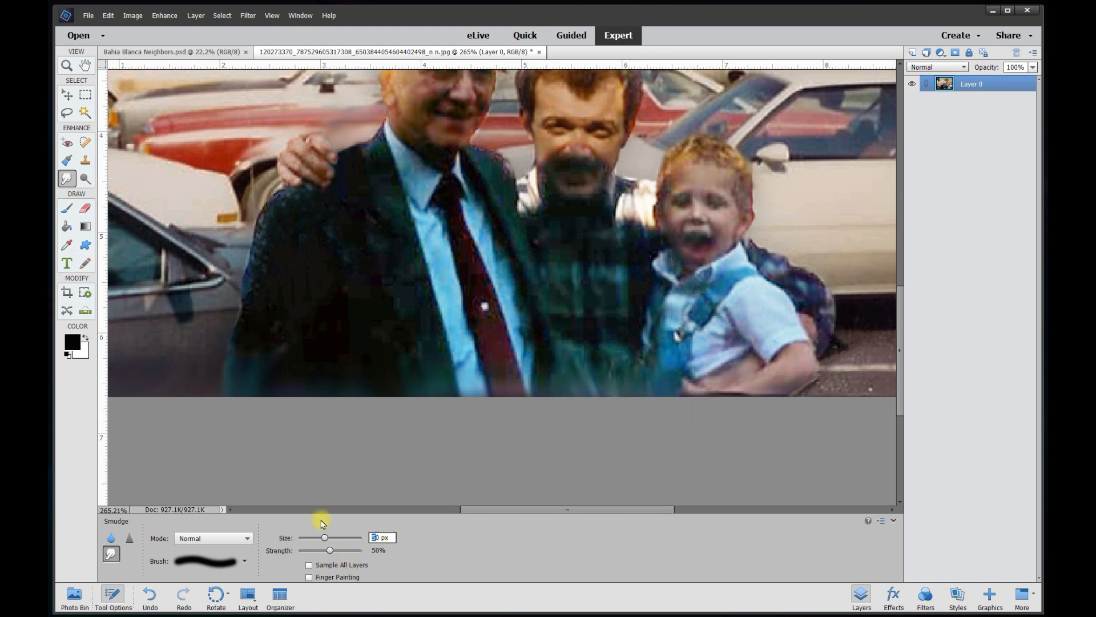
text(20)
drag(787, 399, 724, 402)
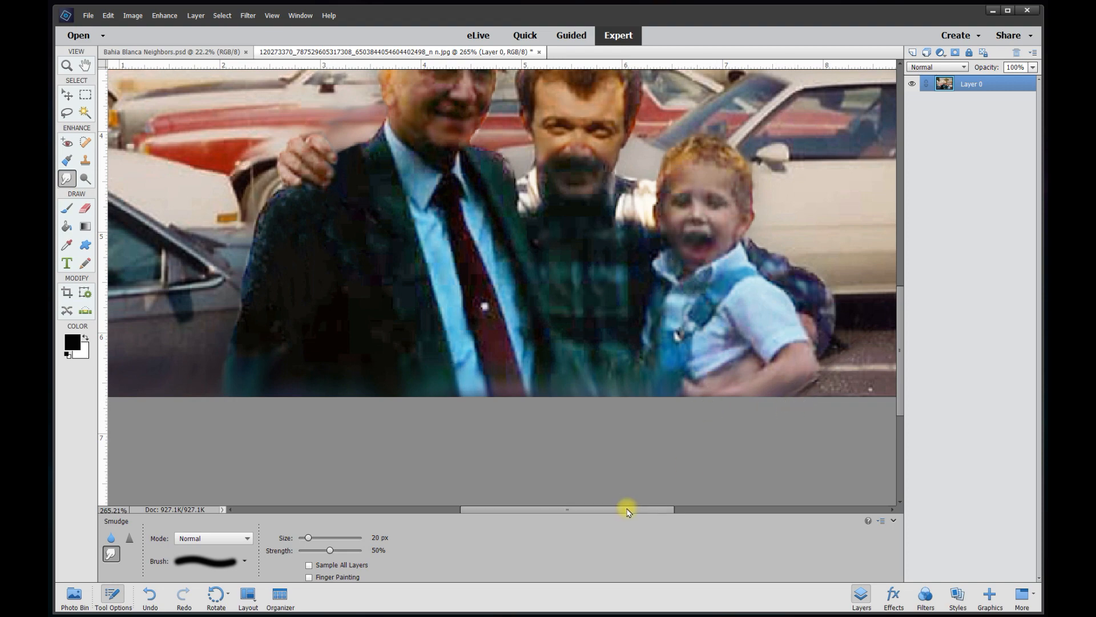
Smudge the OCT 89 date stamp and the specks around it into the pavement with the 20 px brush.
scroll(636, 509, down, 4)
scroll(715, 440, up, 3)
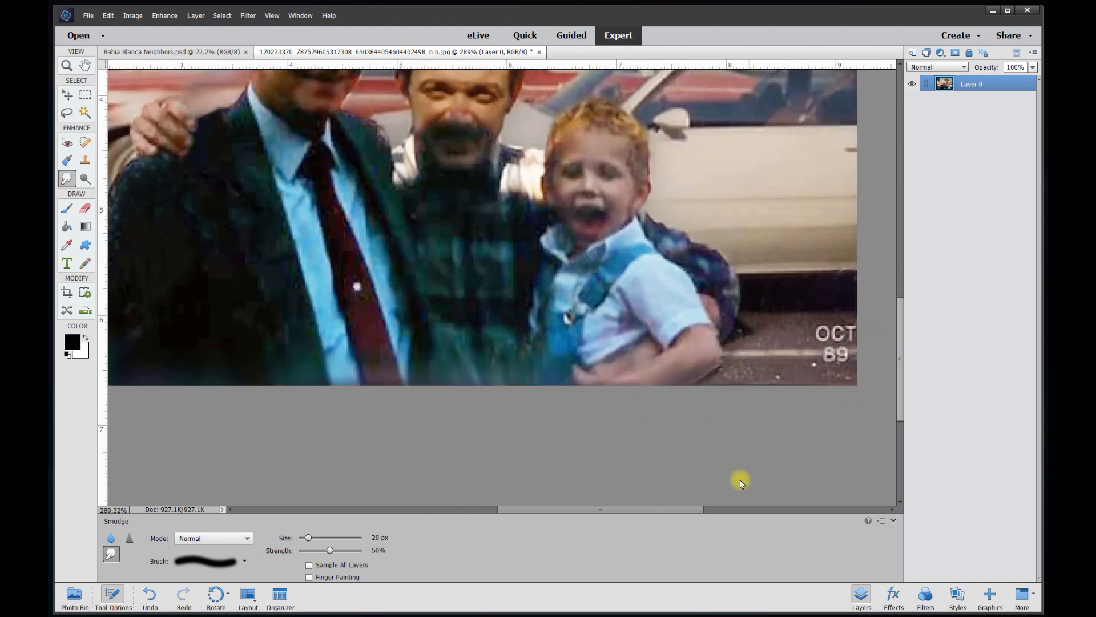
drag(821, 334, 852, 336)
mouse_move(828, 372)
mouse_down()
mouse_move(849, 359)
mouse_move(827, 359)
mouse_move(867, 362)
mouse_up()
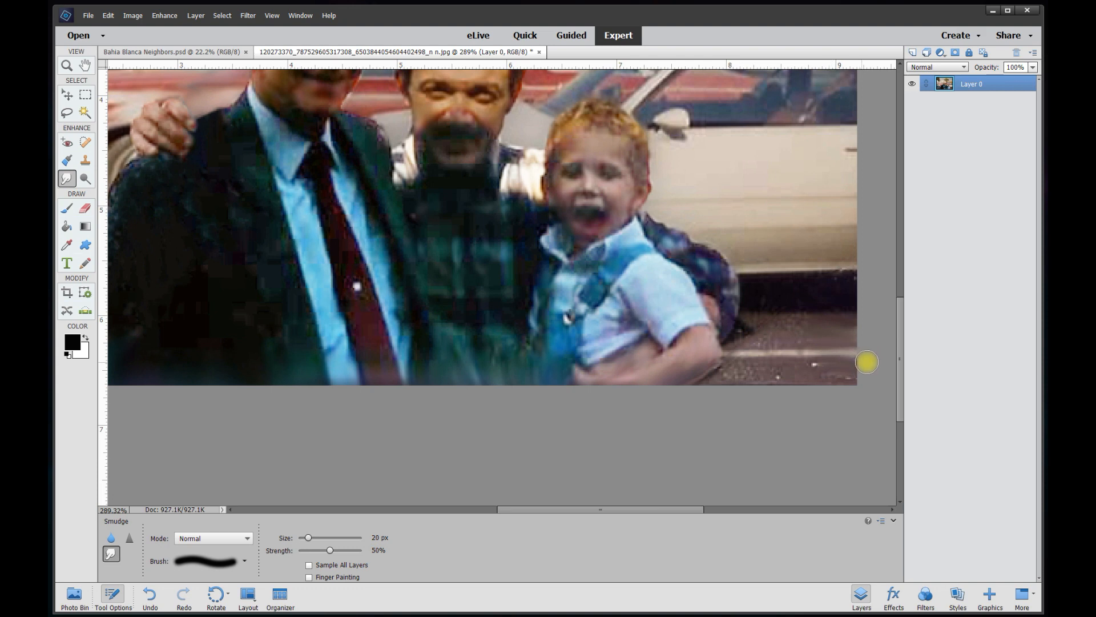
mouse_move(799, 341)
mouse_down()
mouse_move(789, 321)
mouse_move(759, 340)
mouse_up()
drag(738, 383, 828, 370)
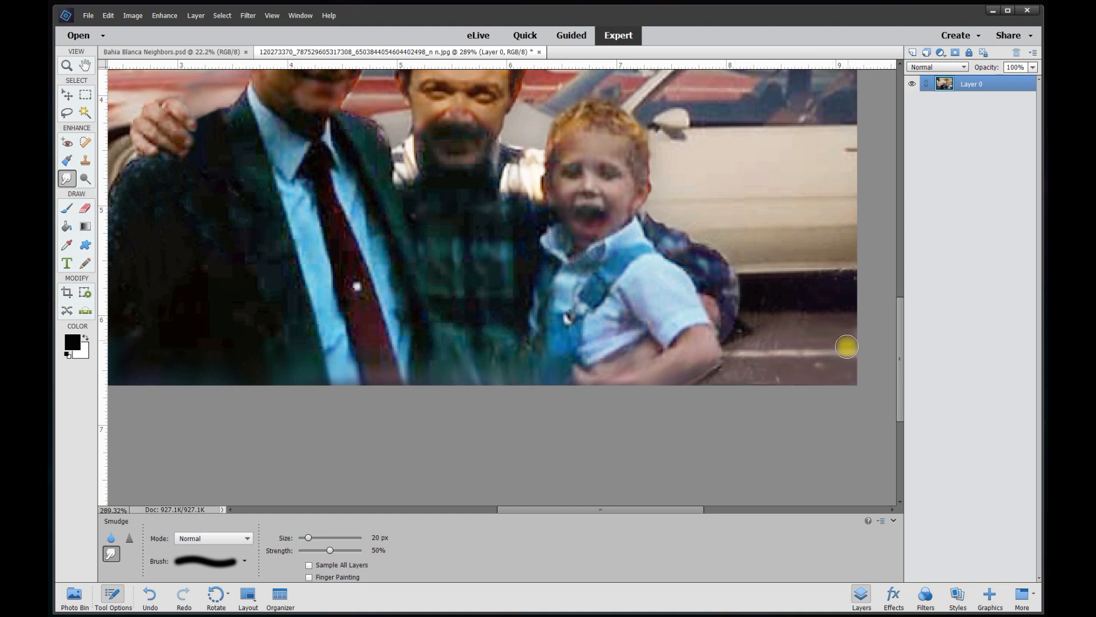
scroll(722, 365, down, 5)
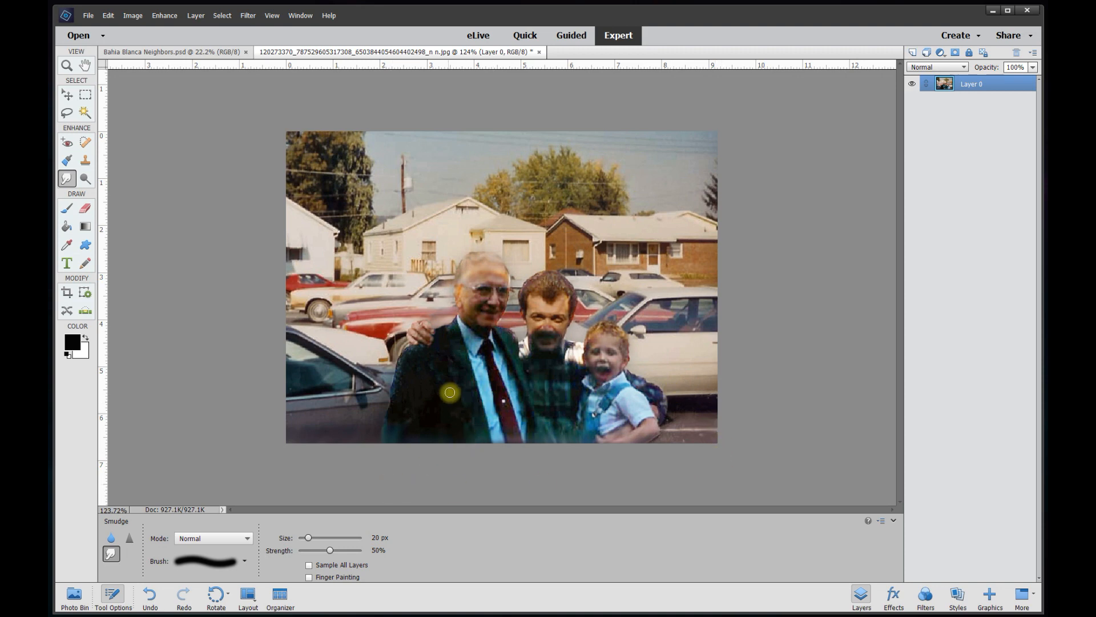
scroll(747, 476, up, 1)
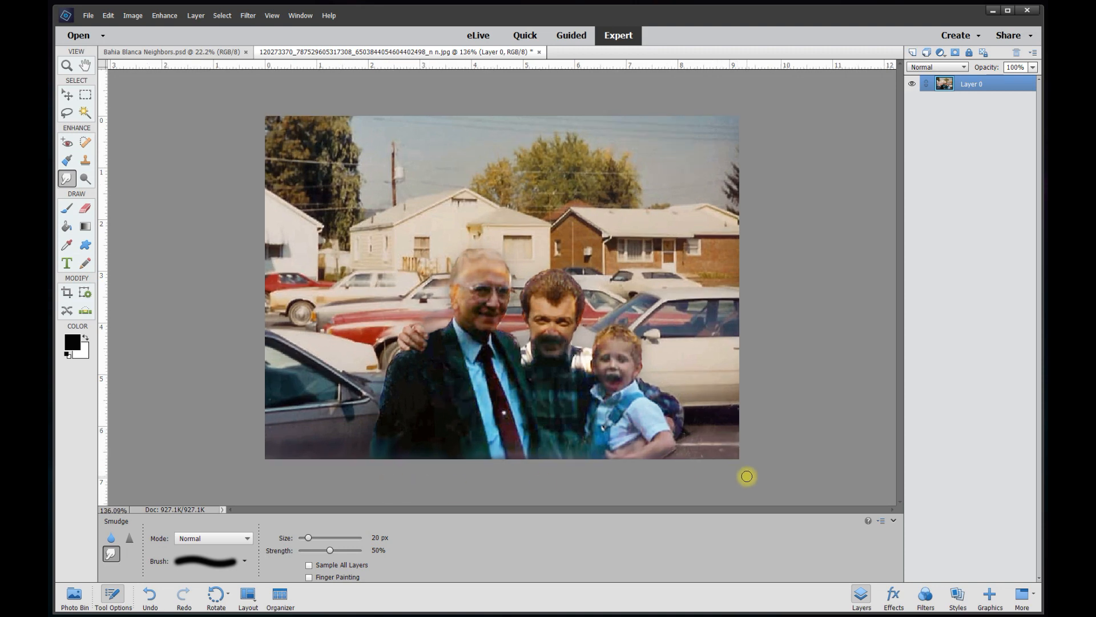